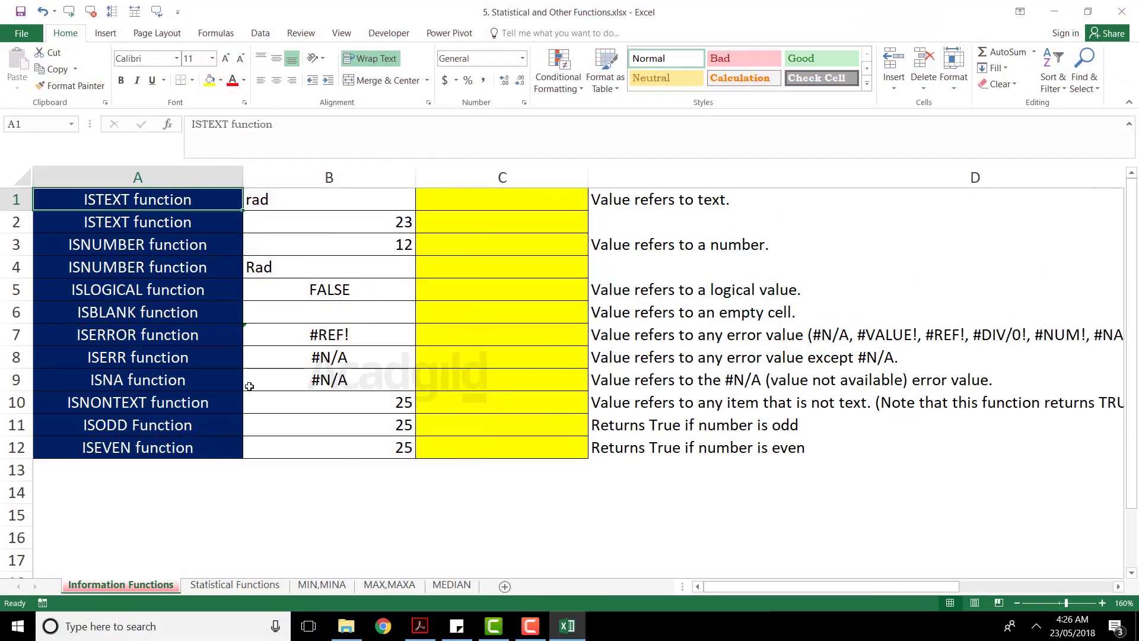
Review the table by selecting the function names, sample values, yellow results and descriptions in A1:D12
drag(141, 200, 141, 446)
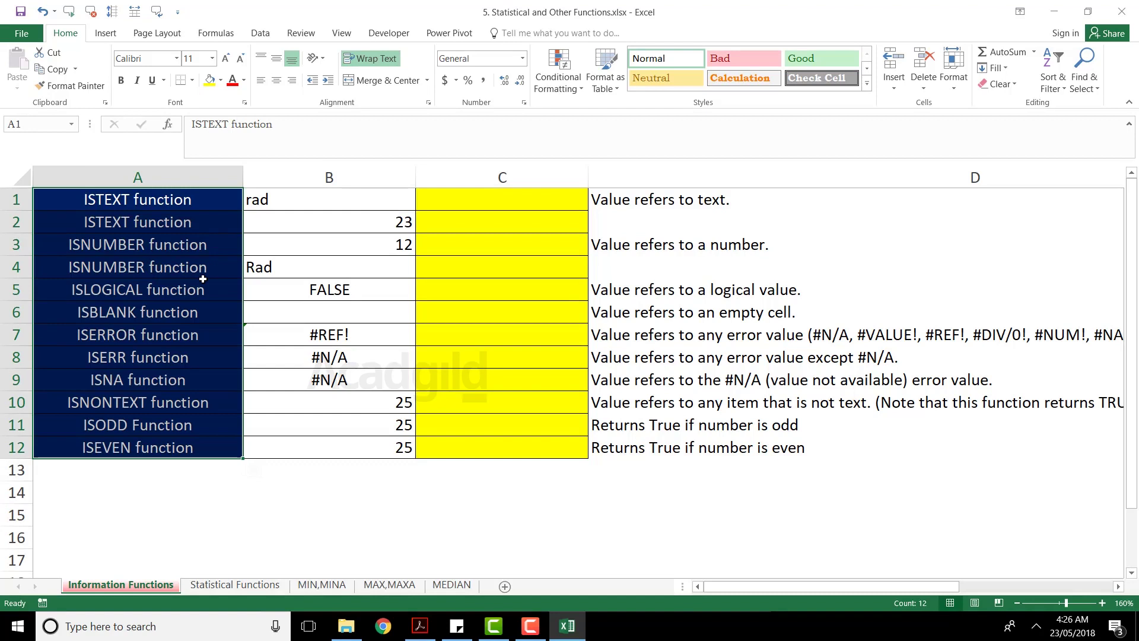
click(176, 200)
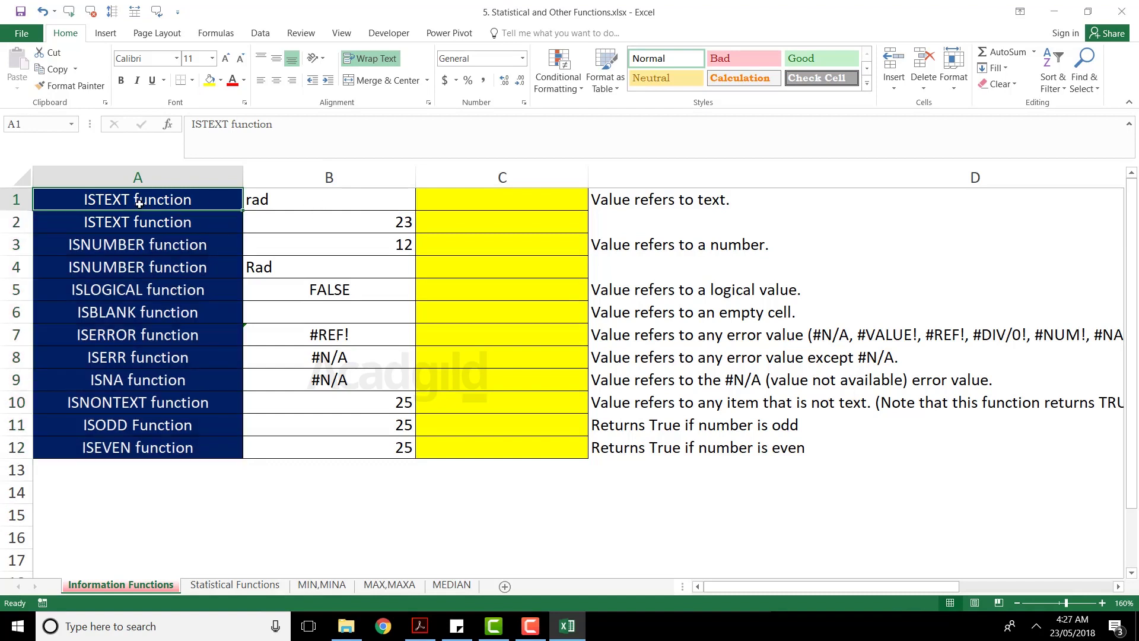
drag(142, 231, 145, 447)
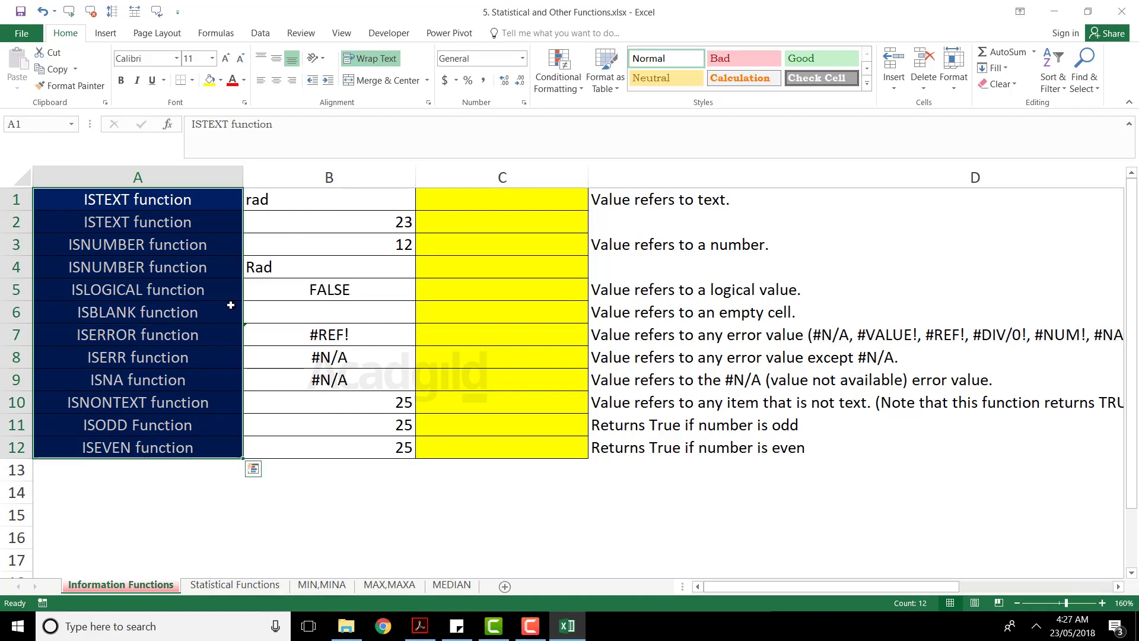
drag(322, 196, 330, 450)
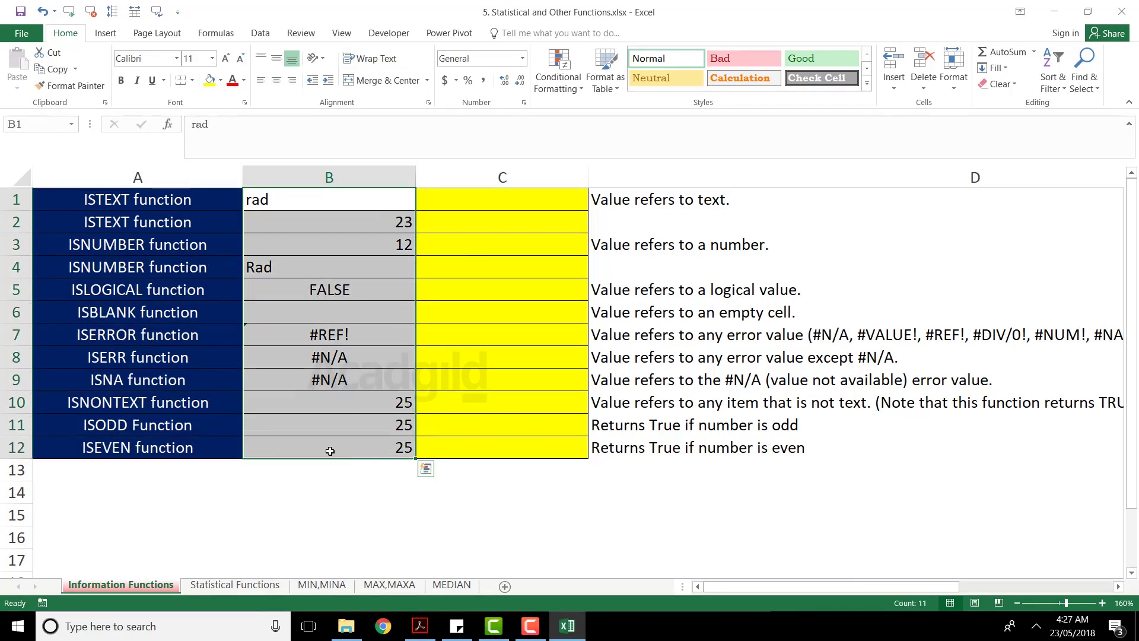
drag(500, 201, 518, 443)
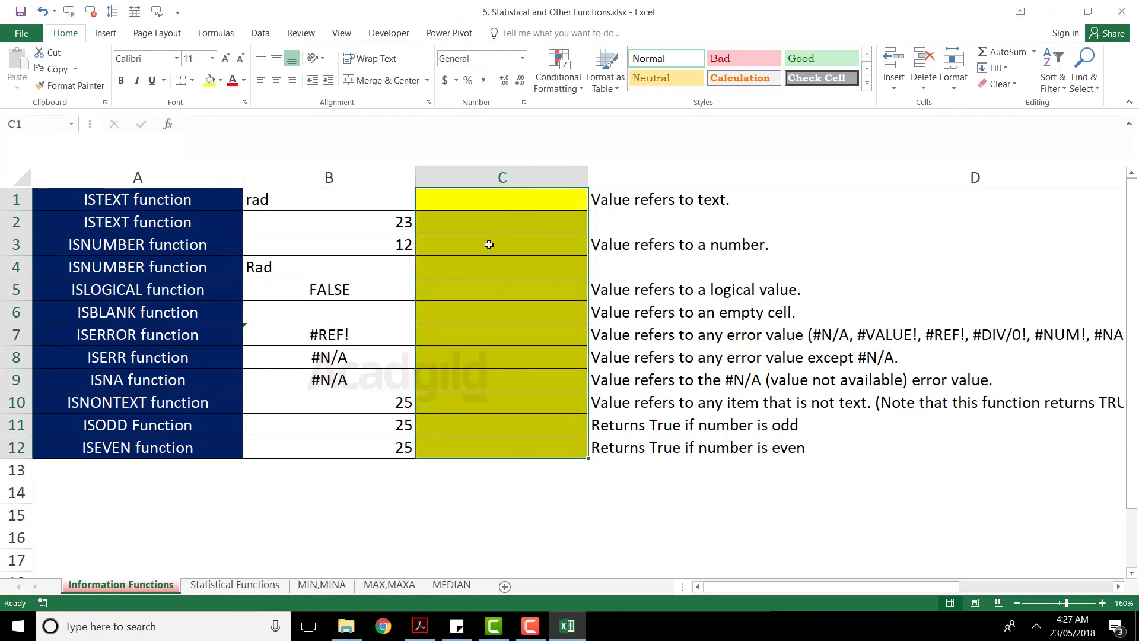
drag(643, 200, 649, 445)
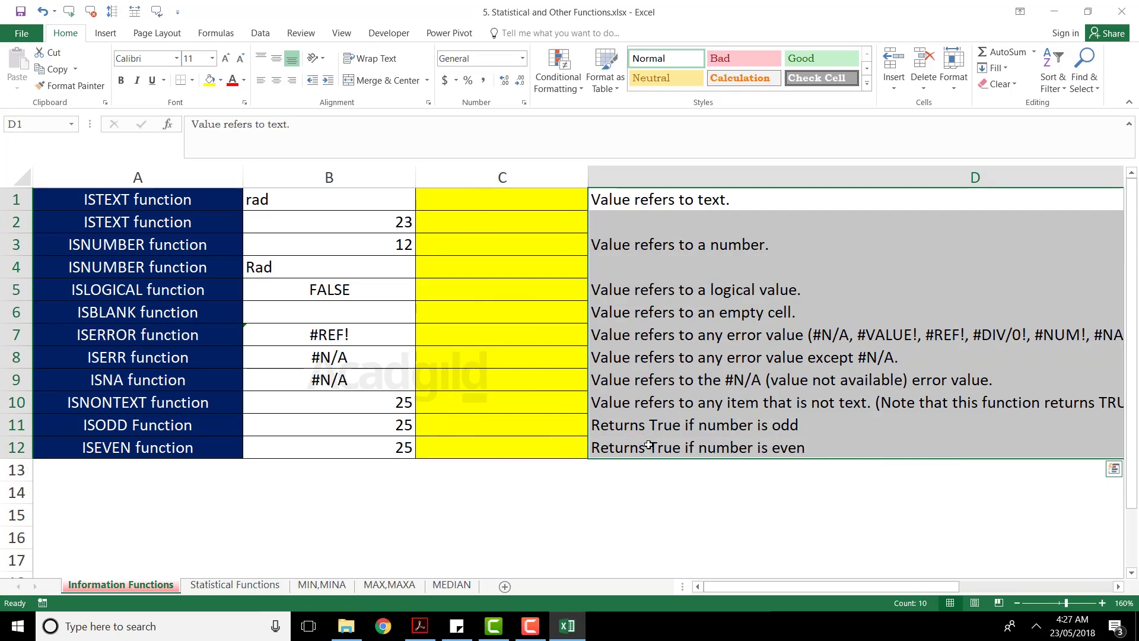
click(514, 203)
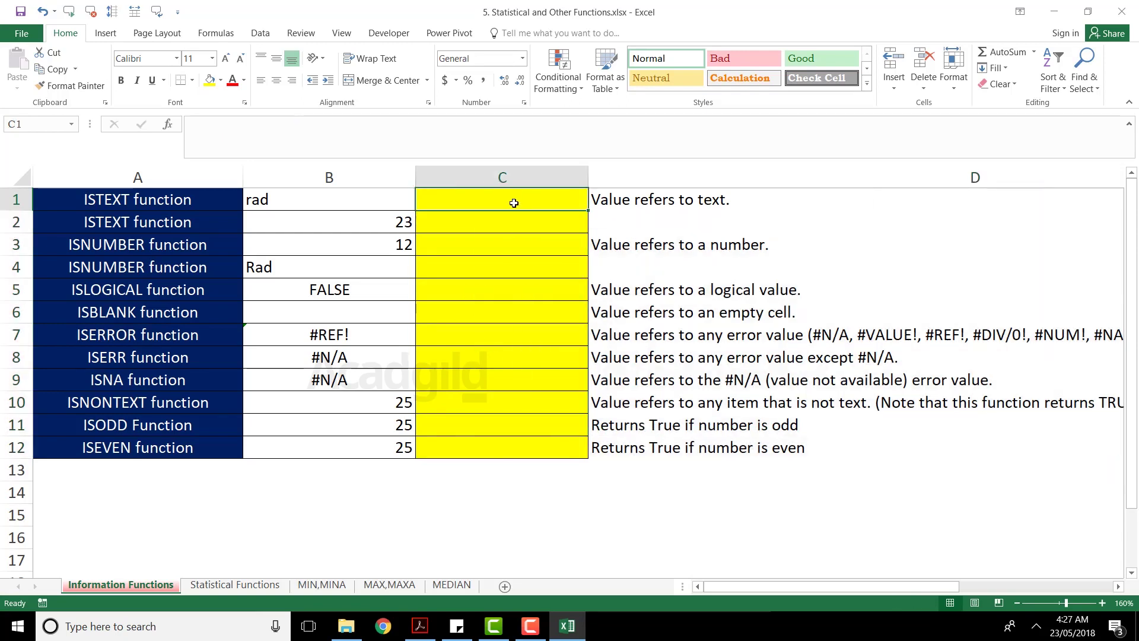
click(185, 202)
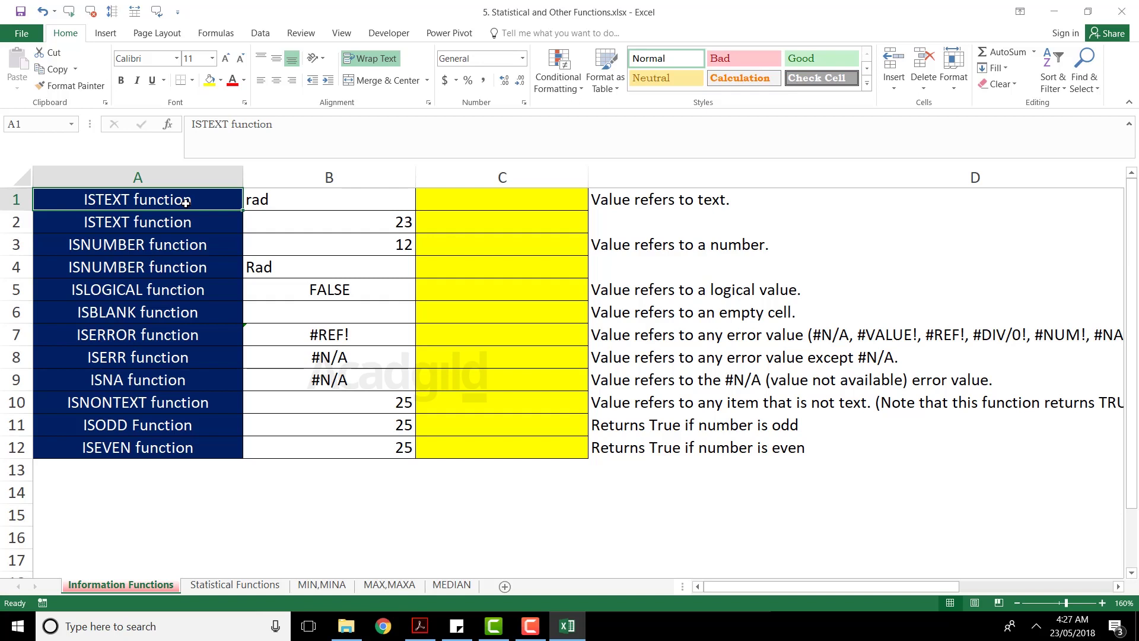
click(314, 196)
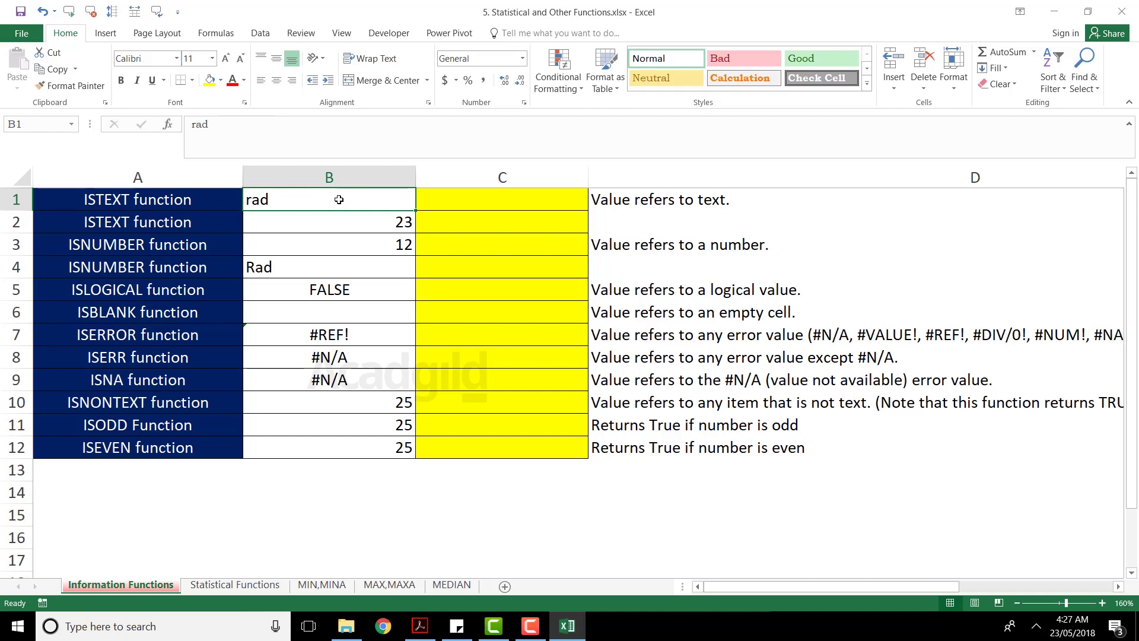
Enter =ISTEXT(B1) in C1 so it returns TRUE for 'rad'
click(547, 198)
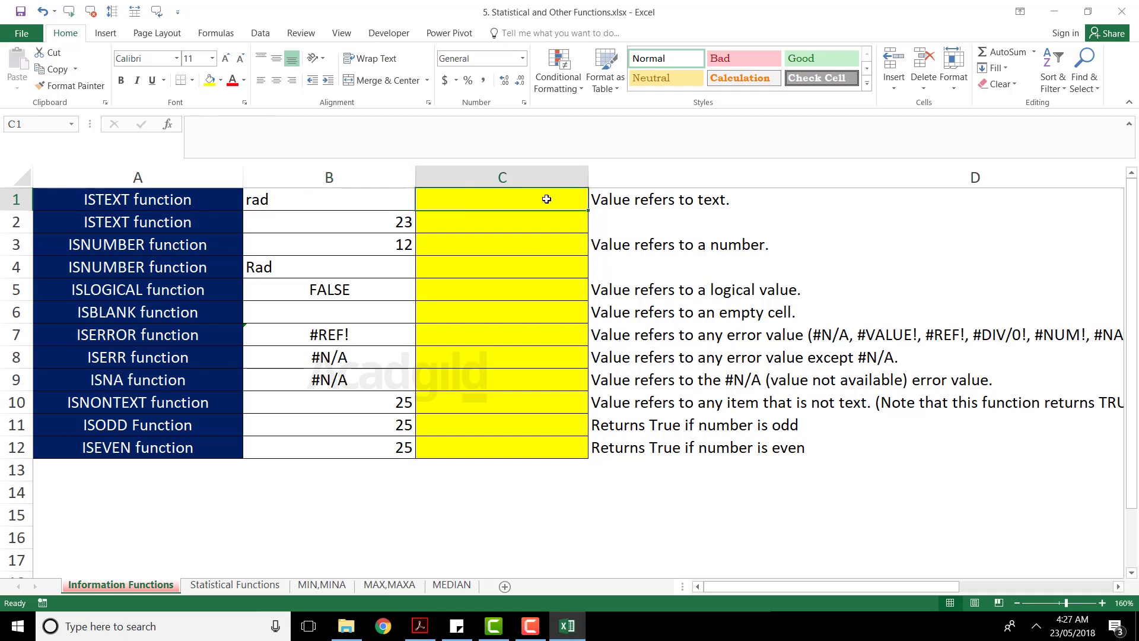
text(=Is)
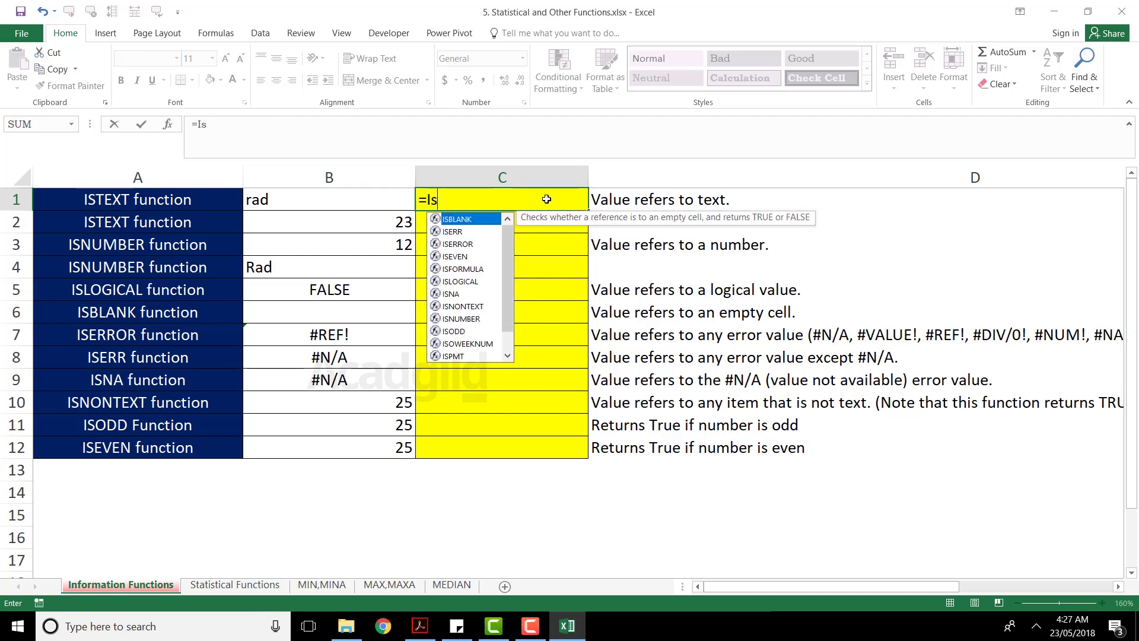
text(text)
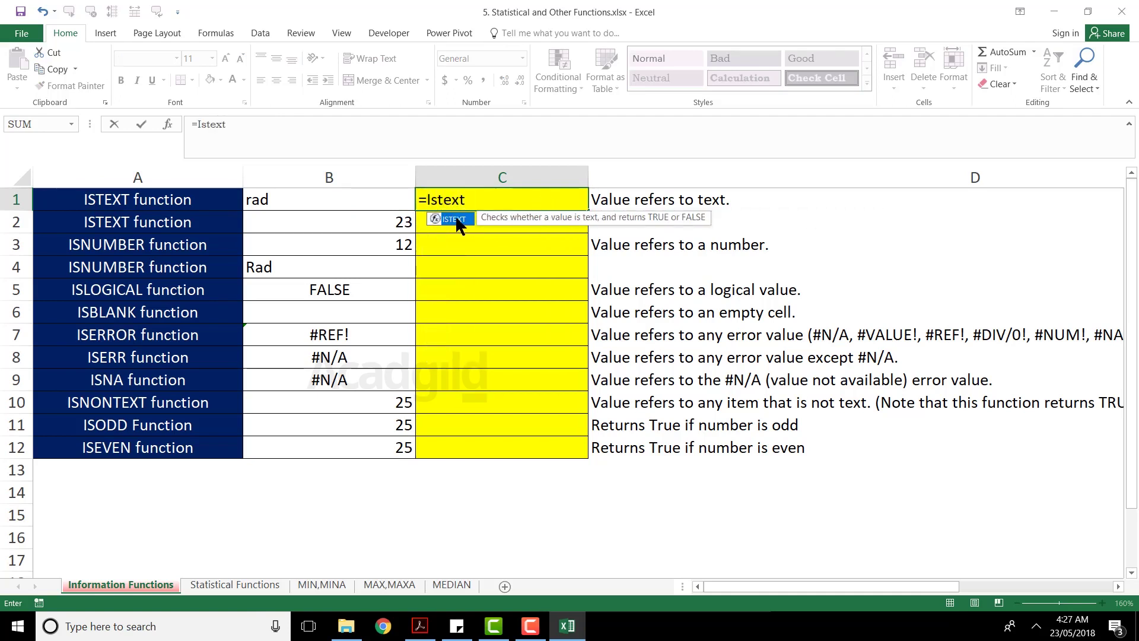
key(Tab)
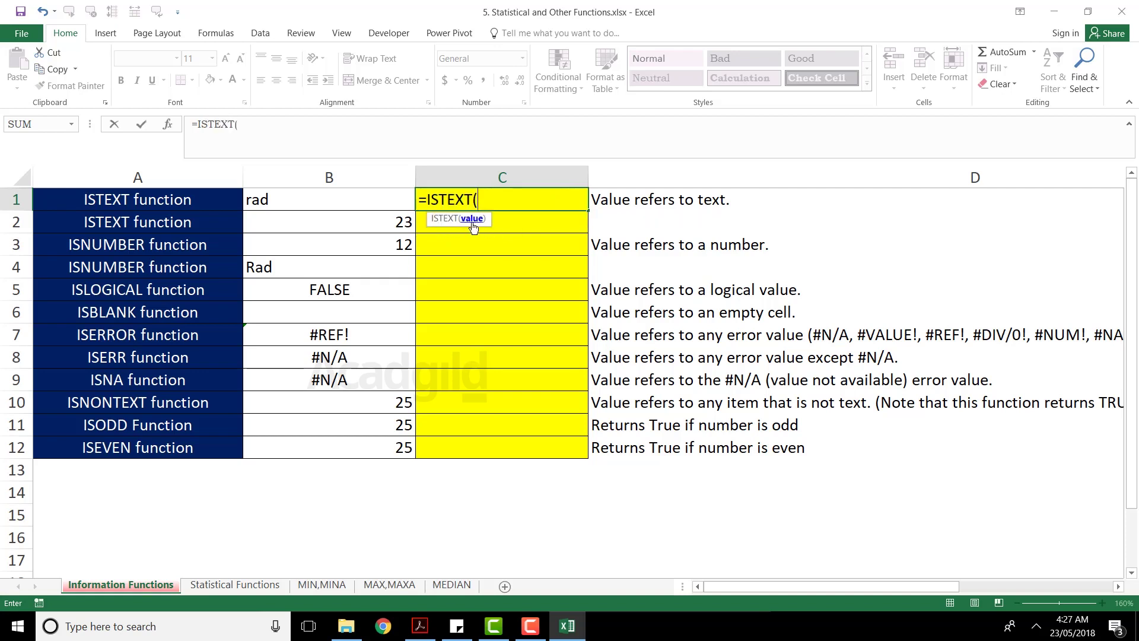
click(377, 202)
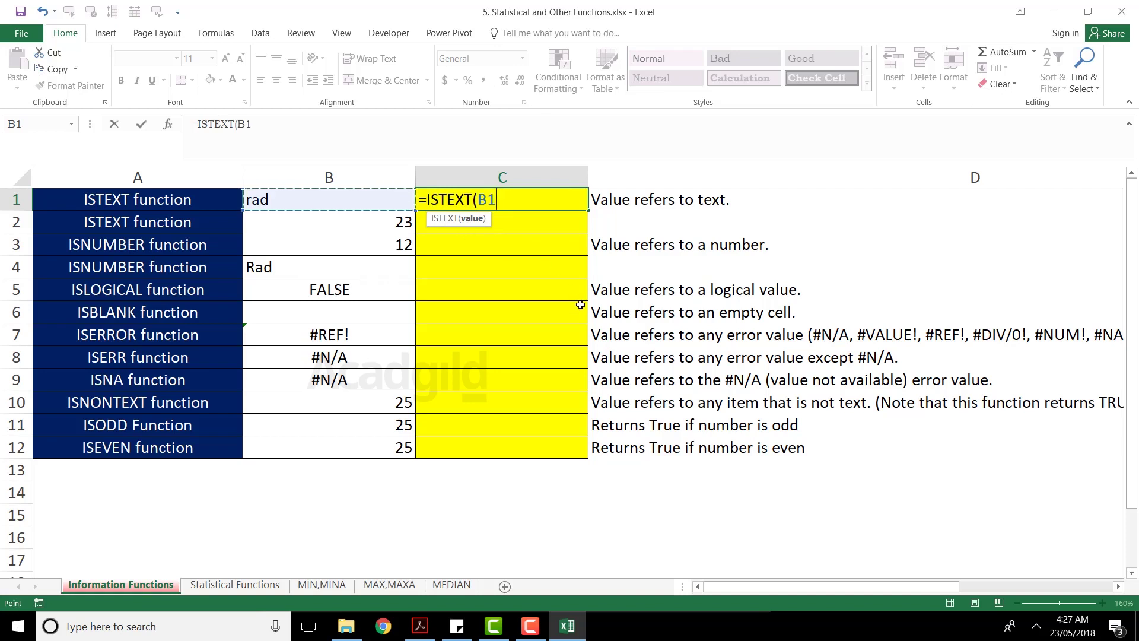
text())
key(Return)
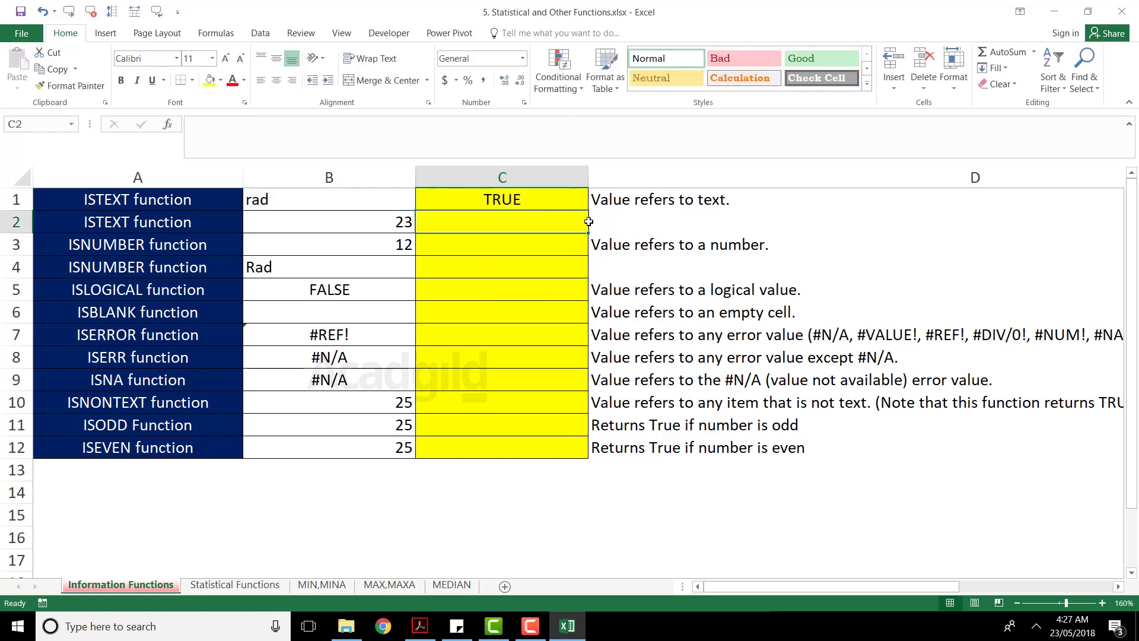
click(544, 204)
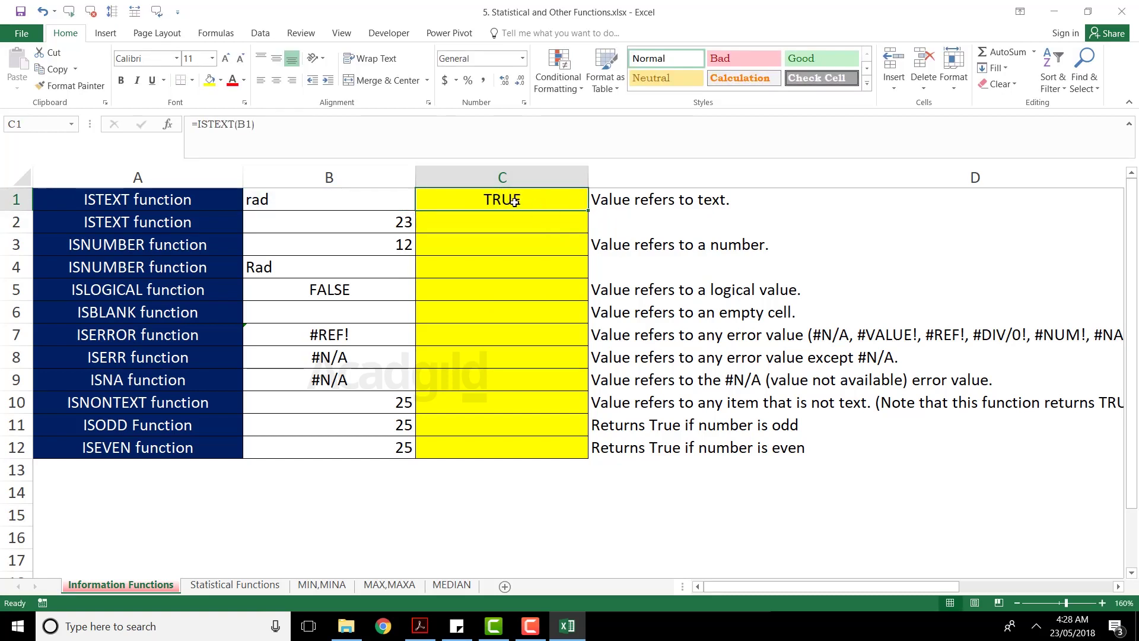
Change B1 to 23 and confirm that C1 now shows FALSE
click(351, 196)
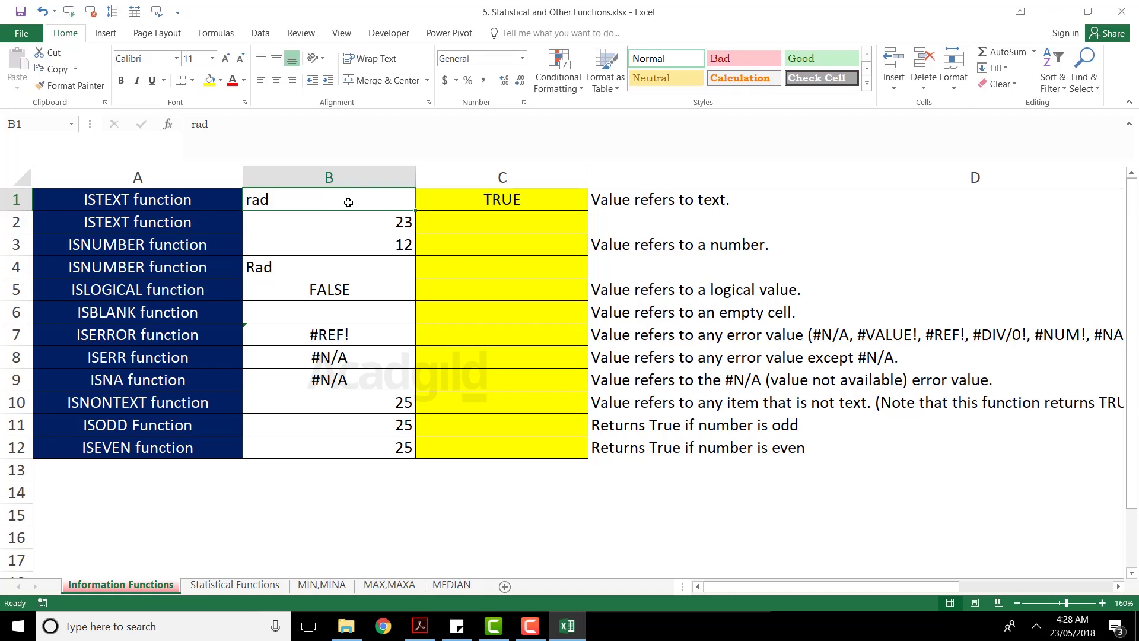
text(23)
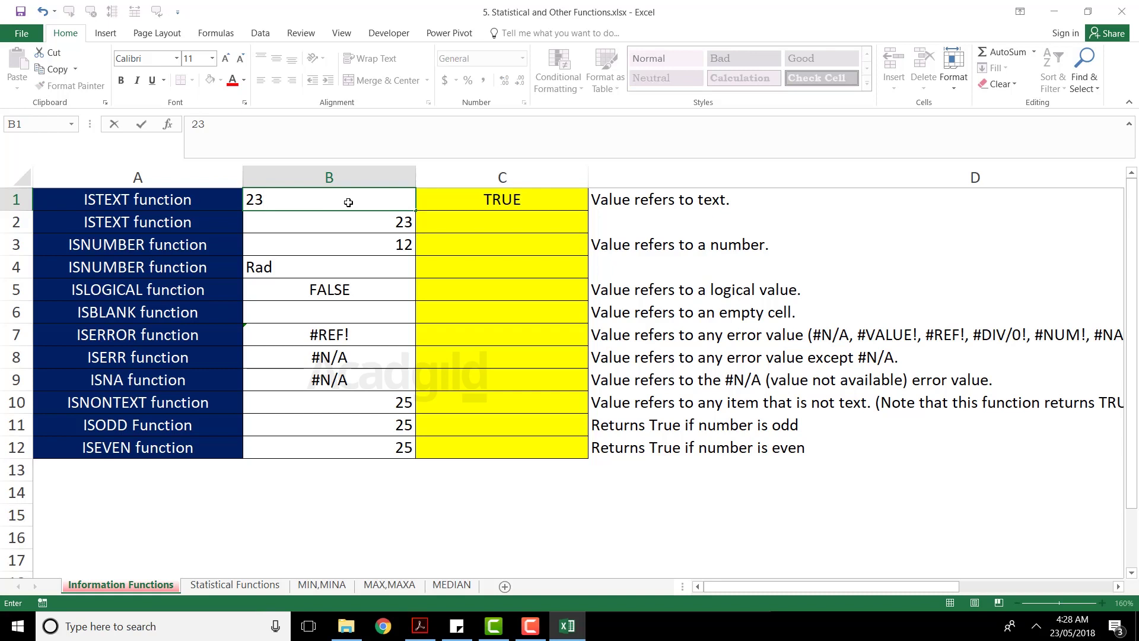
key(Return)
click(545, 197)
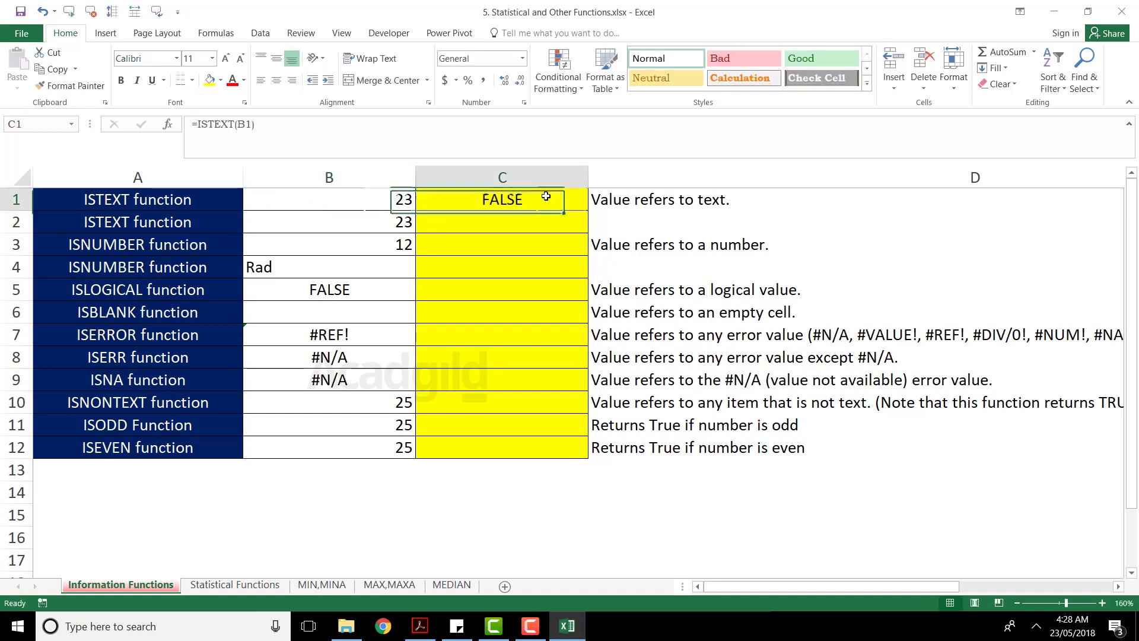
Try 15 in B1, then replace it with a name so C1 returns TRUE again
click(379, 203)
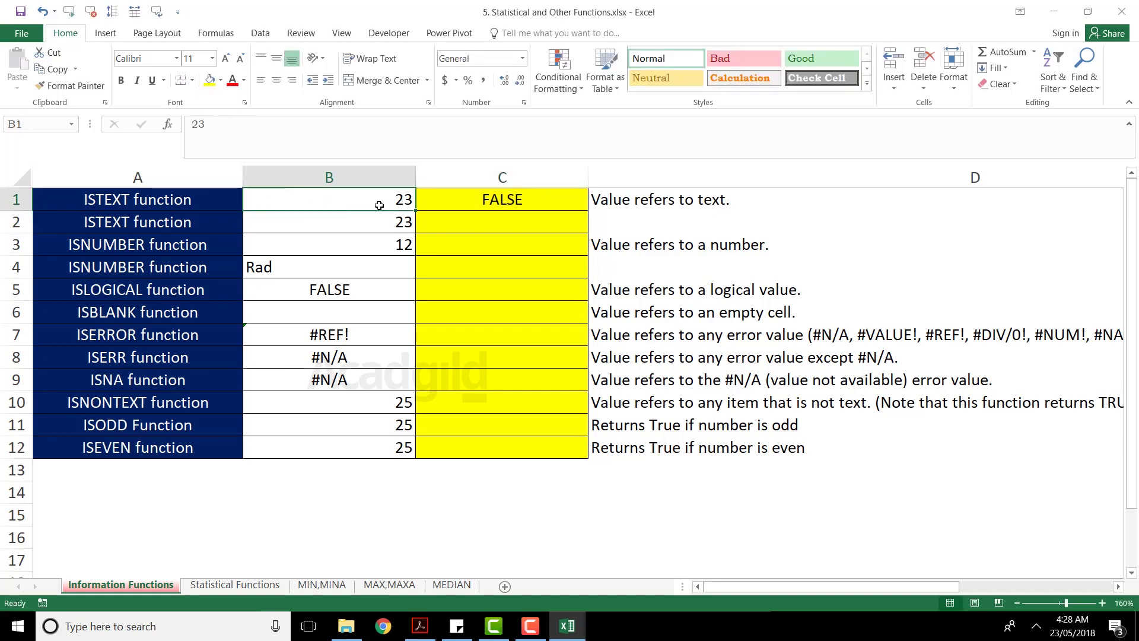
text(15)
click(379, 205)
text(Pavan)
click(406, 195)
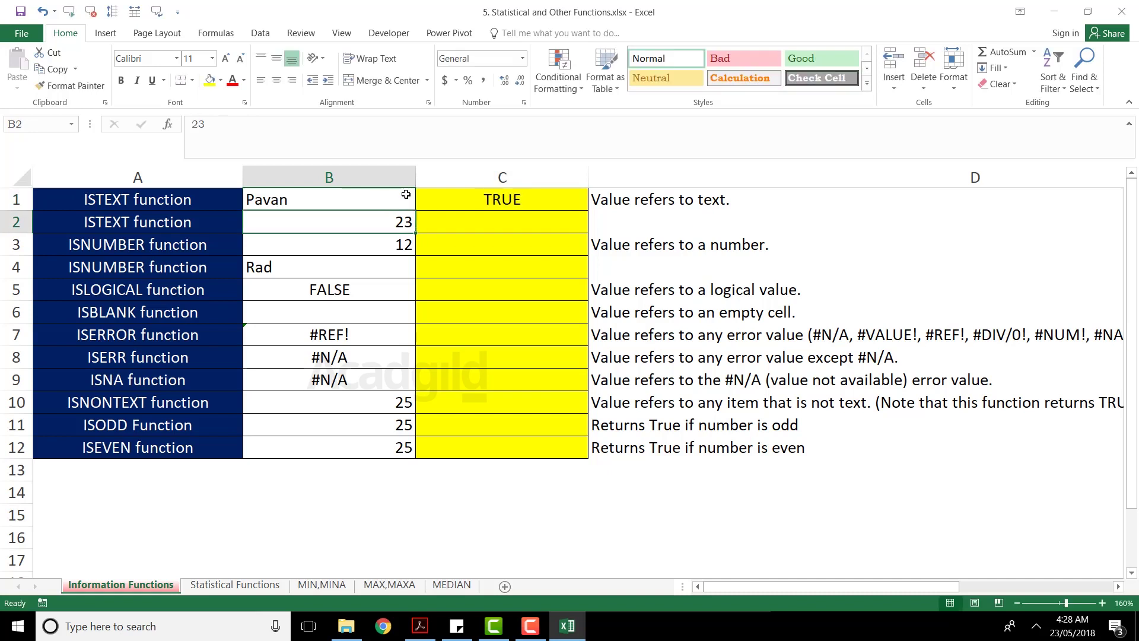
click(532, 199)
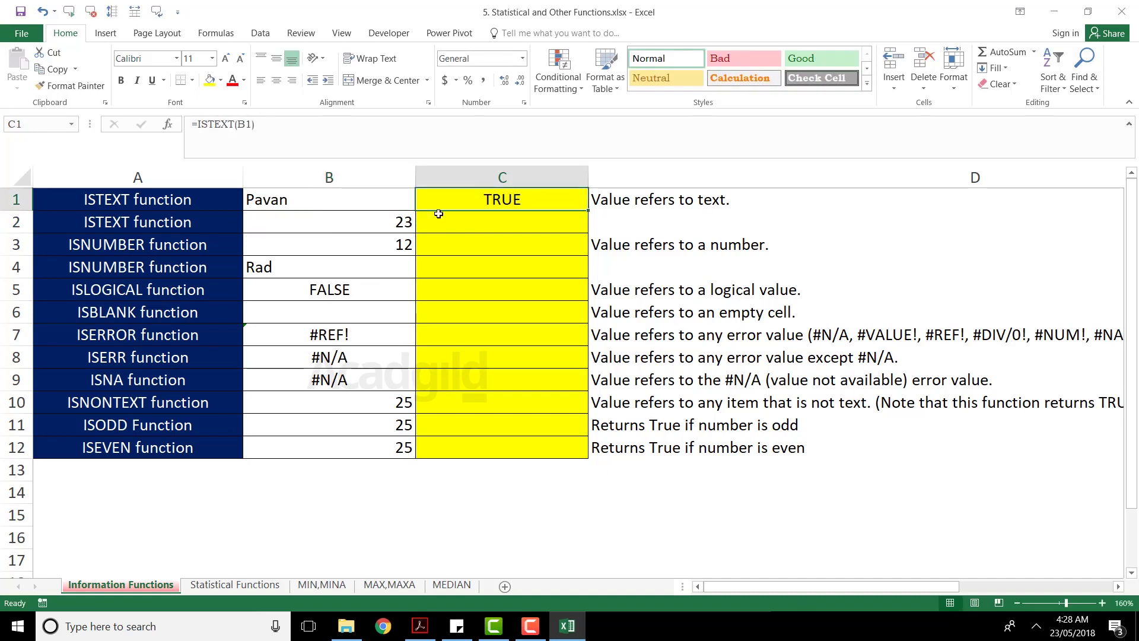
click(126, 201)
click(295, 200)
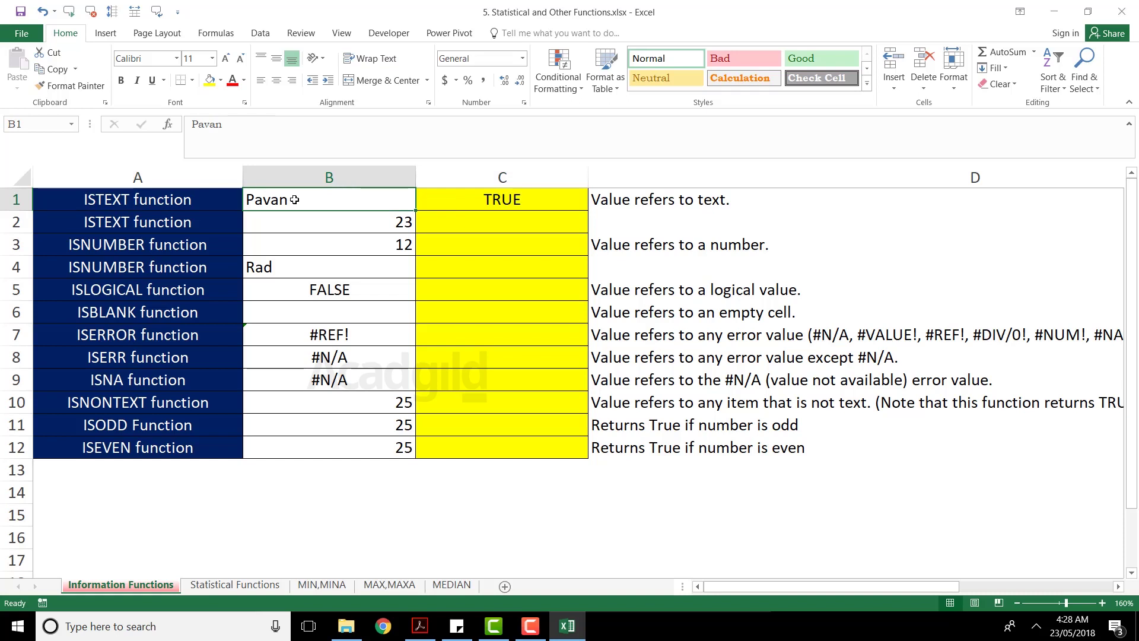
click(487, 219)
Enter =ISTEXT(B2) in C2, returning FALSE for the number 23
text(=t)
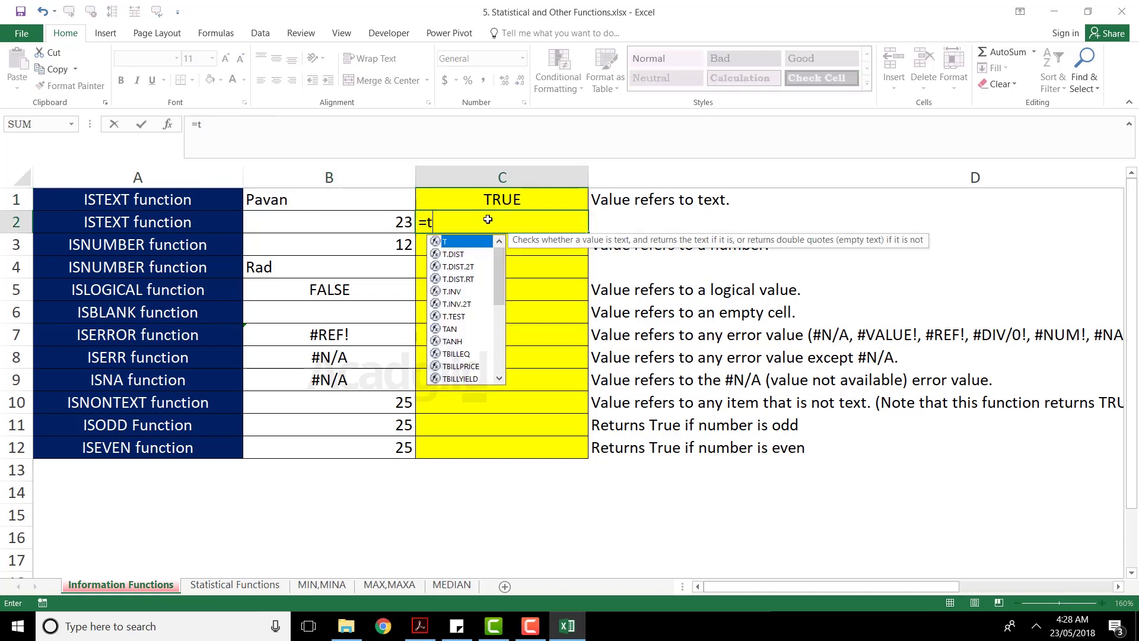
key(BackSpace)
text(istext)
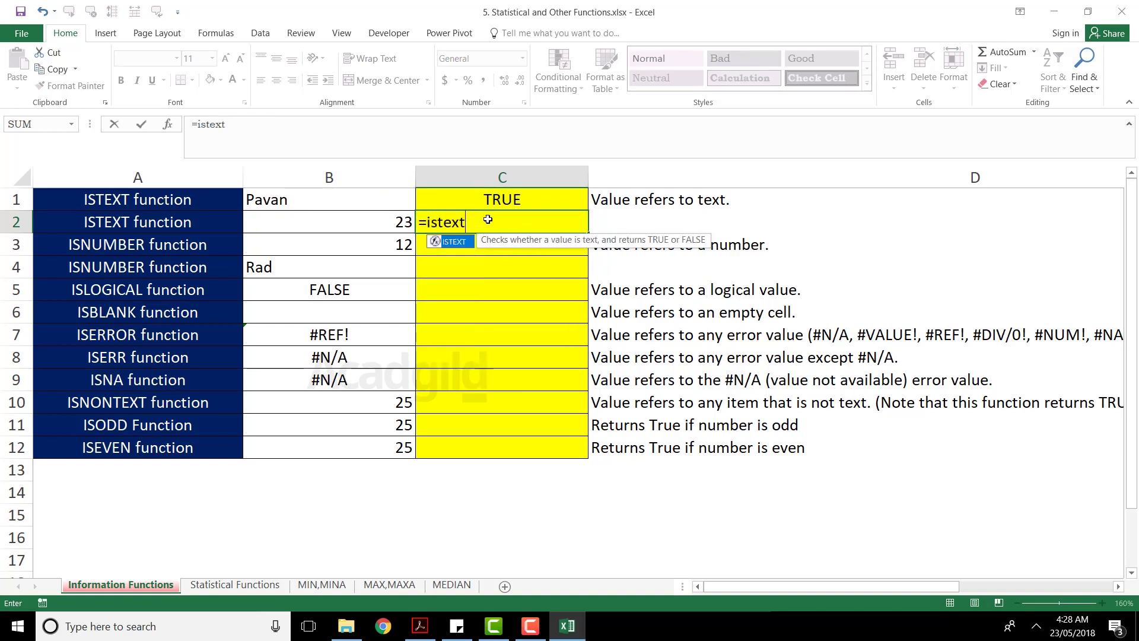
key(Tab)
click(391, 227)
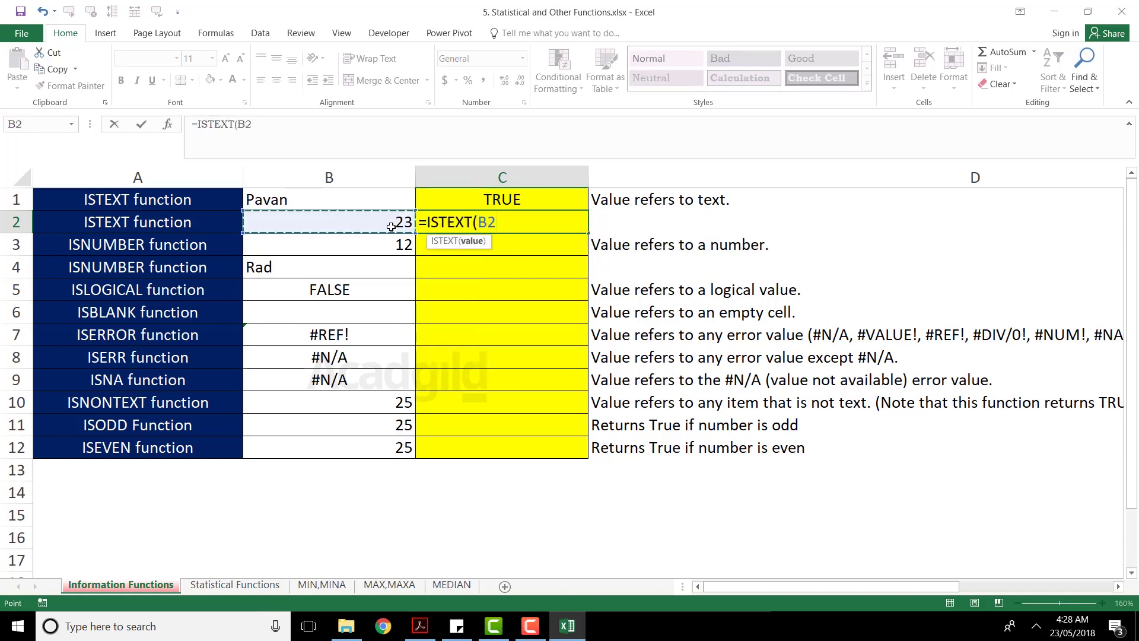
text())
key(Return)
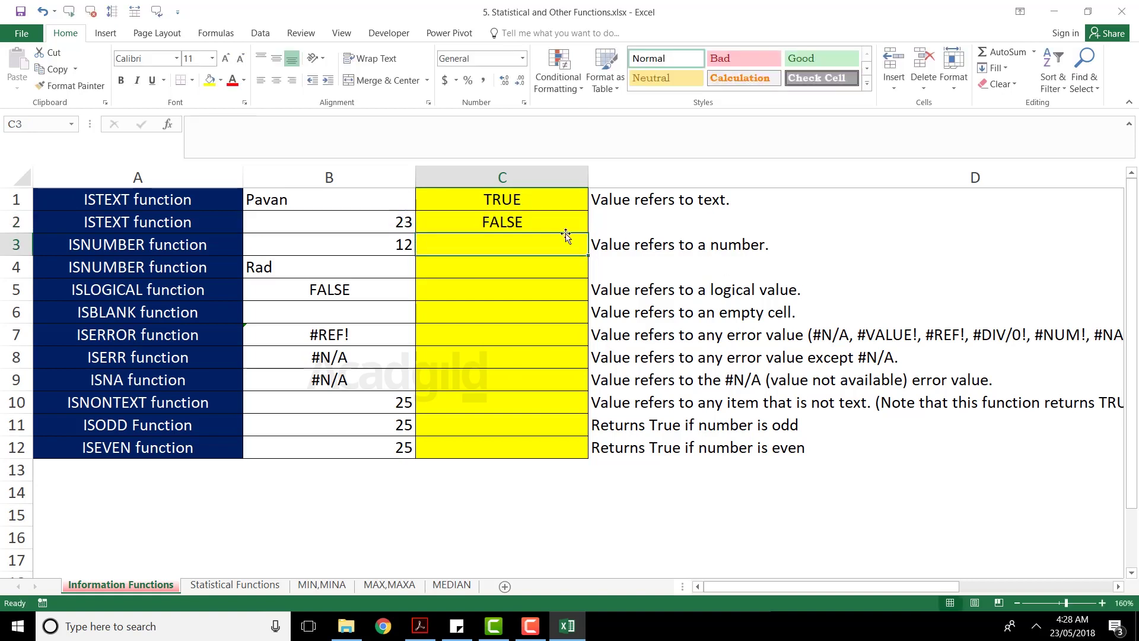
click(512, 223)
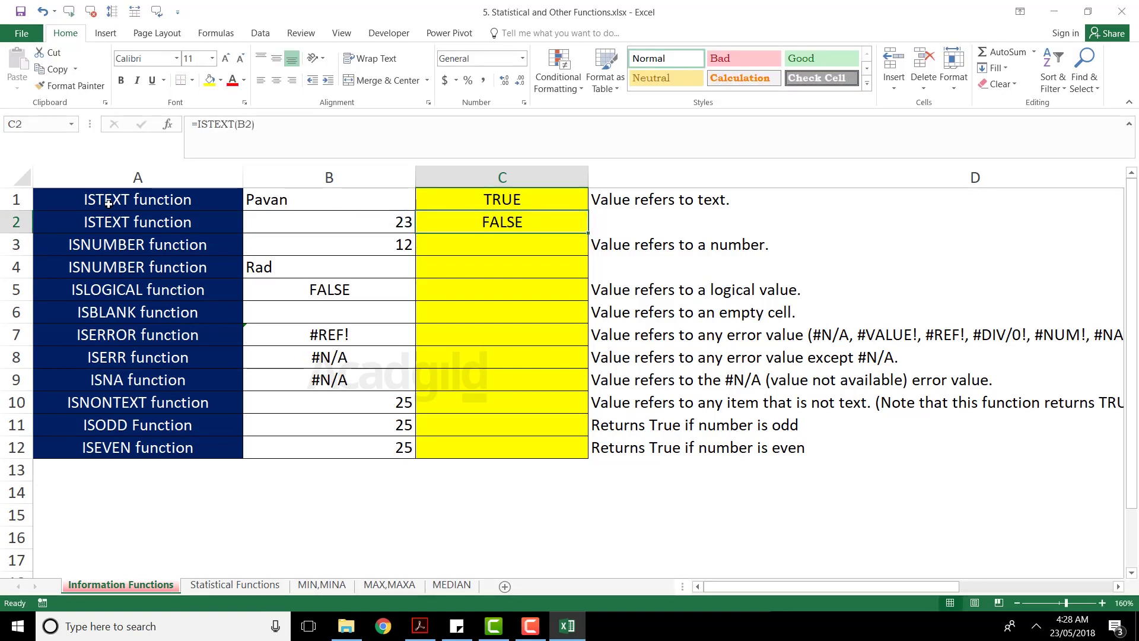
Compare the ISTEXT labels, test values and results across rows 1–2
drag(109, 203, 114, 220)
drag(308, 192, 308, 228)
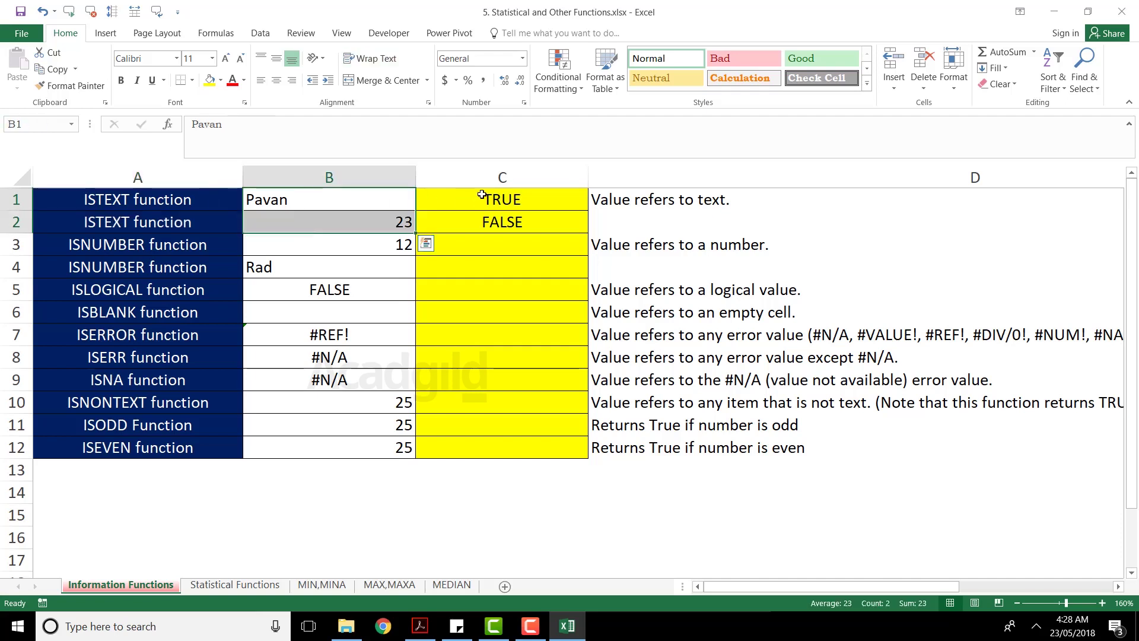
drag(483, 197, 482, 221)
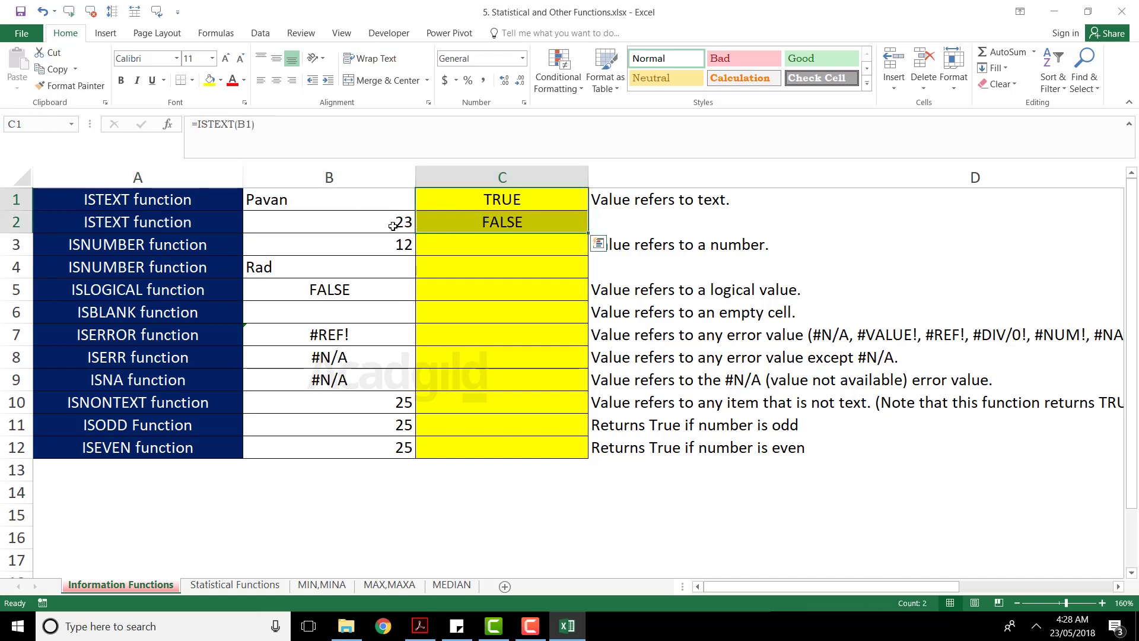
click(177, 236)
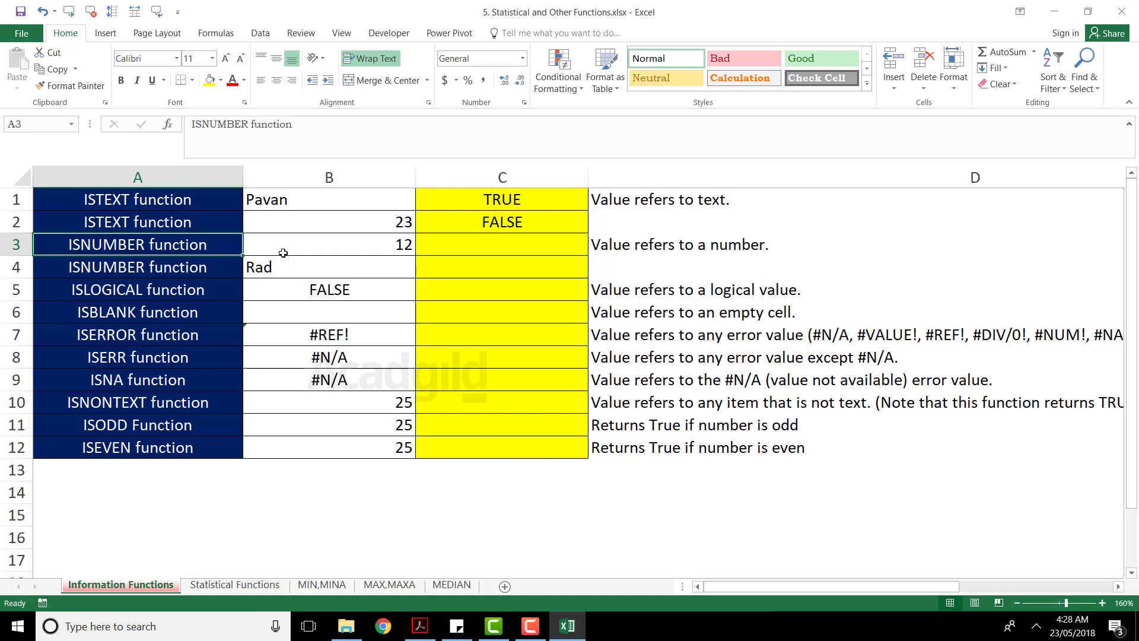
Enter =ISNUMBER(B3) in C3, returning TRUE for 12
click(485, 237)
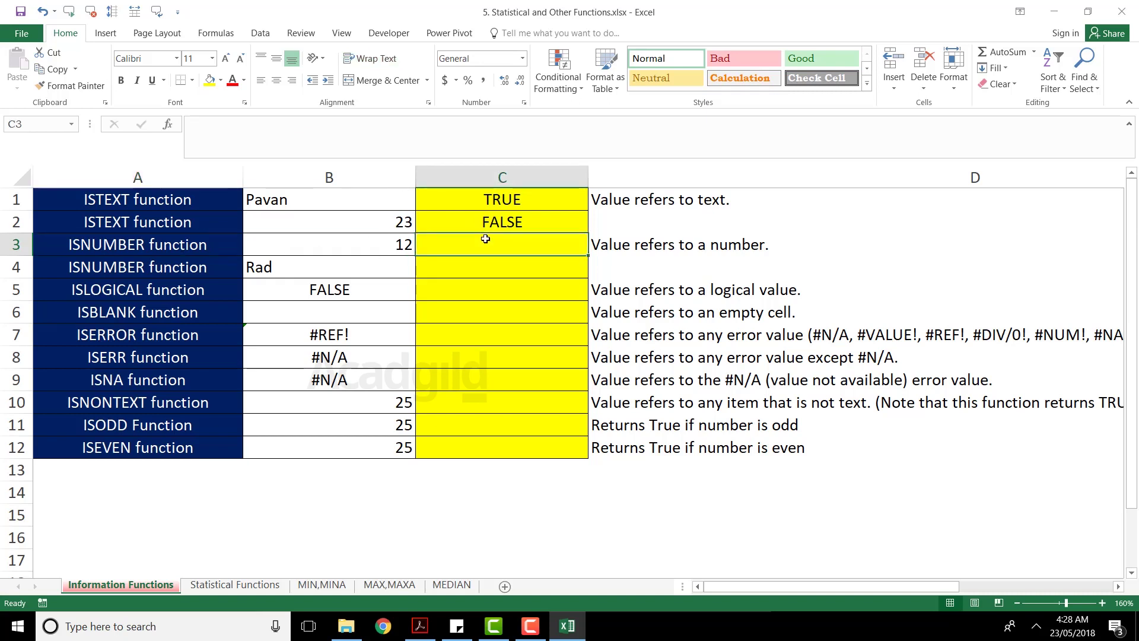
text(isnumb)
key(BackSpace)
key(BackSpace)
key(BackSpace)
key(BackSpace)
key(BackSpace)
key(BackSpace)
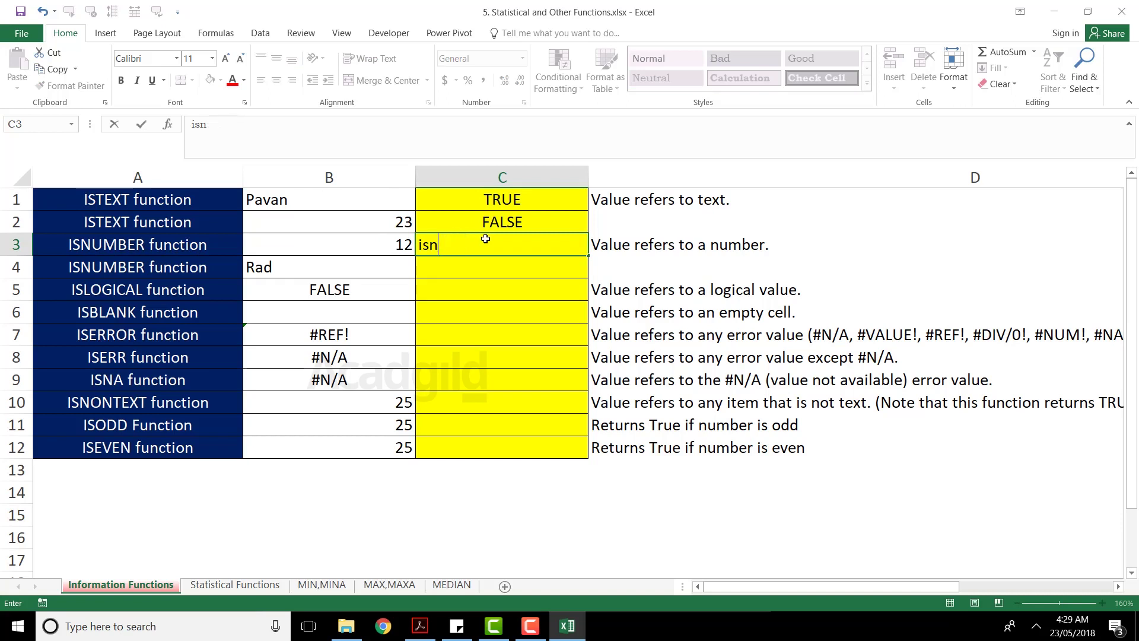
text(=is)
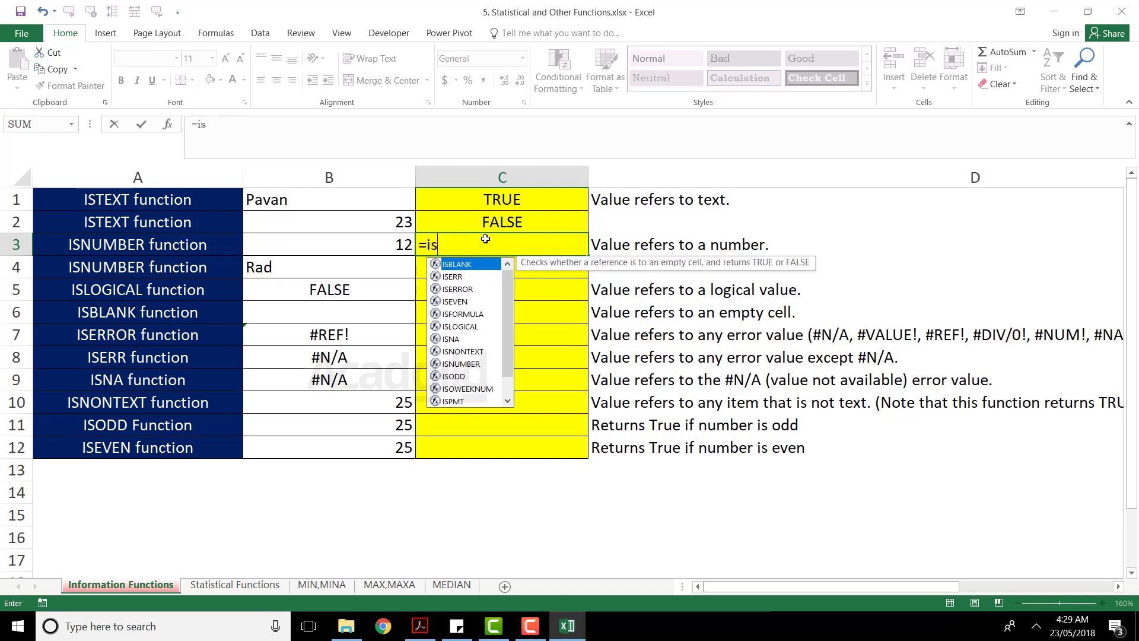
text(num)
key(Tab)
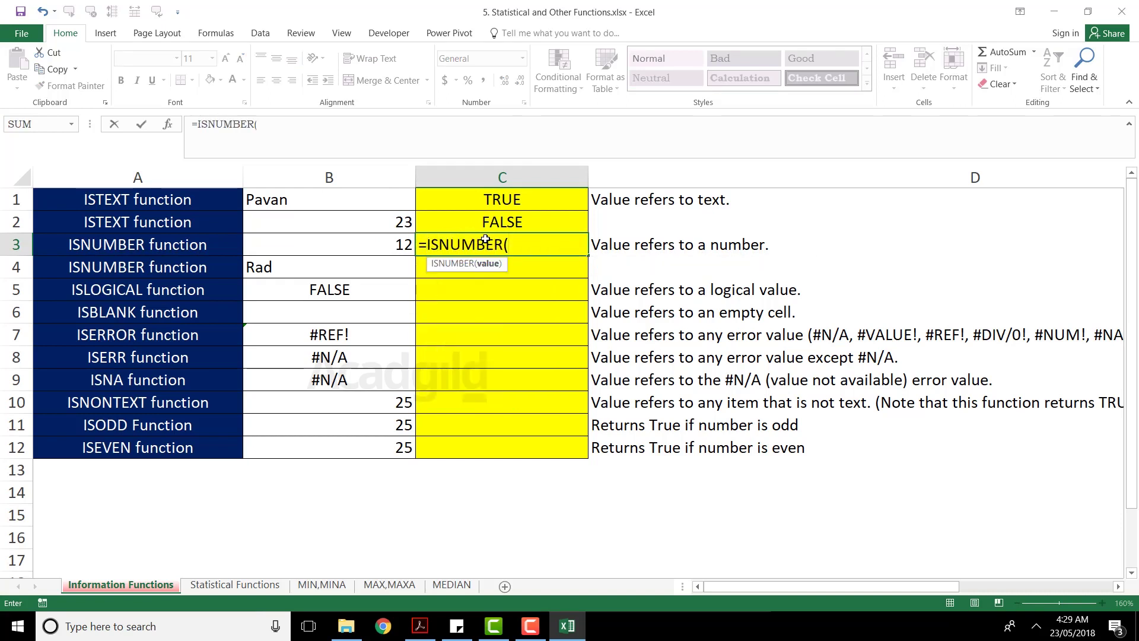
click(389, 244)
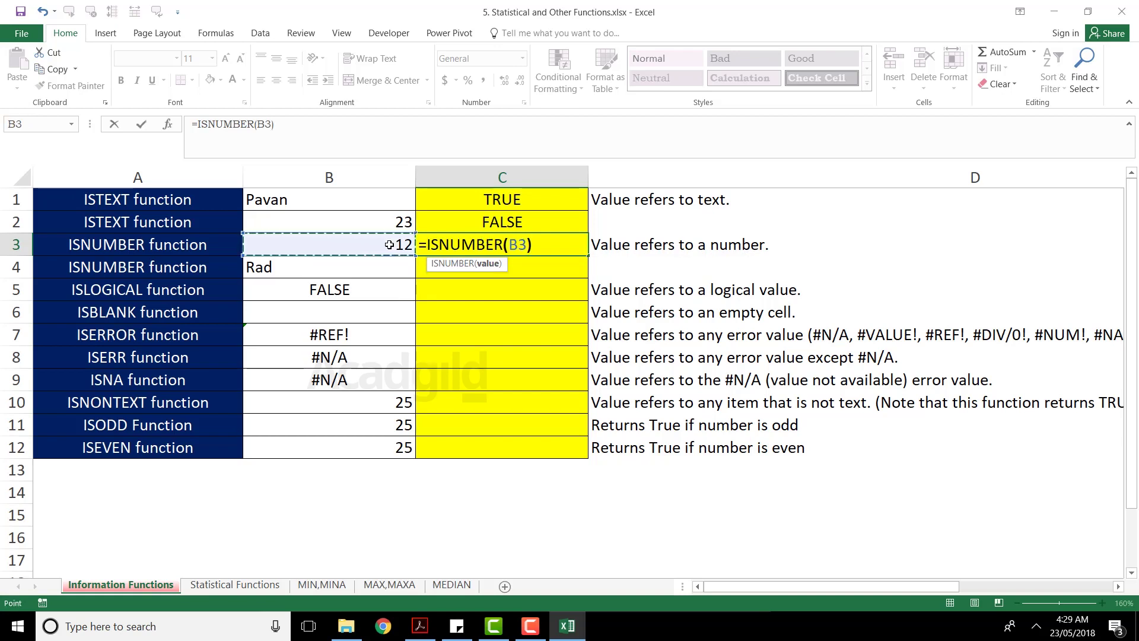
text())
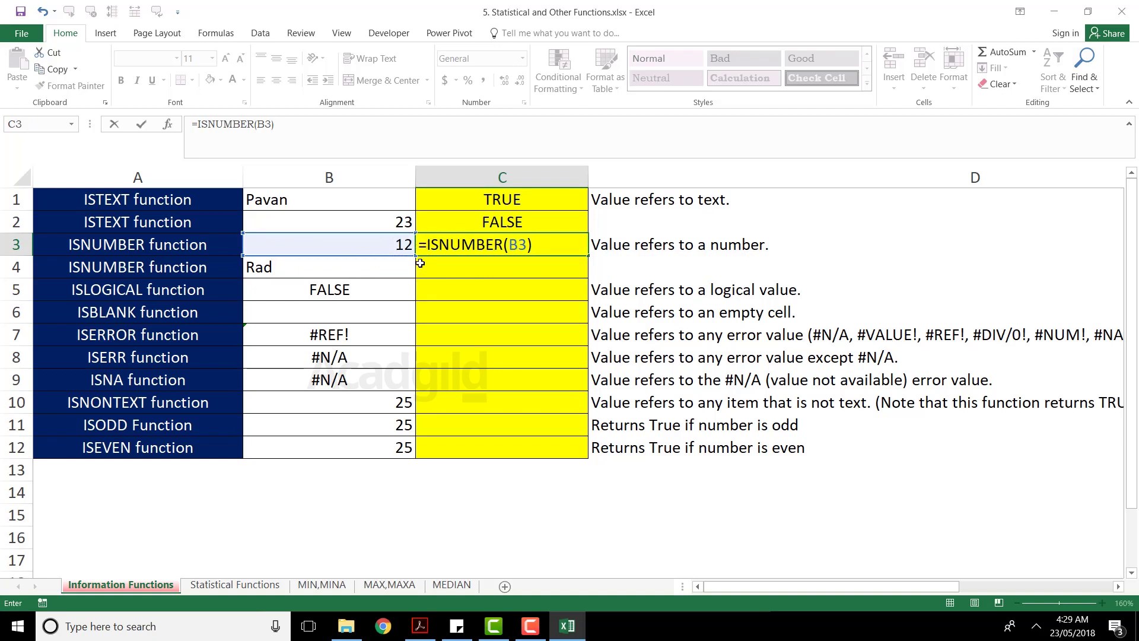
key(Return)
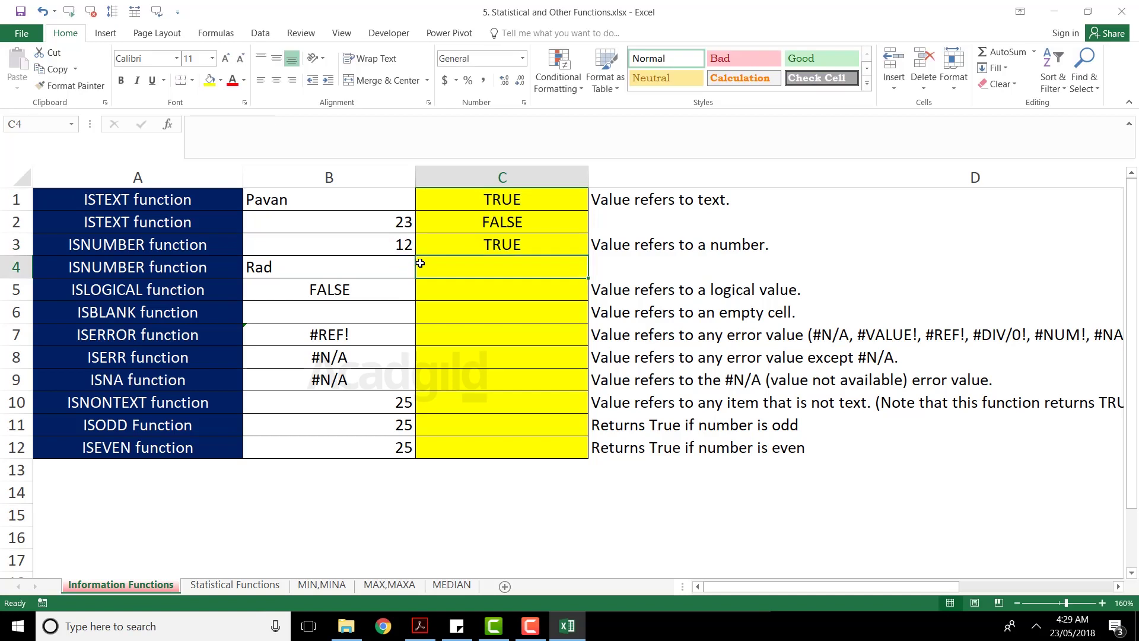
click(503, 244)
Enter =ISNUMBER(B4) in C4, returning FALSE for the text Rad
click(496, 271)
text(=isnum)
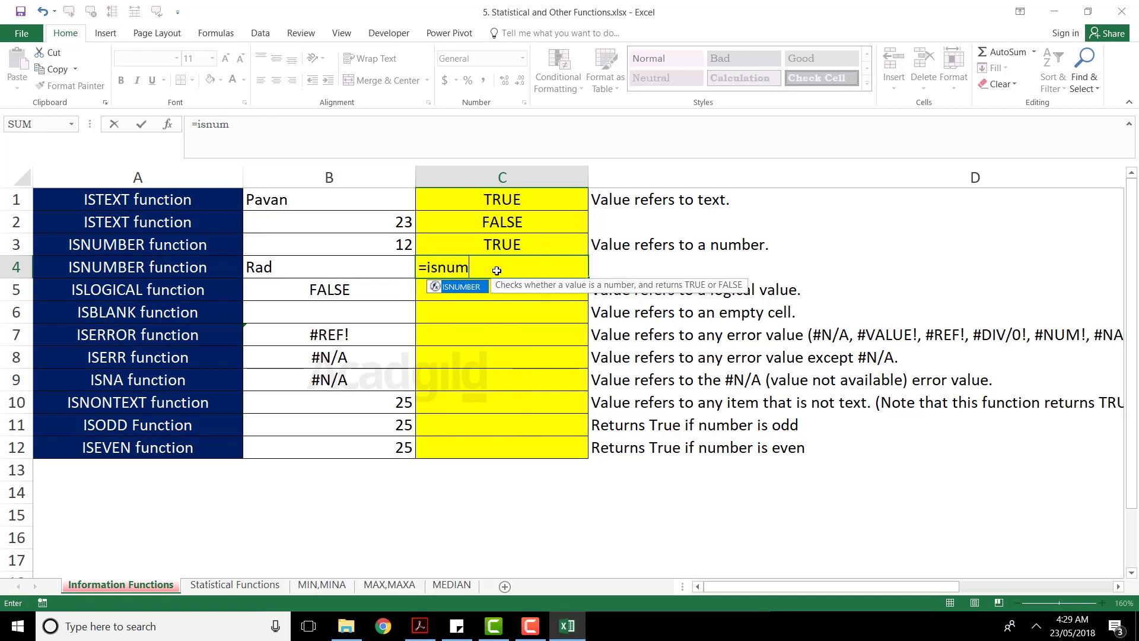
key(Tab)
click(330, 270)
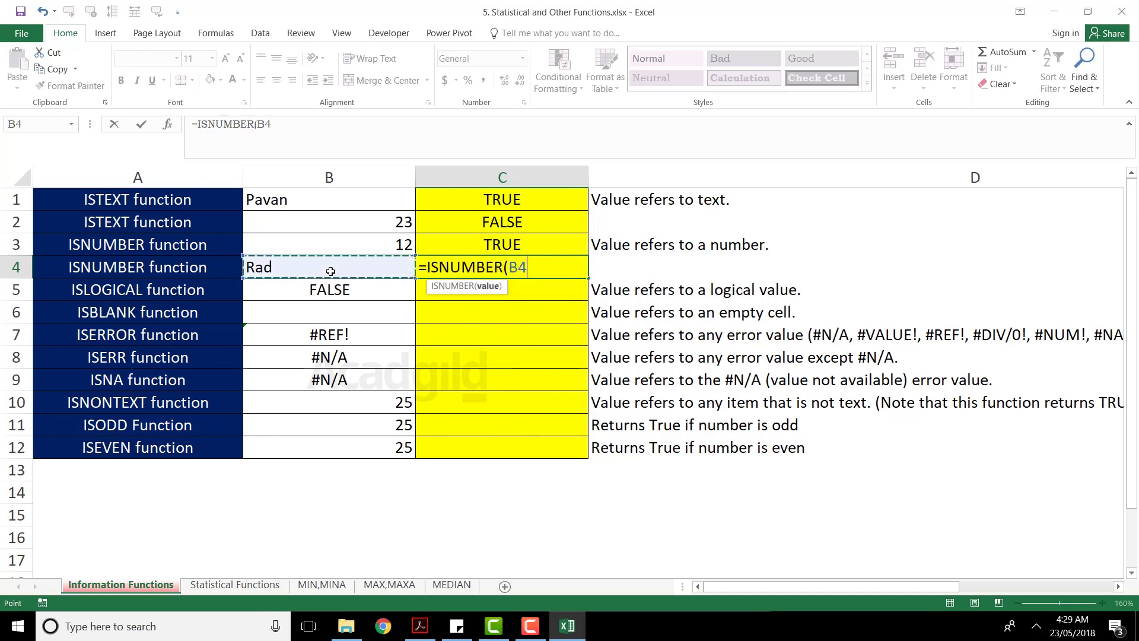
text())
key(Return)
click(469, 261)
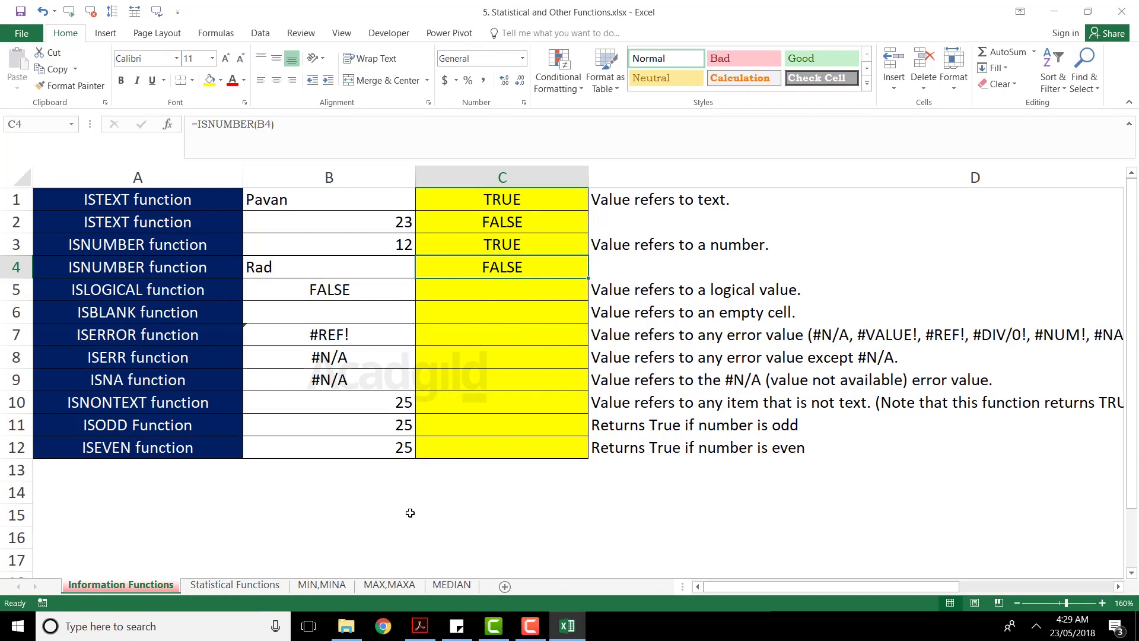
click(280, 522)
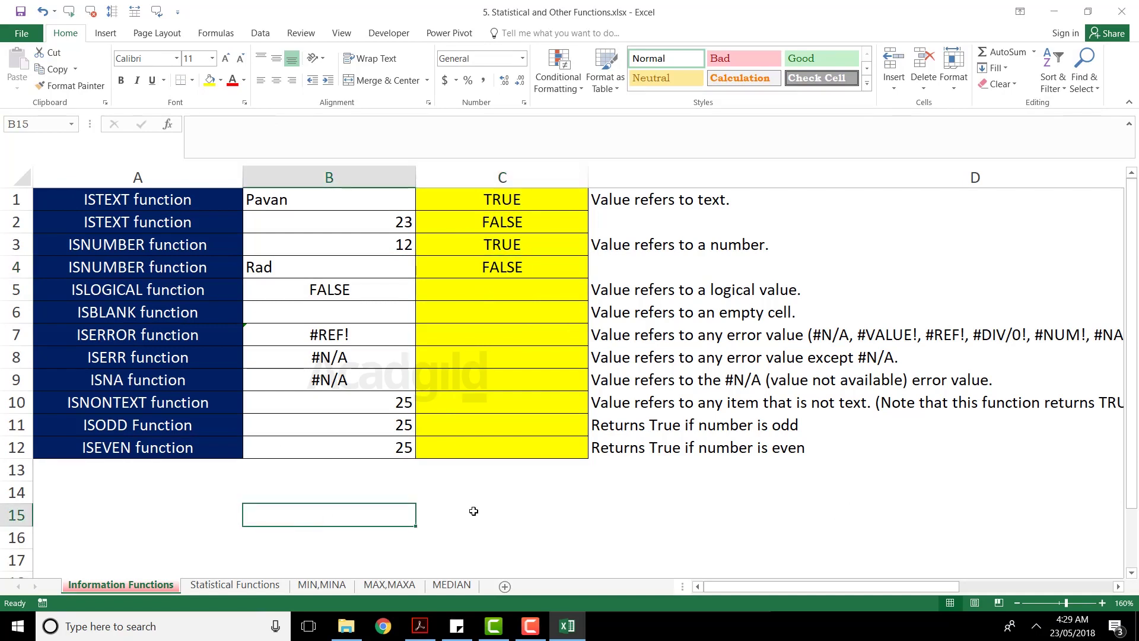
Type a sample name into A15 below the table, then move to B15
click(193, 513)
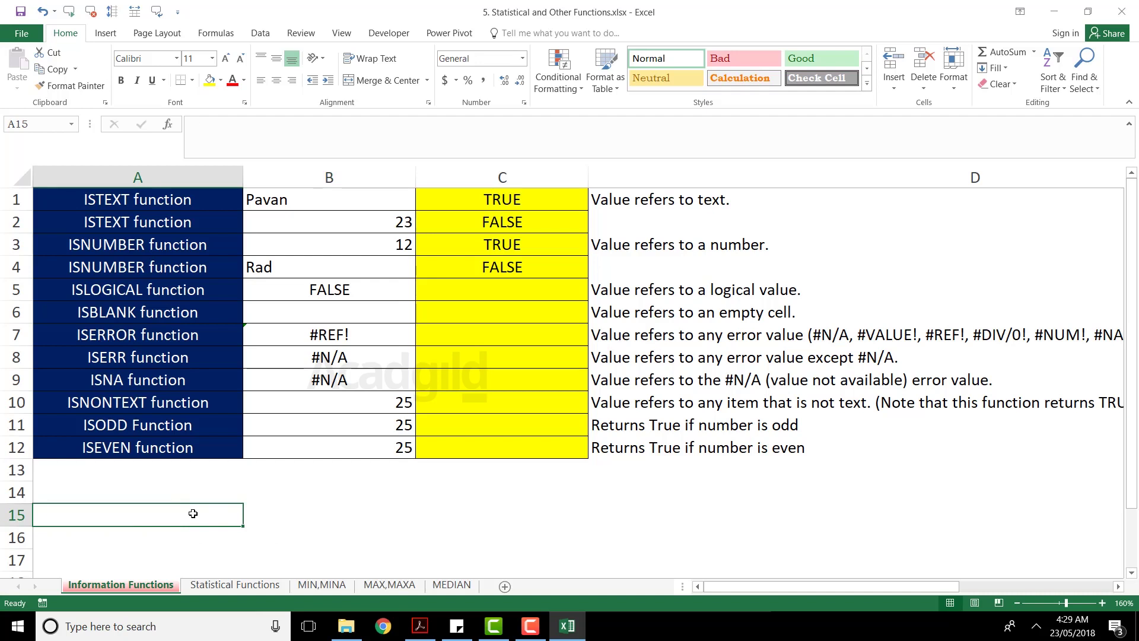
text(Pavan)
key(Tab)
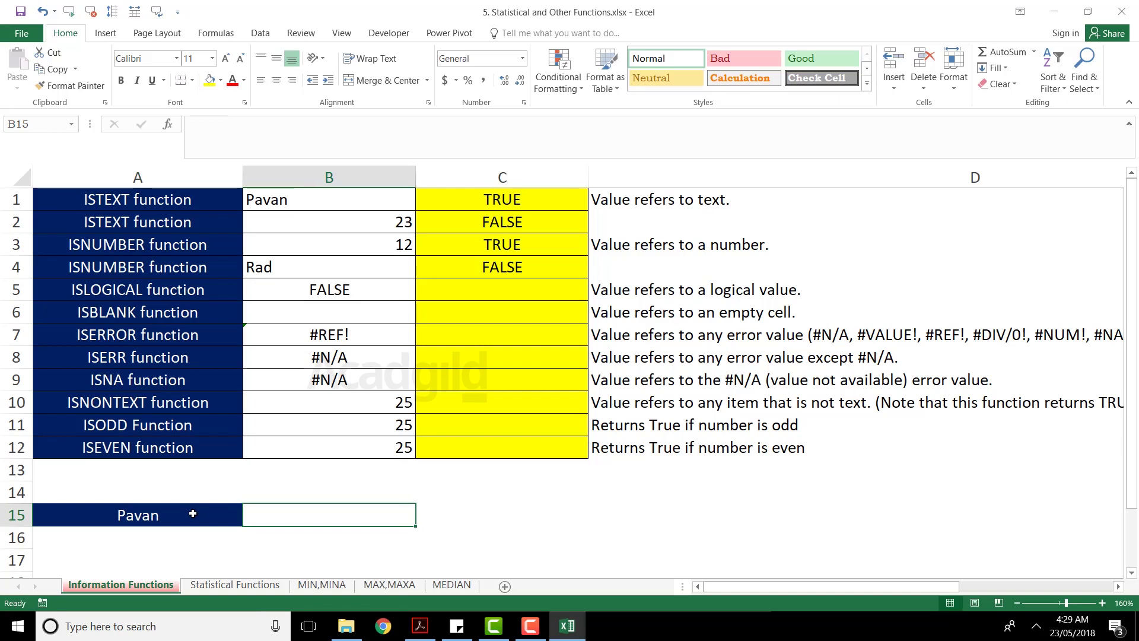
click(170, 512)
click(331, 513)
Enter =IF(ISTEXT(A15),"Yes It is text","No it is not a text") in B15
text(=if)
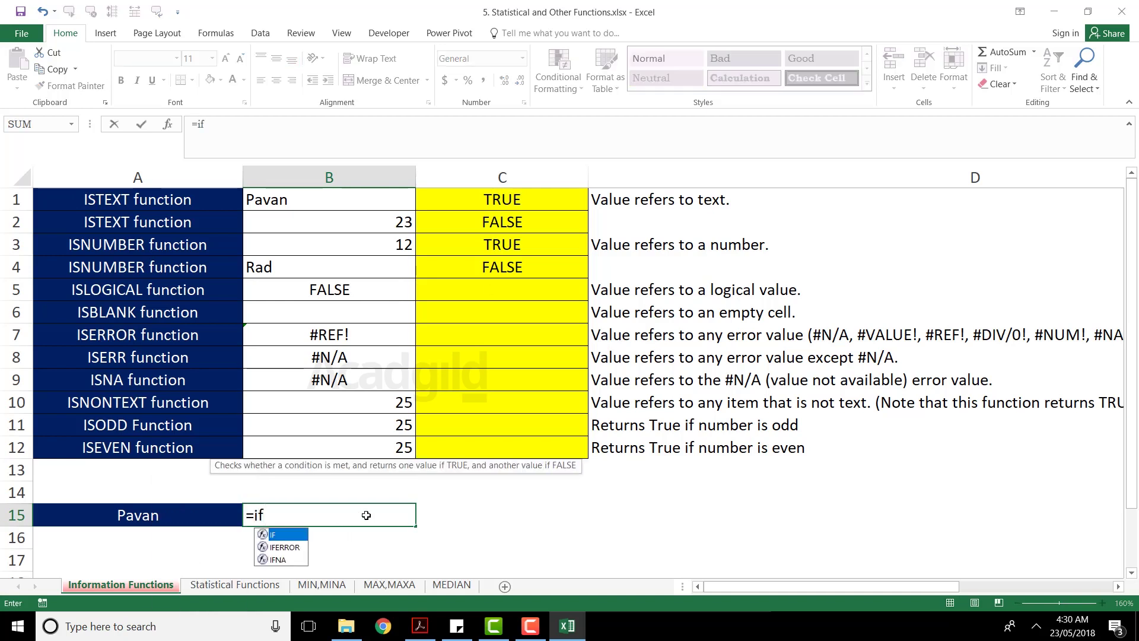
key(Tab)
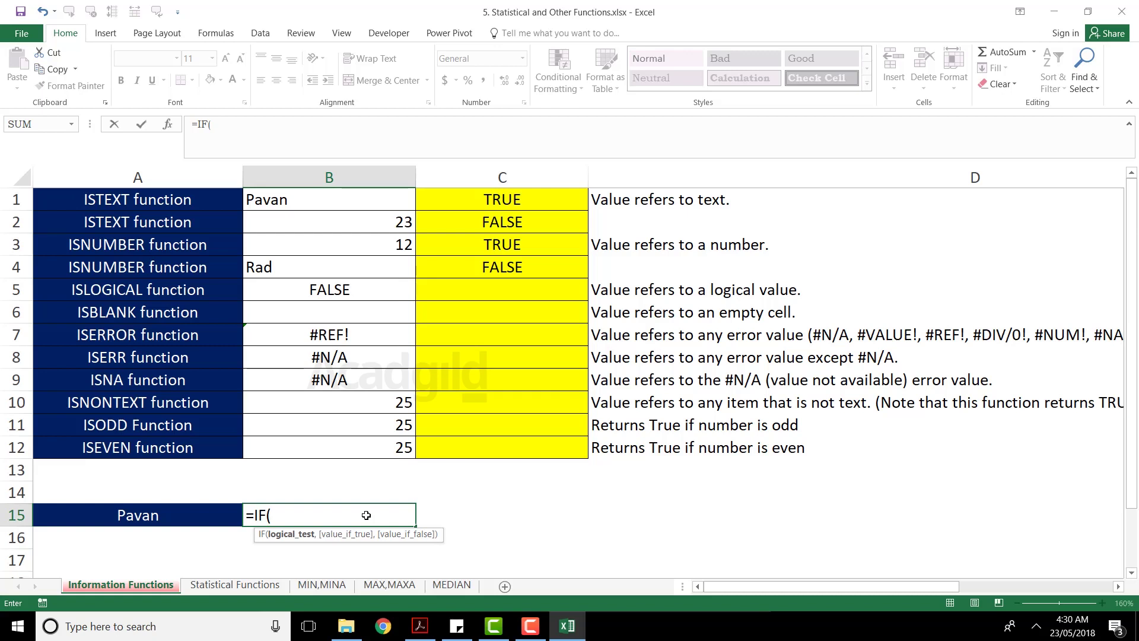
text(istext)
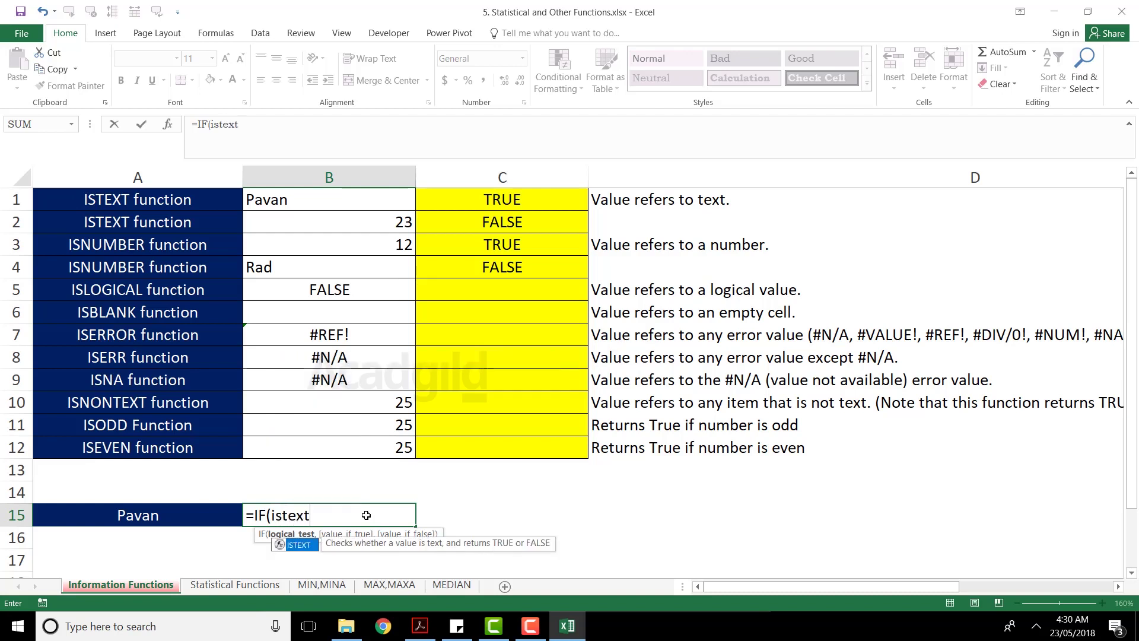
key(Tab)
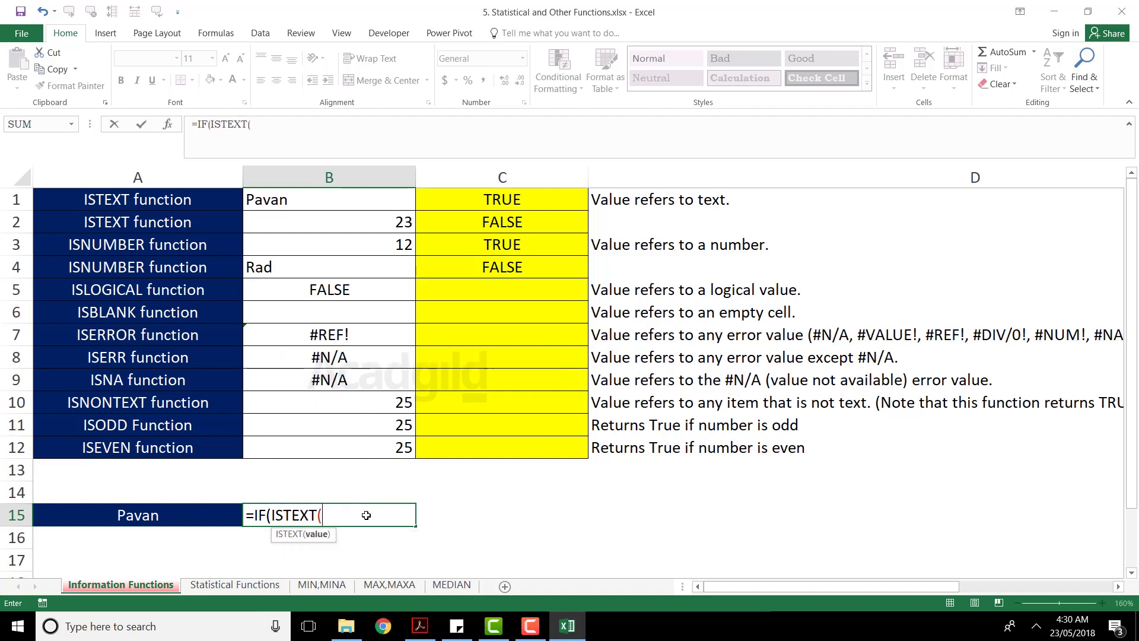
click(168, 517)
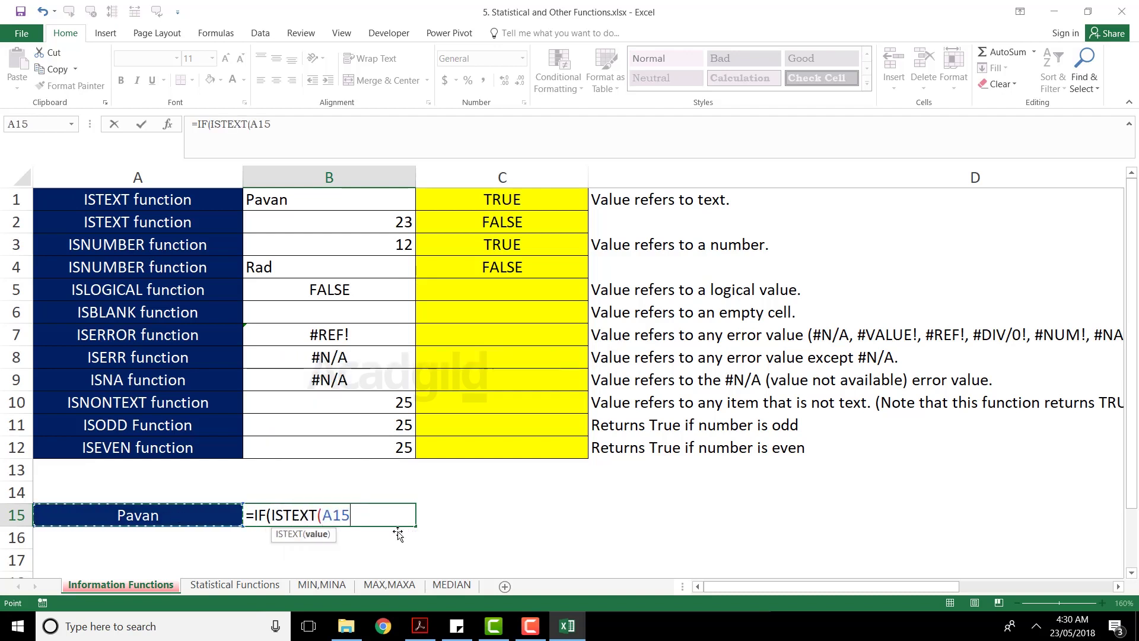
text())
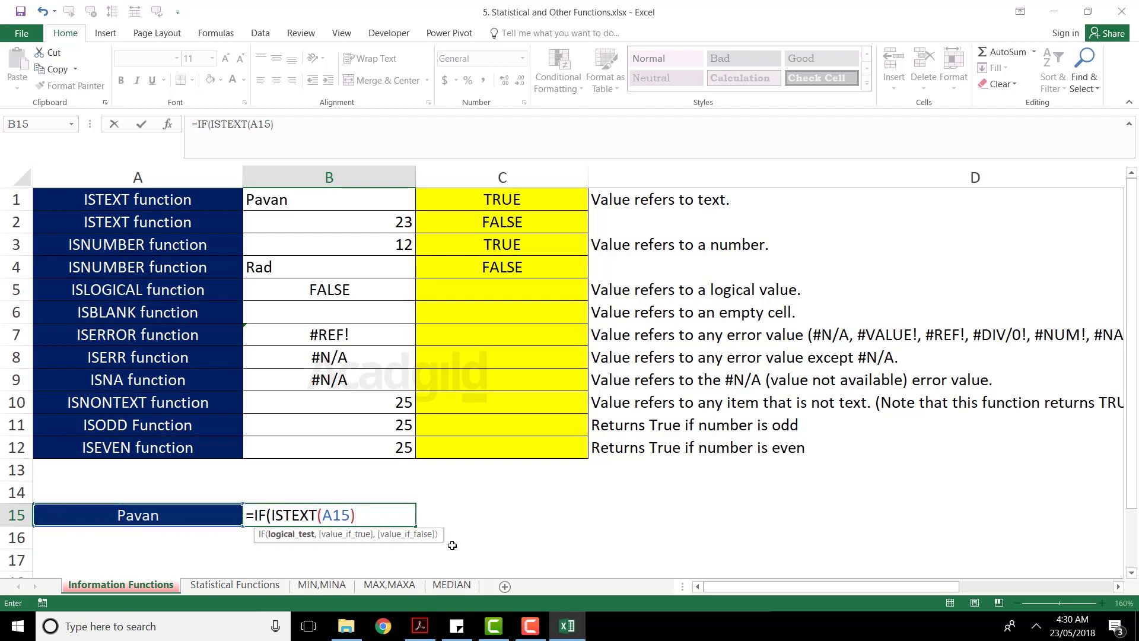
text(,"Yes It is text)
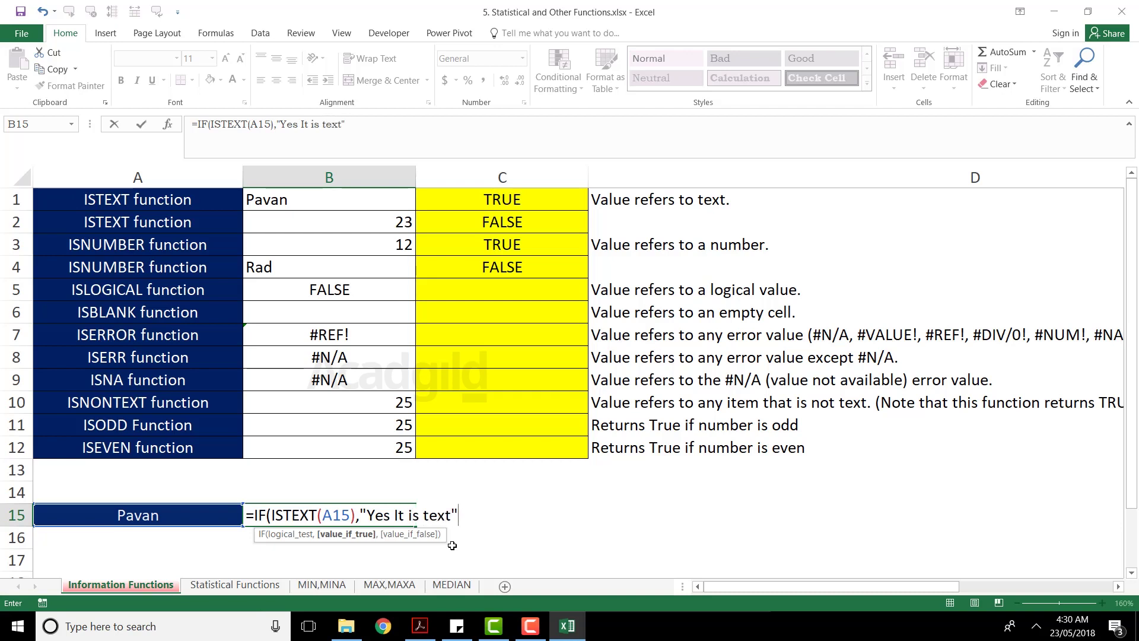
text(",)
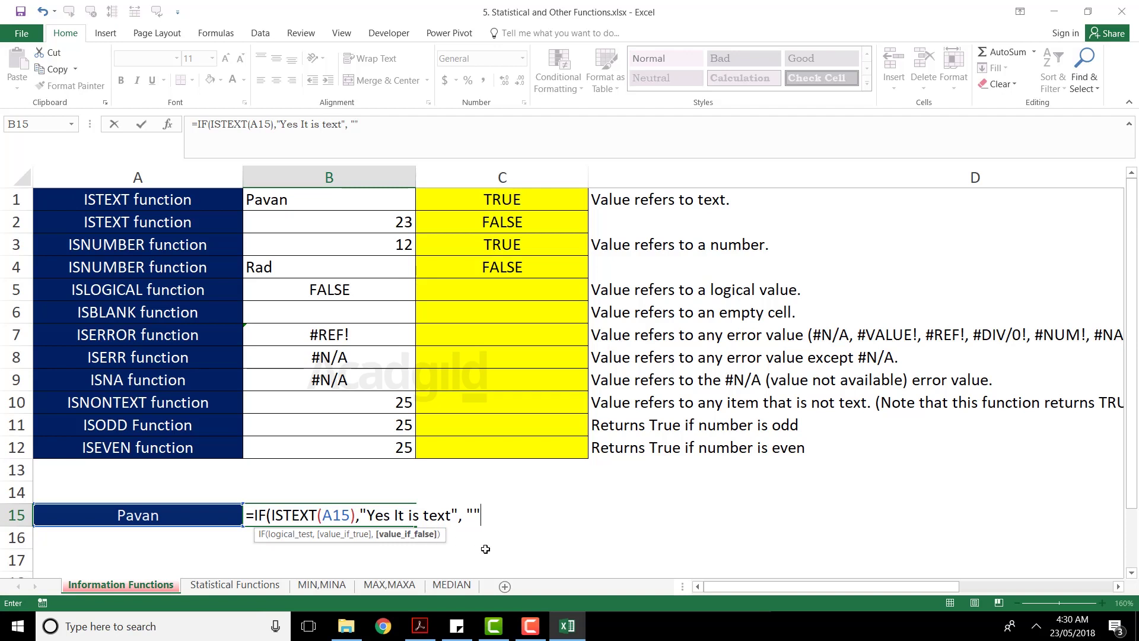
text(No it is)
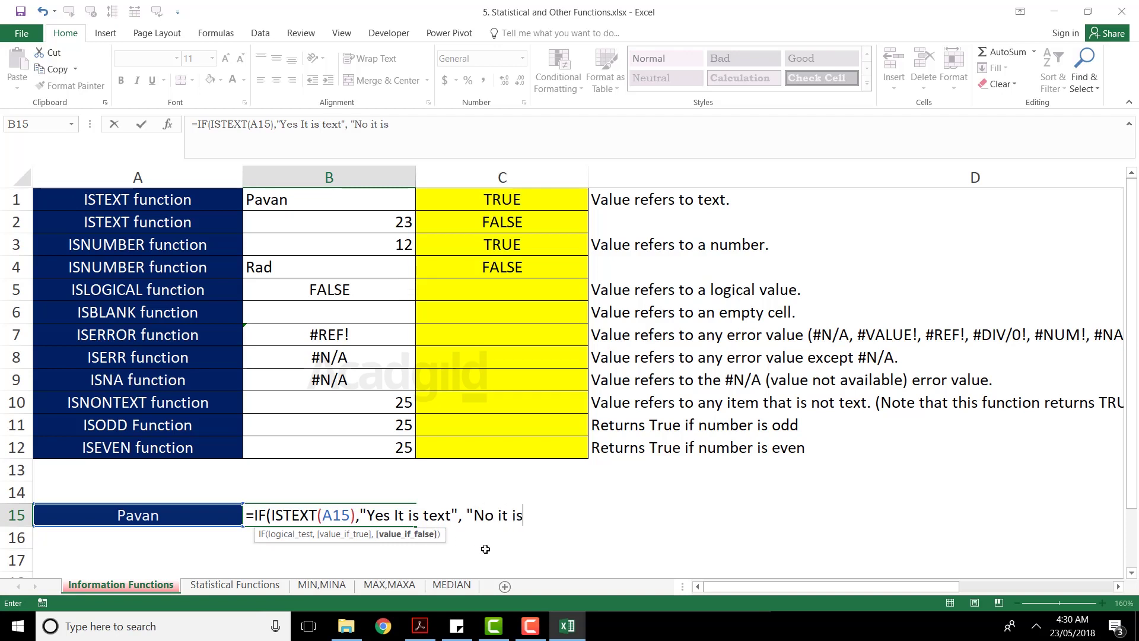
text( not a text"))
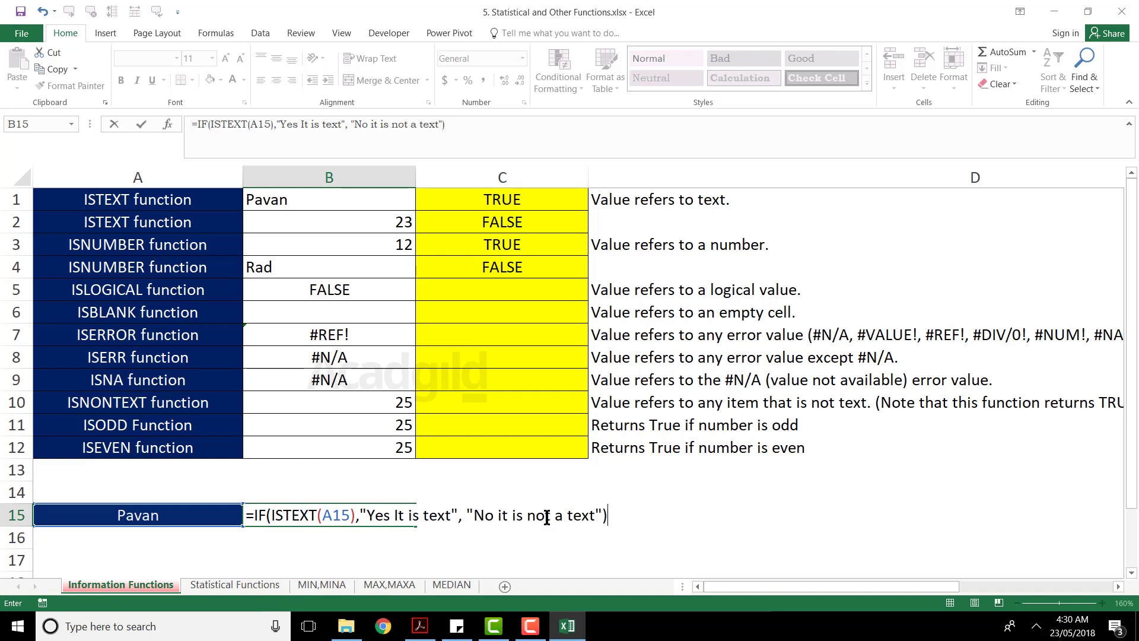
key(Return)
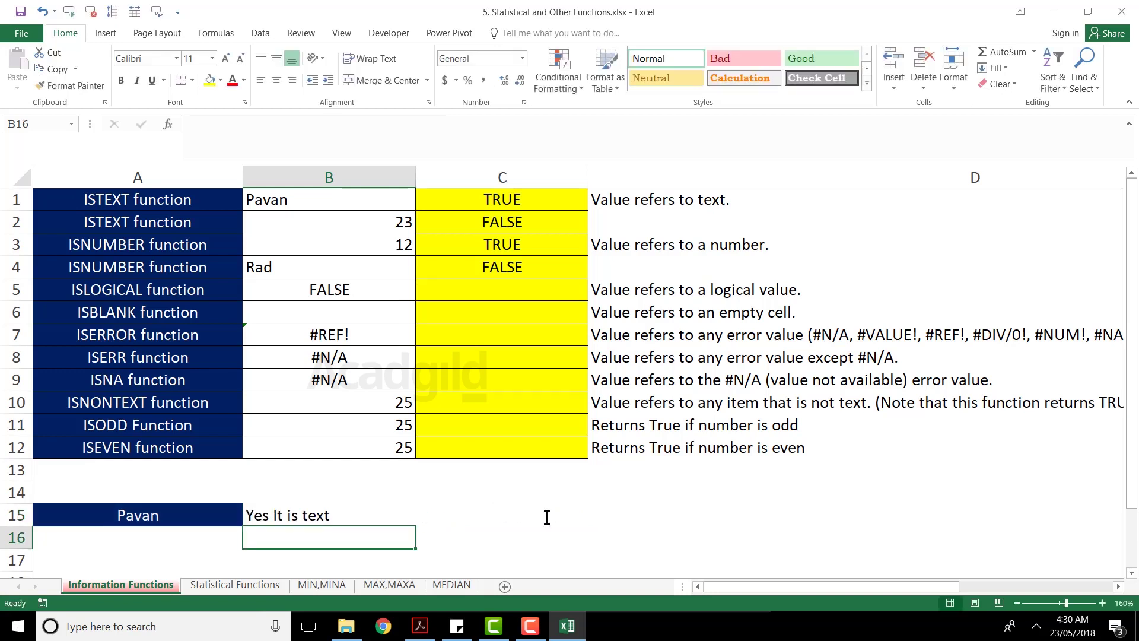
Test B15's result by changing A15 to 25, then to the letter p
click(303, 522)
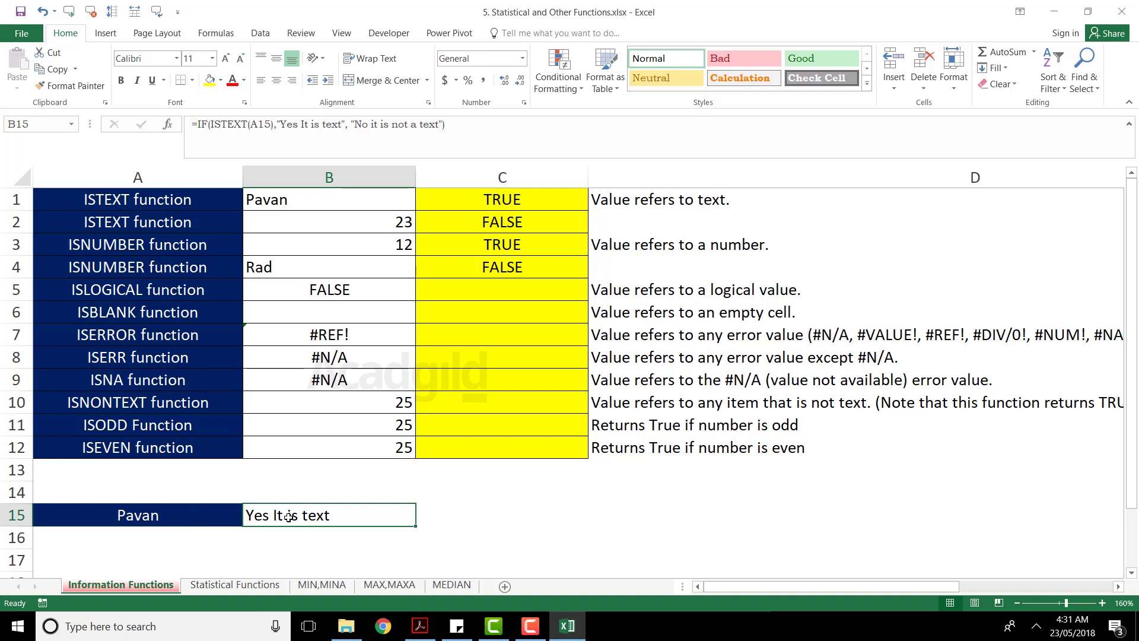
click(187, 520)
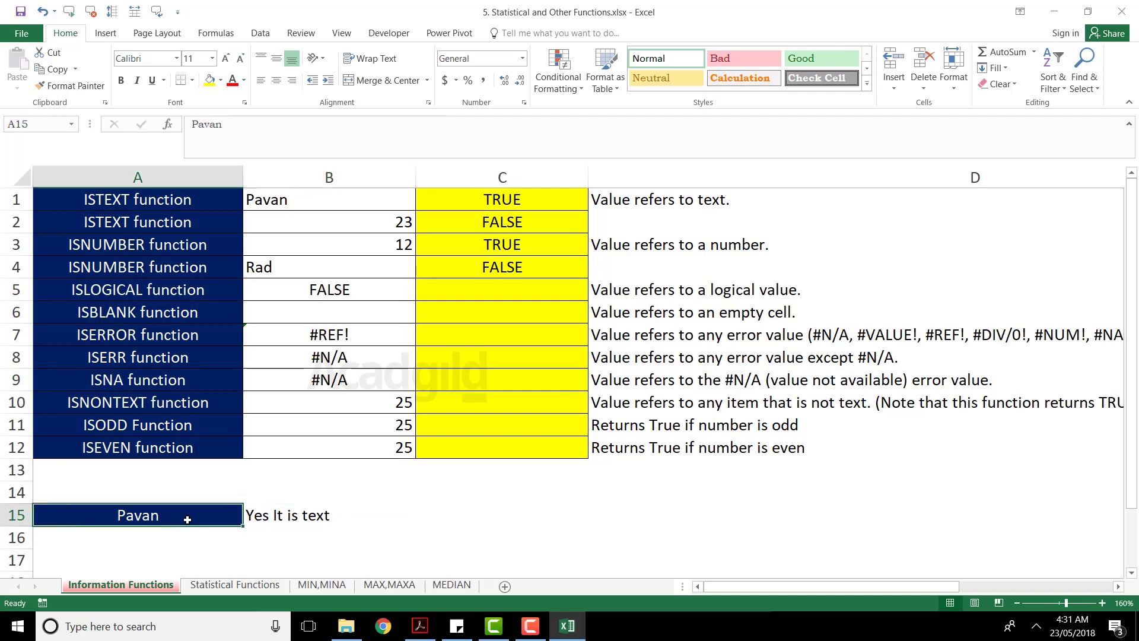
text(25)
key(Return)
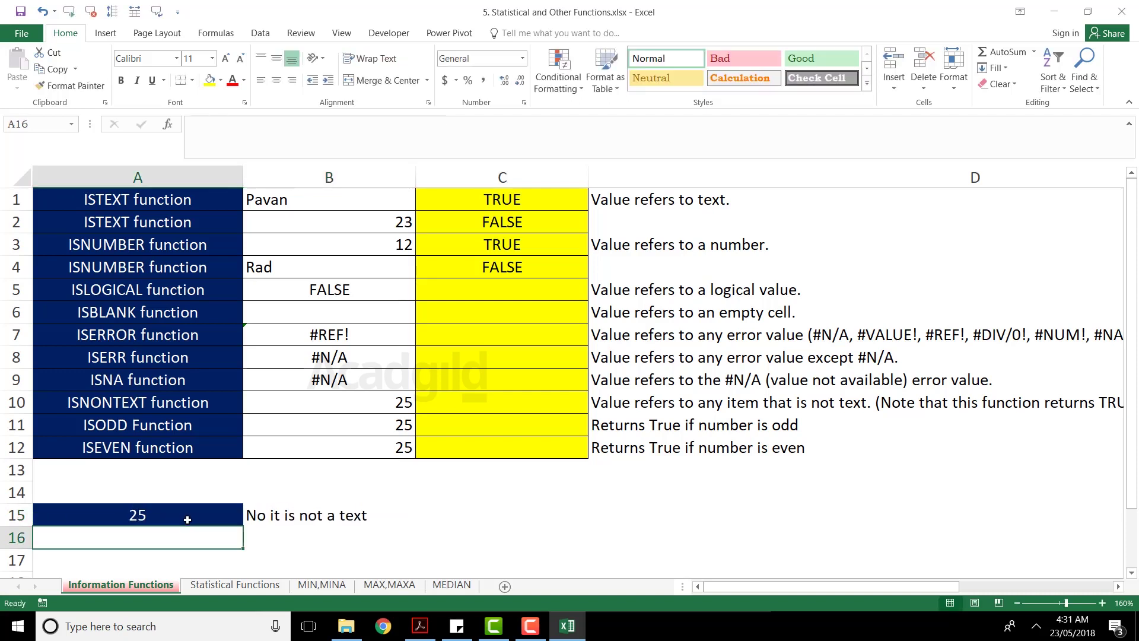
click(324, 512)
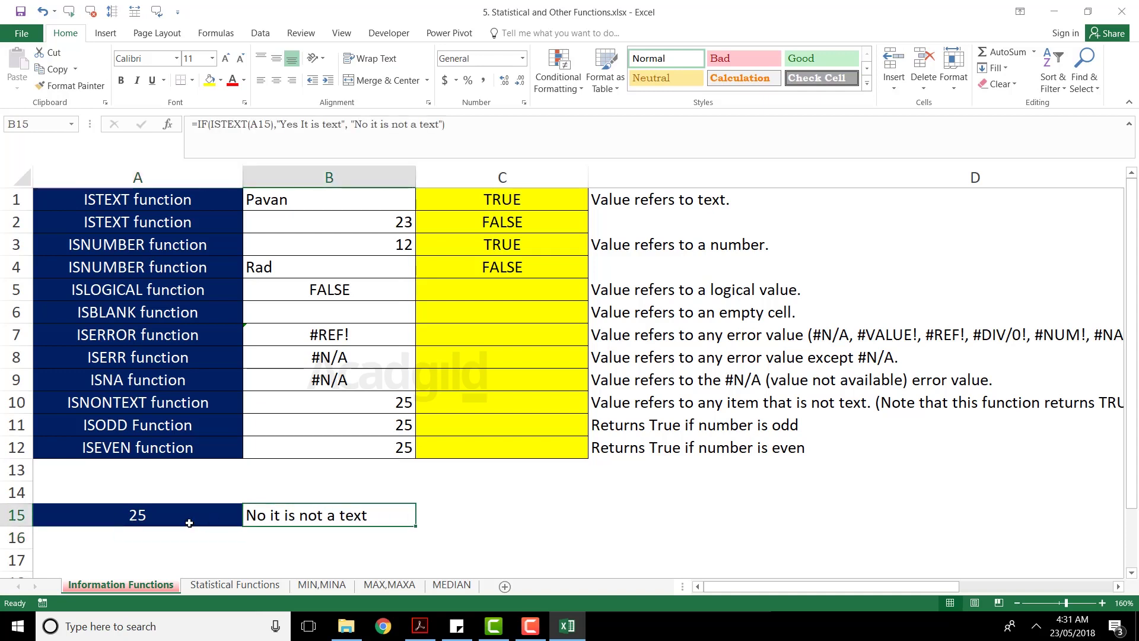
click(149, 519)
text(p)
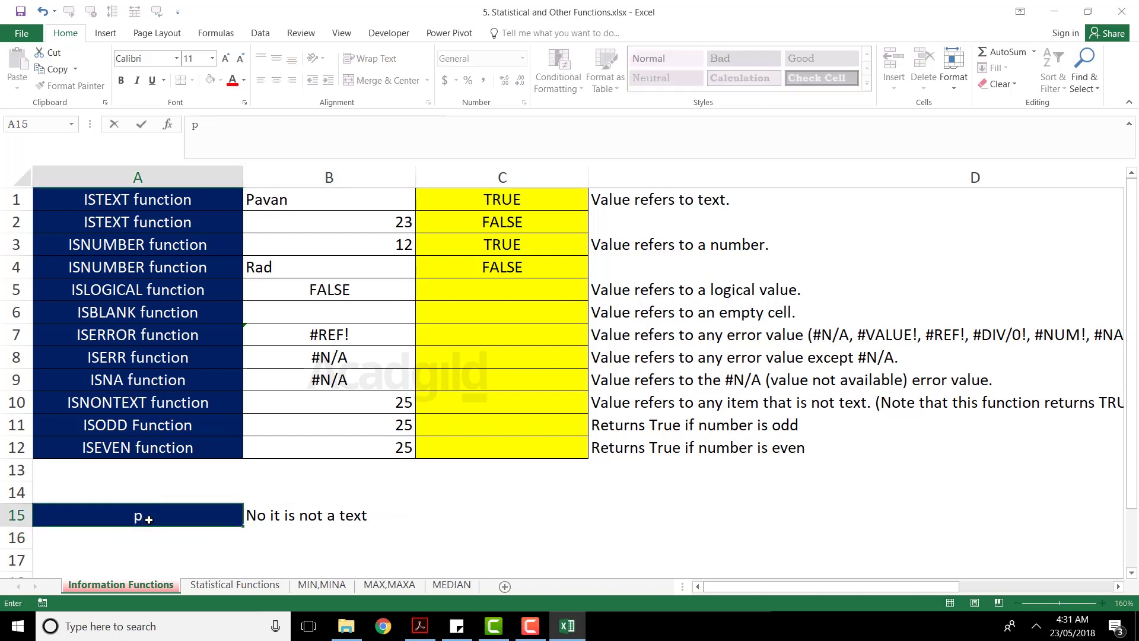
key(Return)
click(270, 504)
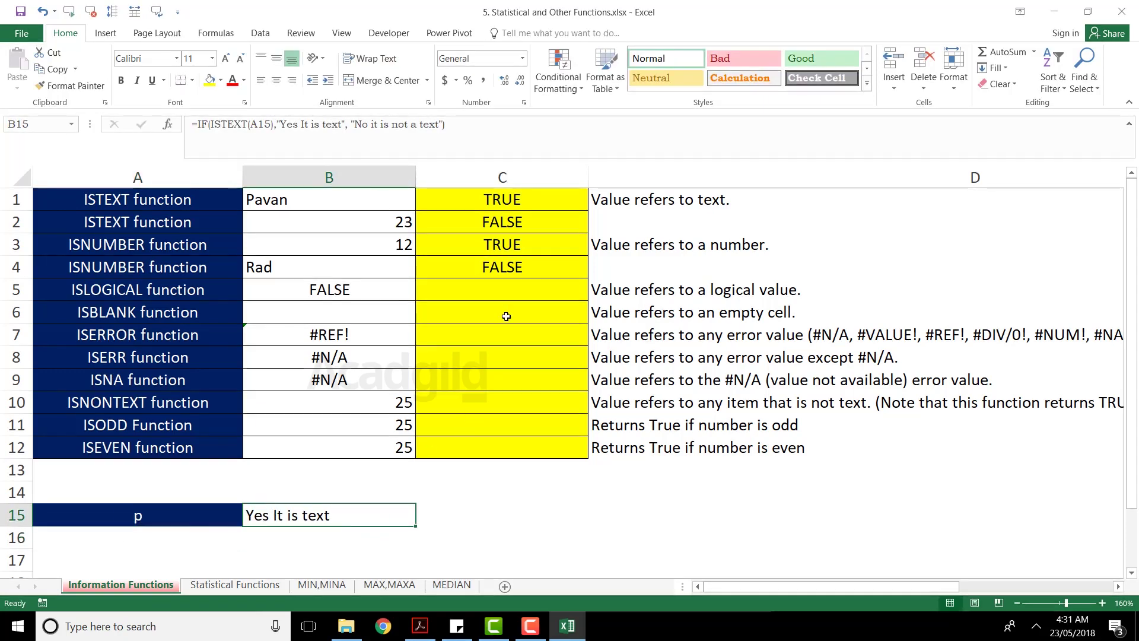
Select the yellow range C1:C12, then inspect the ISLOGICAL row and empty cell C5
drag(521, 199, 526, 453)
drag(526, 196, 522, 448)
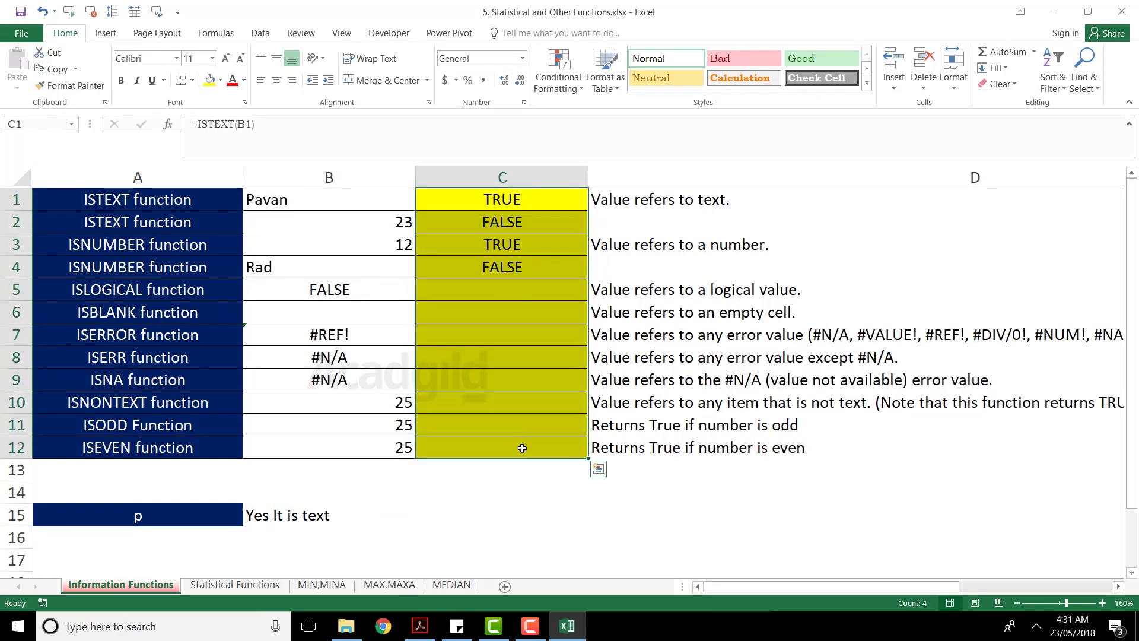
click(498, 294)
click(117, 293)
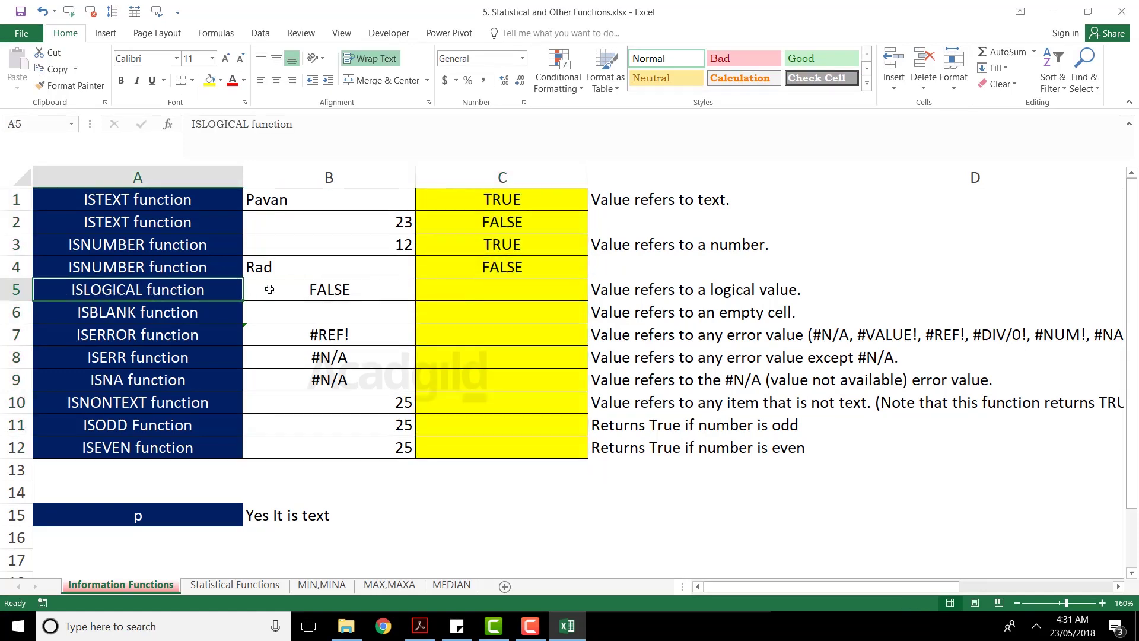
click(342, 290)
click(479, 283)
Enter =ISLOGICAL(B5) in C5
click(337, 284)
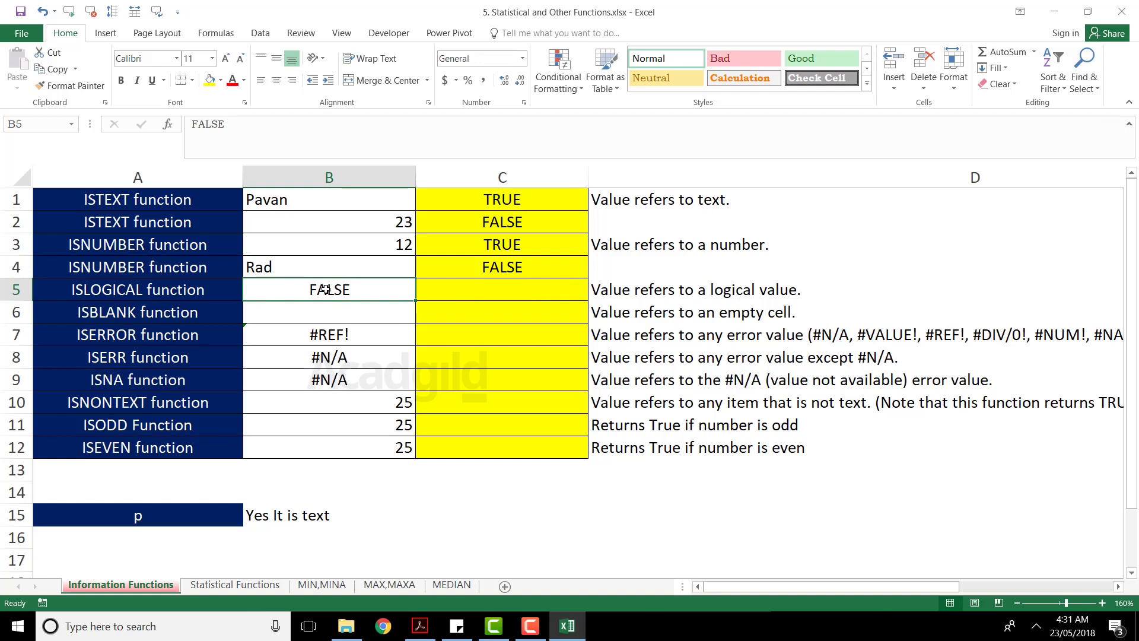
click(479, 287)
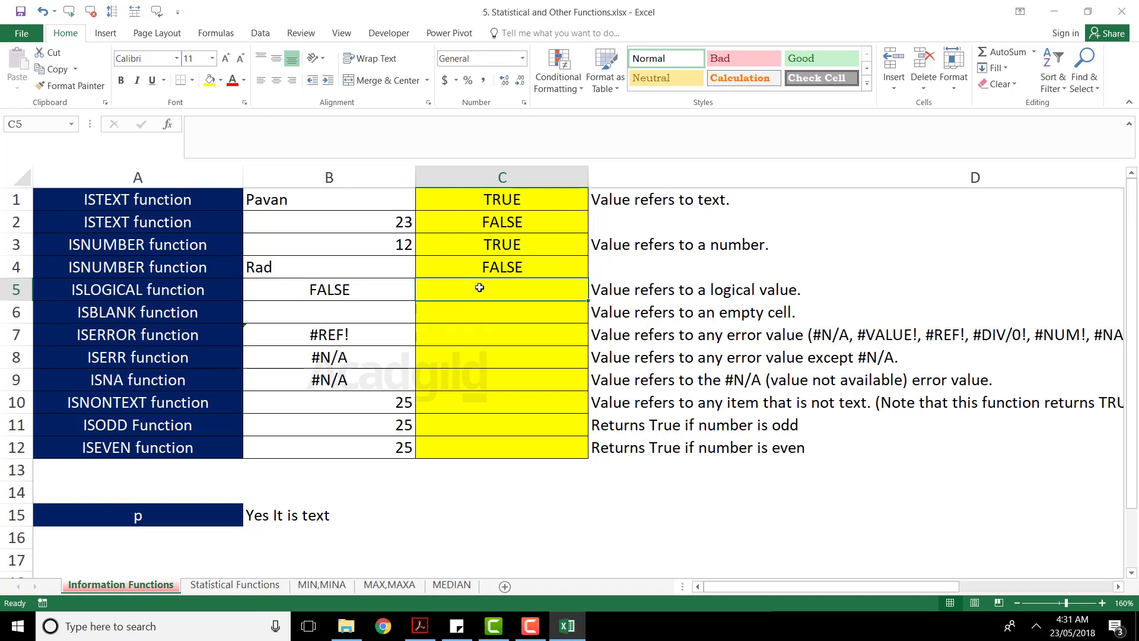
text(=is)
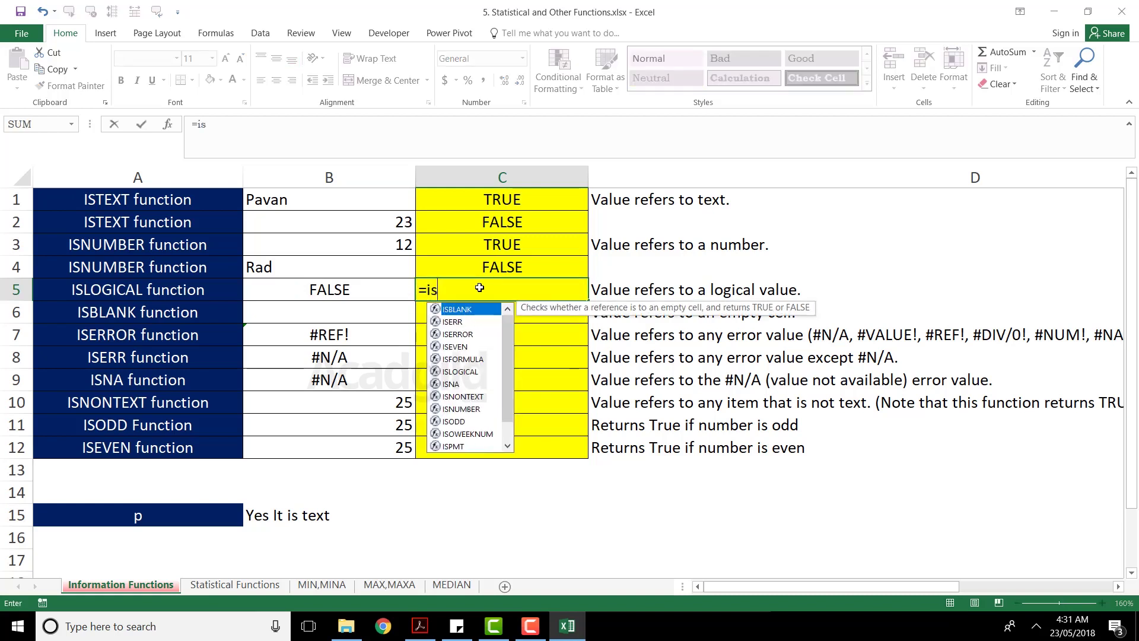
text(log)
key(Tab)
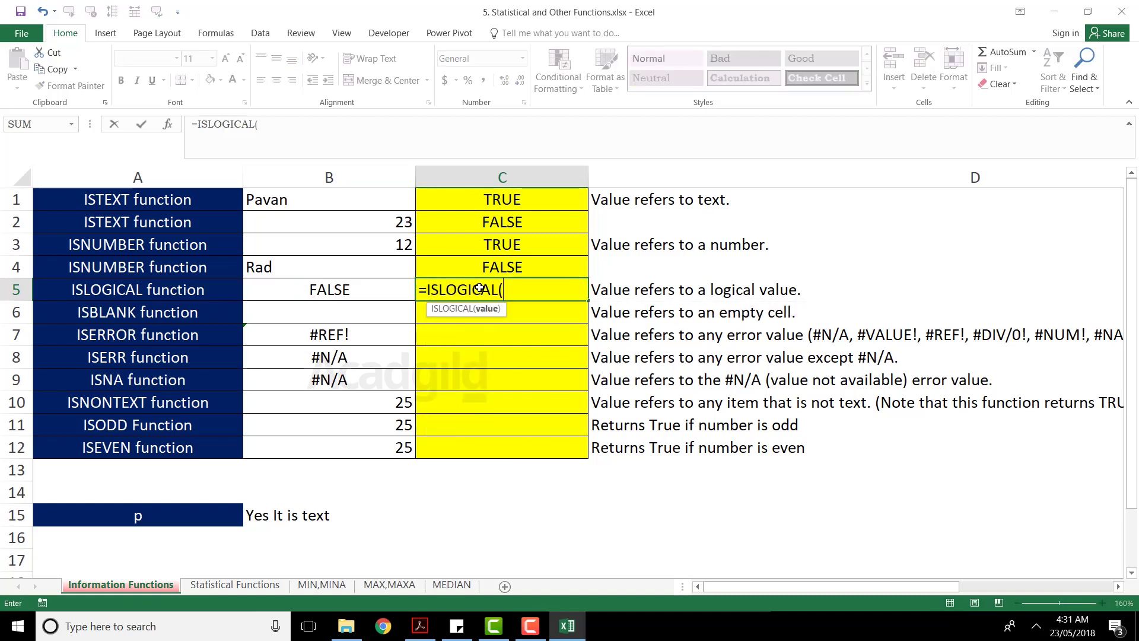
click(355, 290)
text())
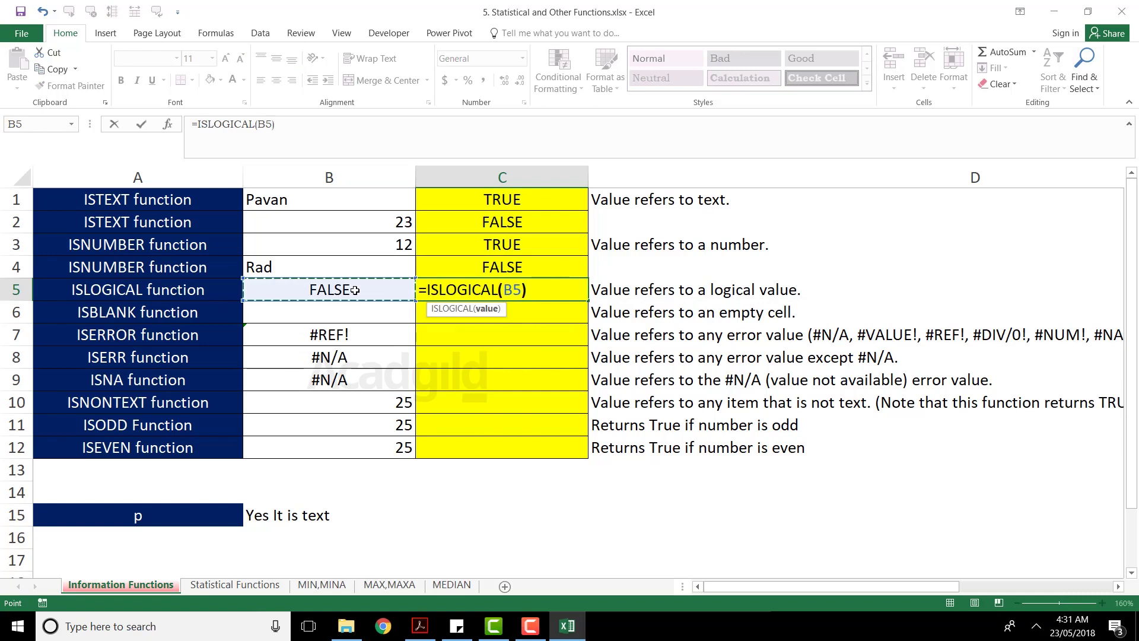
key(Return)
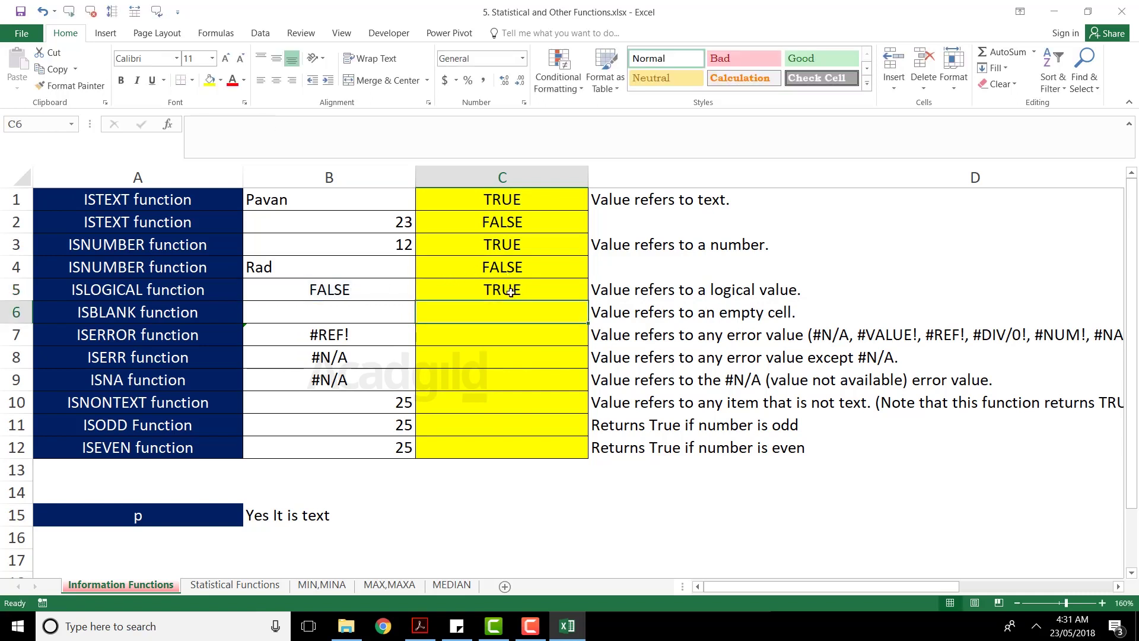
click(511, 291)
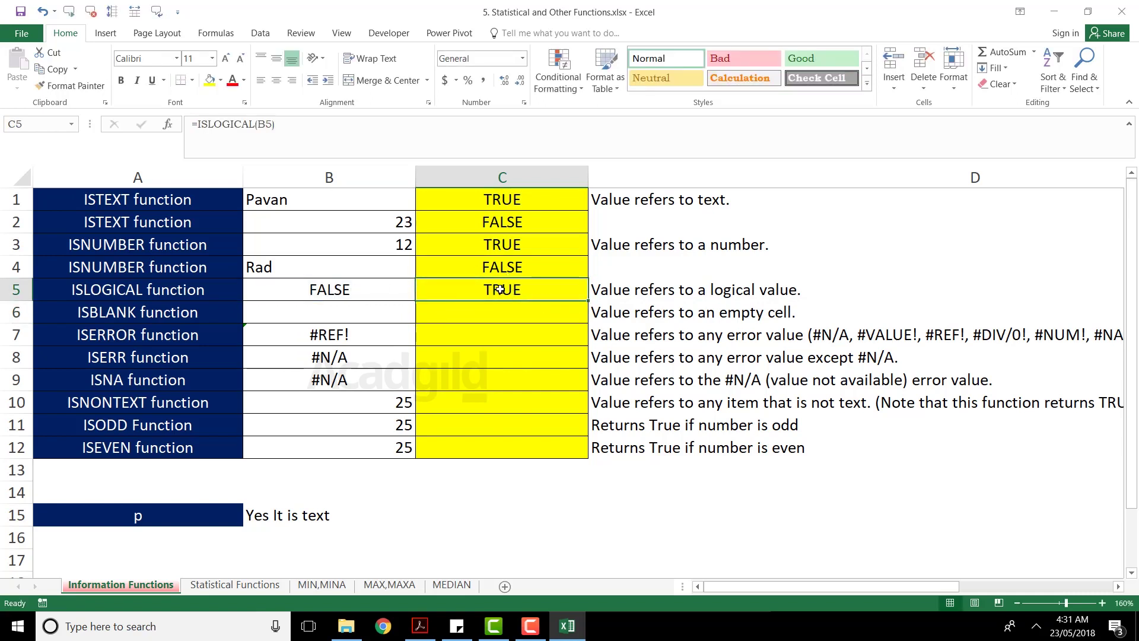
Change B5 to rad, then to true, so C5 returns TRUE
click(344, 289)
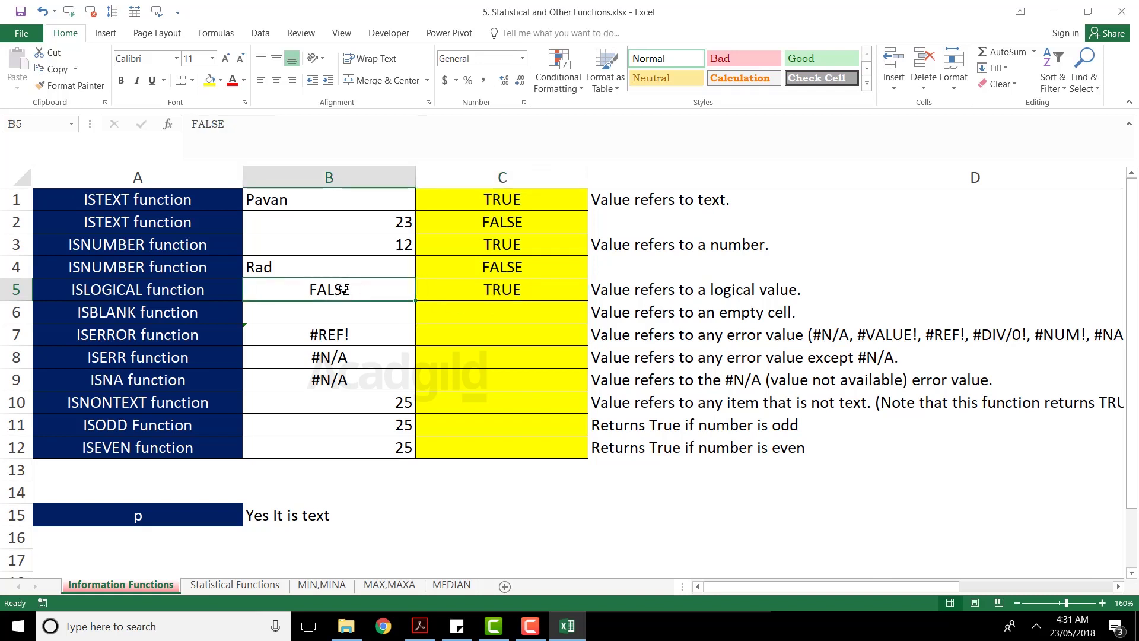
text(rad)
key(Return)
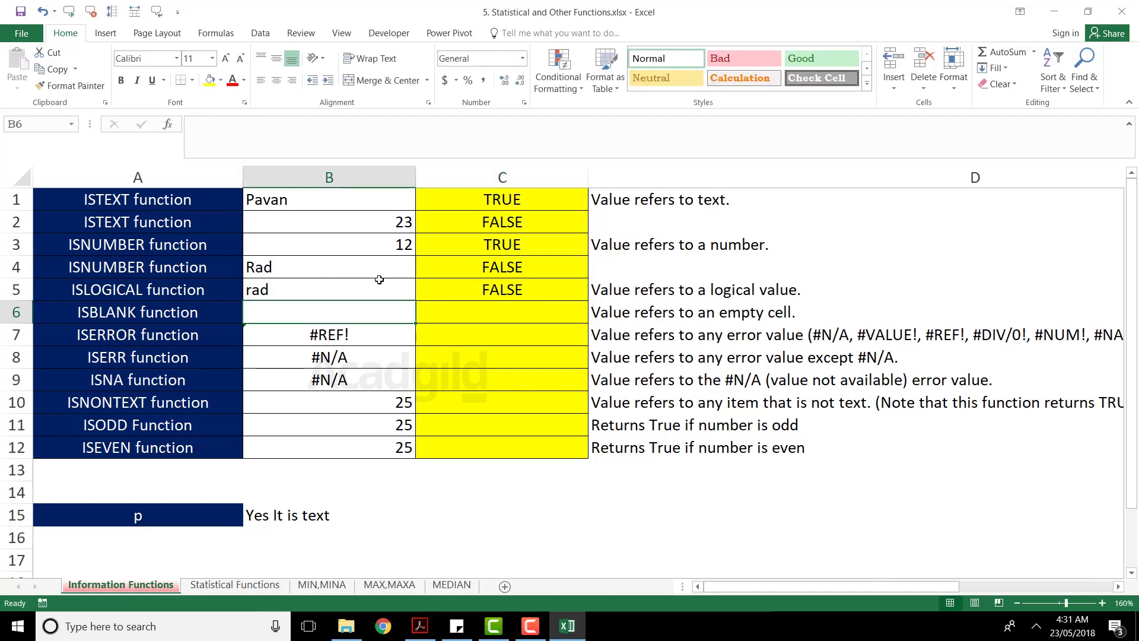
click(510, 275)
click(390, 291)
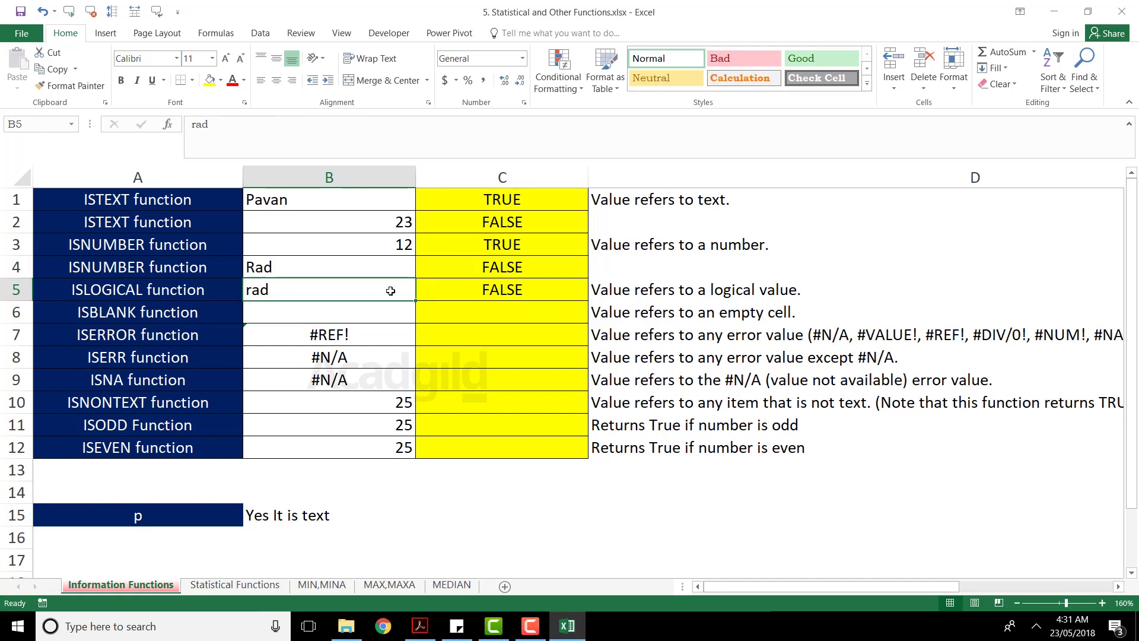
text(true)
key(Return)
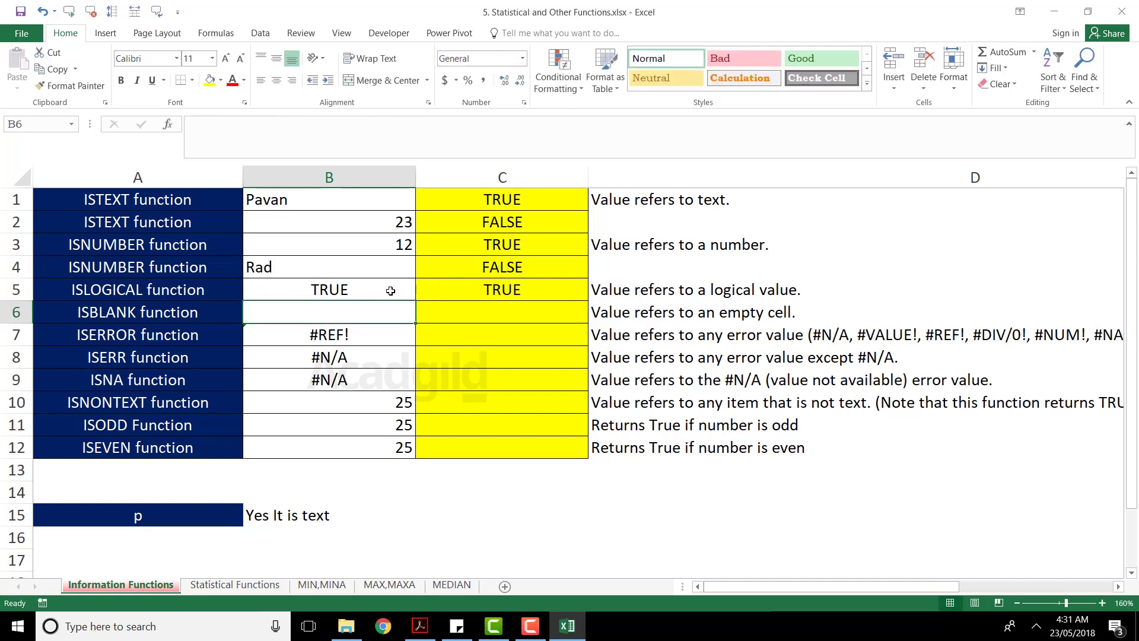
click(502, 292)
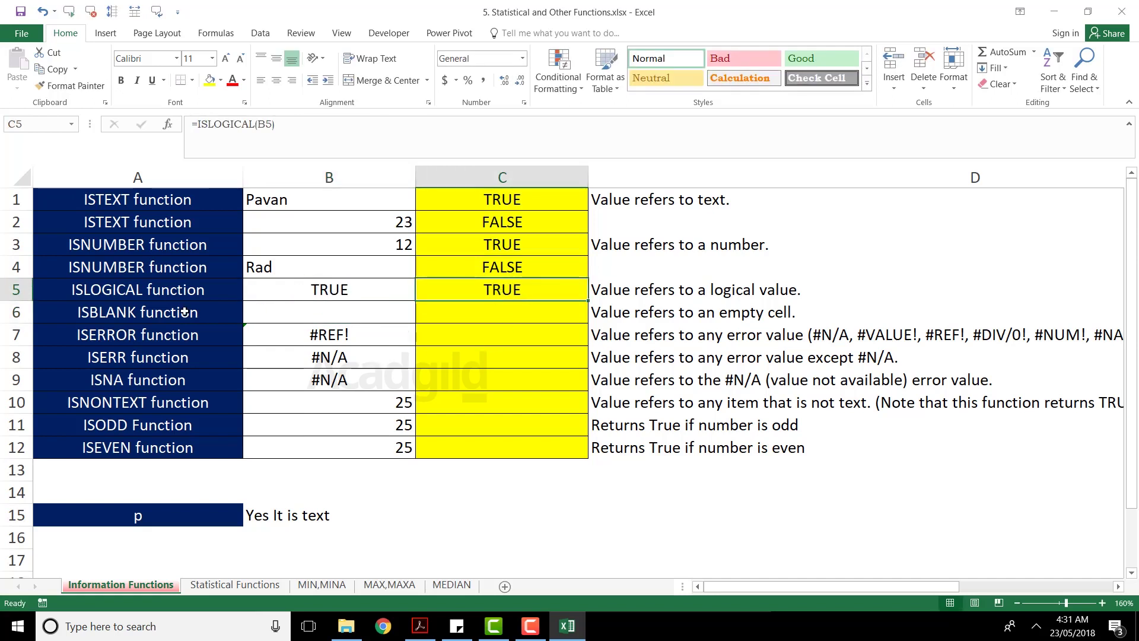
click(173, 293)
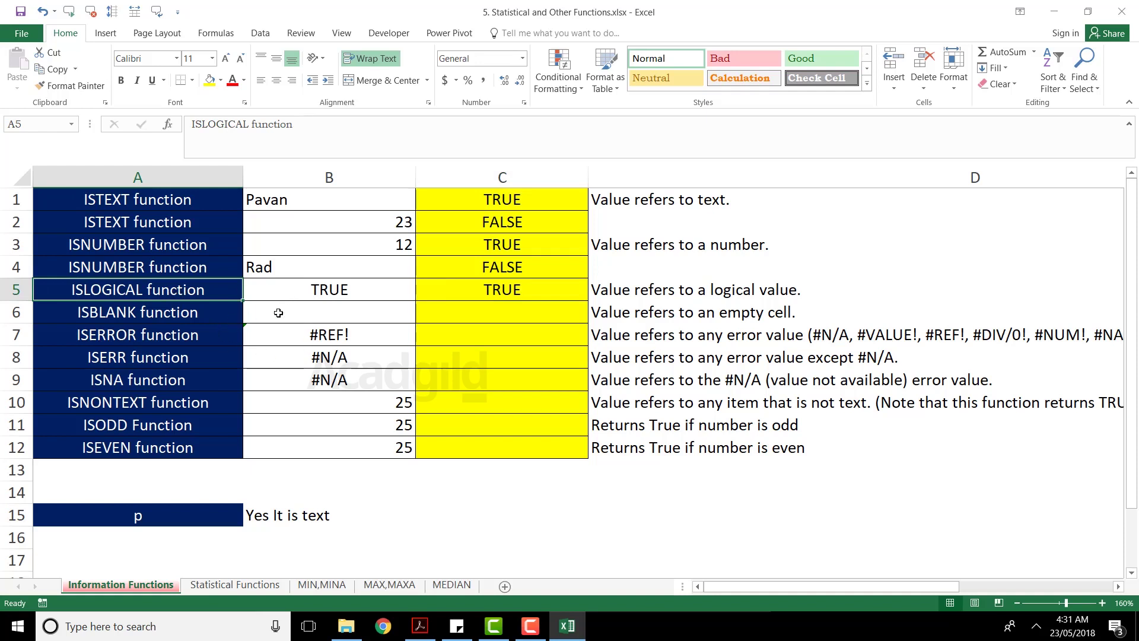
Enter =ISBLANK(B6) in C6, returning TRUE for the empty B6
click(278, 313)
click(468, 310)
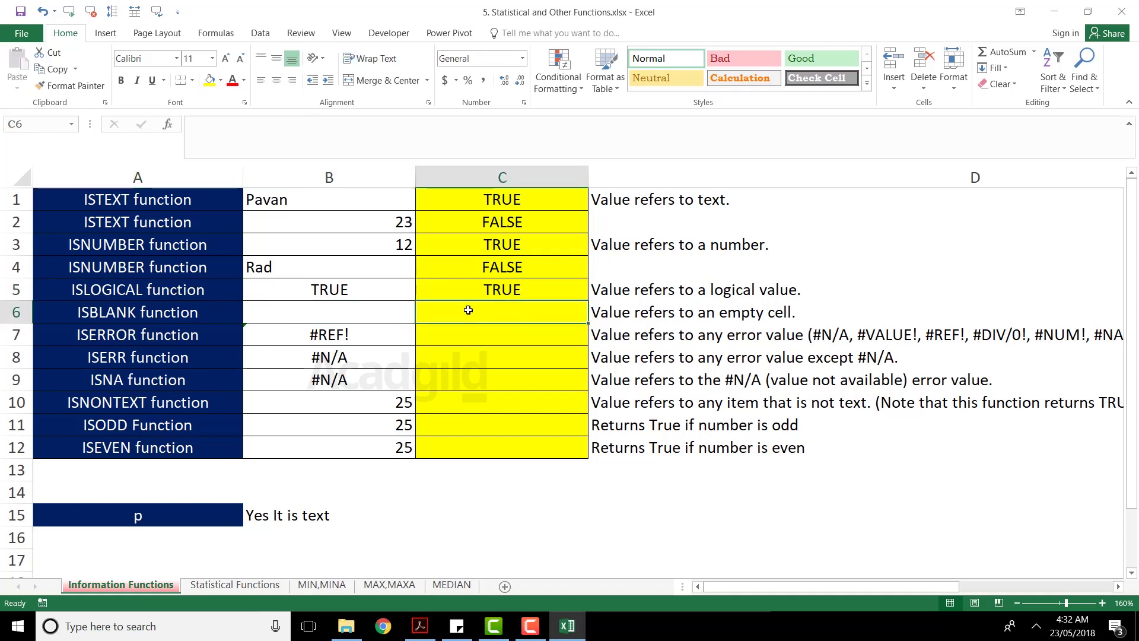
text(0)
key(BackSpace)
text(=isb)
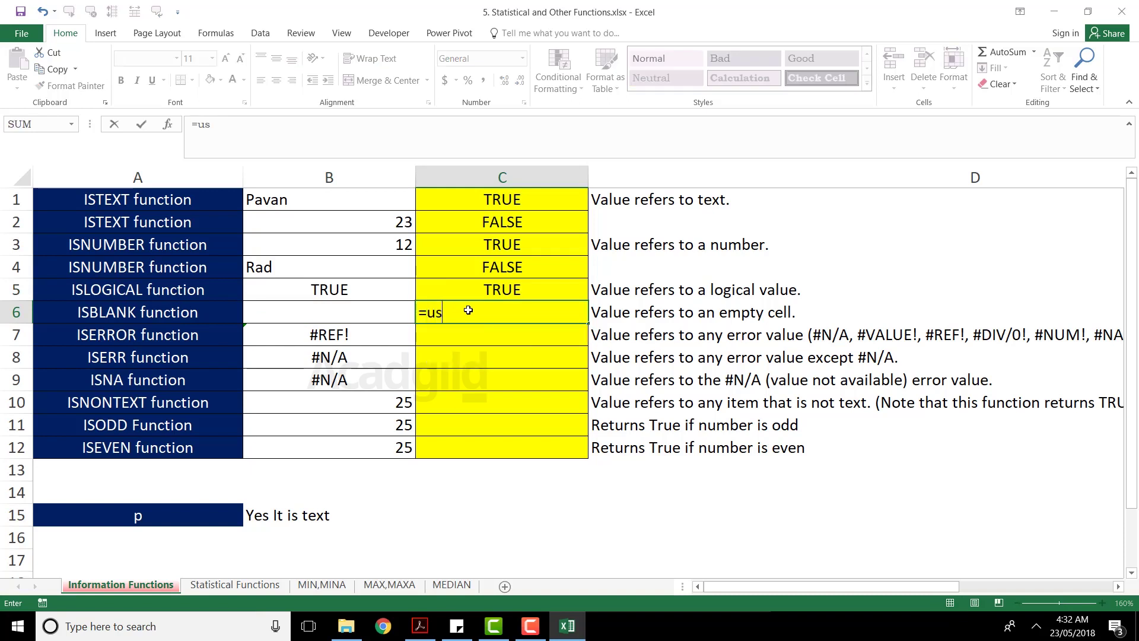
text(lan)
key(Tab)
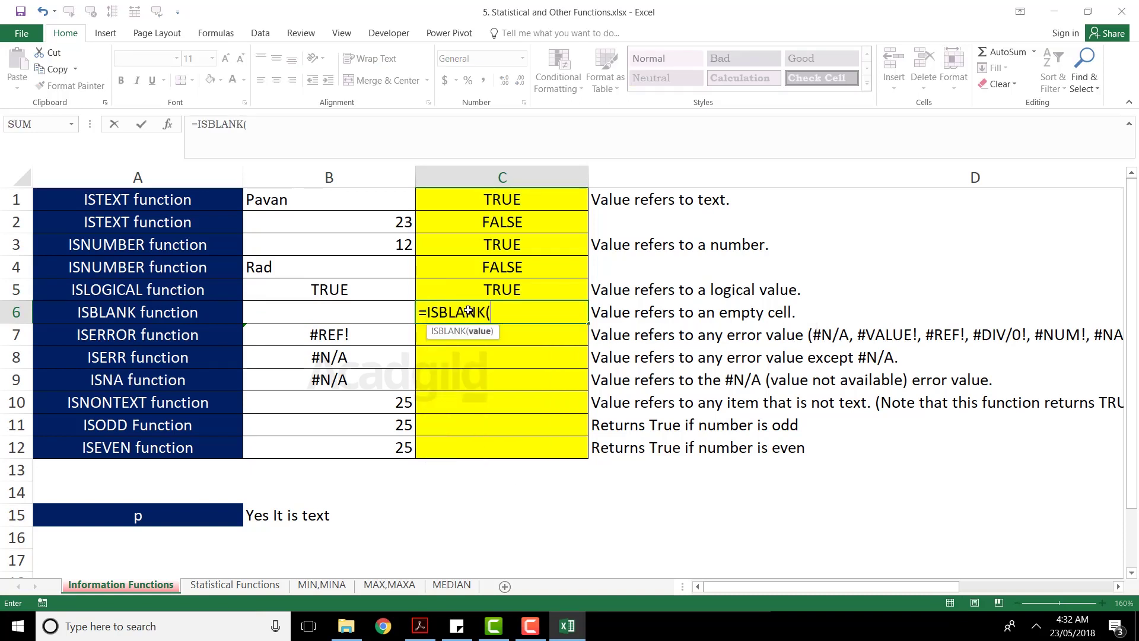
click(379, 314)
text())
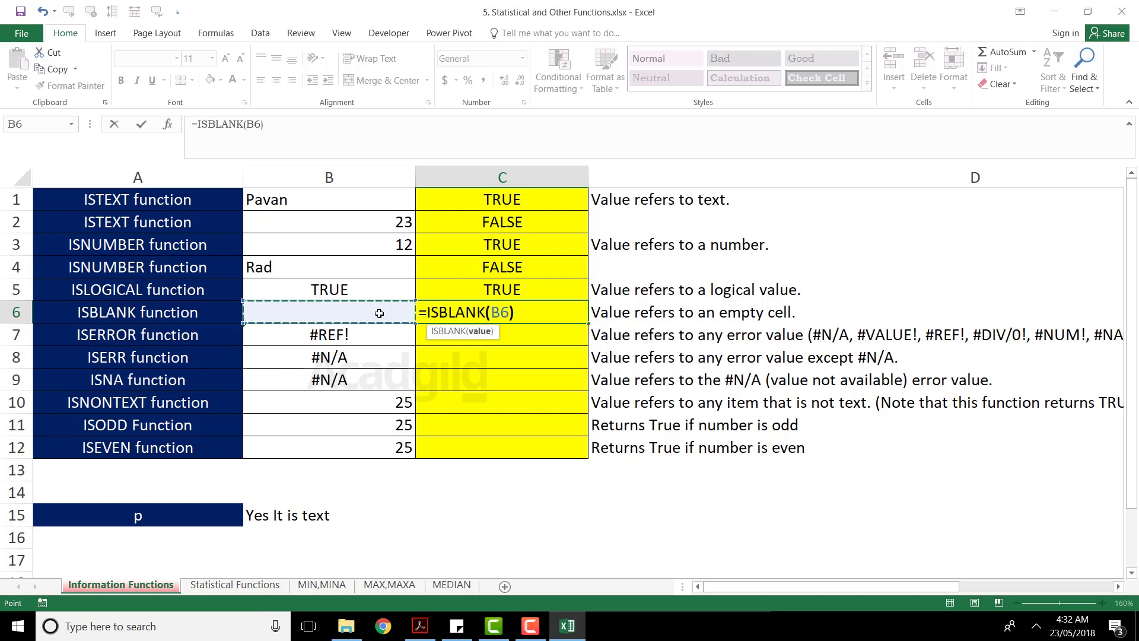
key(Return)
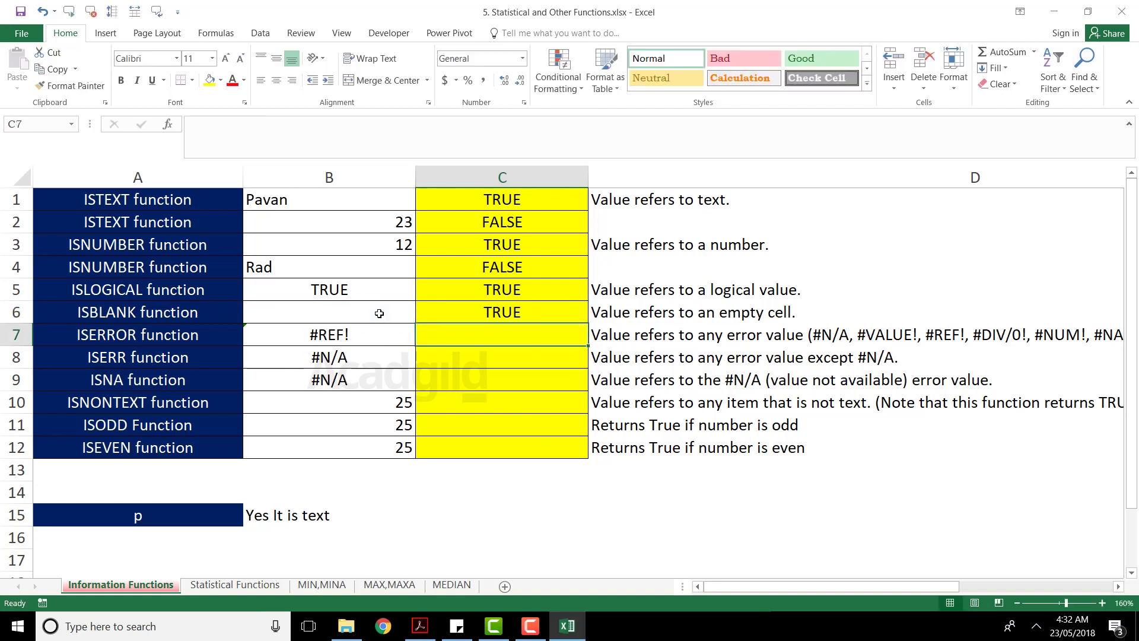
Step through A7, B7 and C7 to inspect the ISERROR row's #REF! value
key(Left)
key(Left)
key(Right)
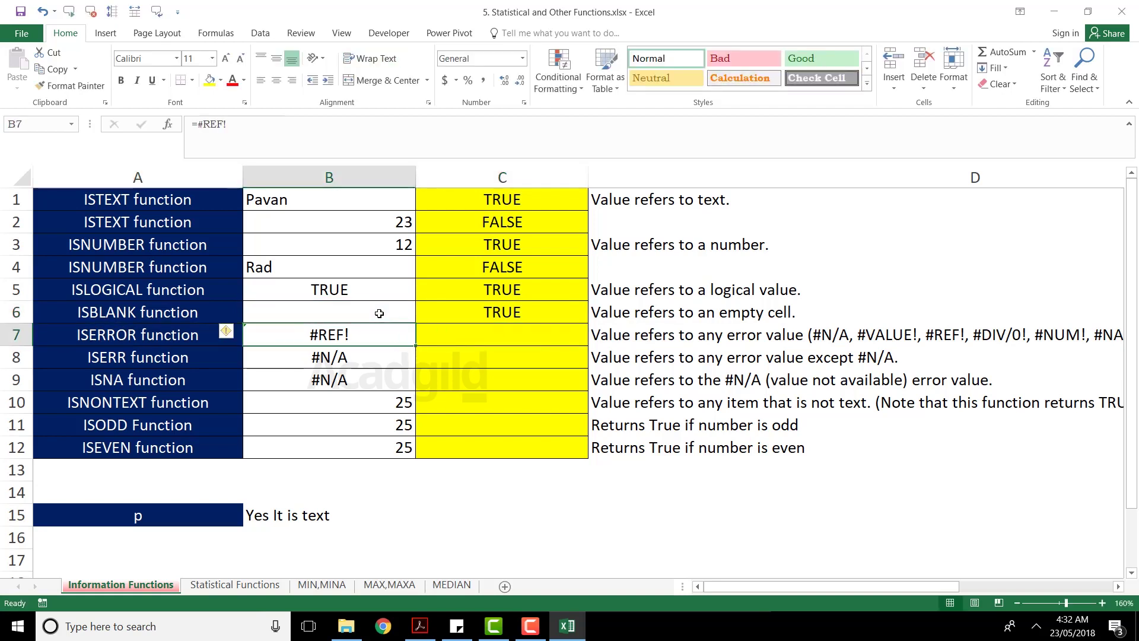
key(Right)
key(Left)
key(Right)
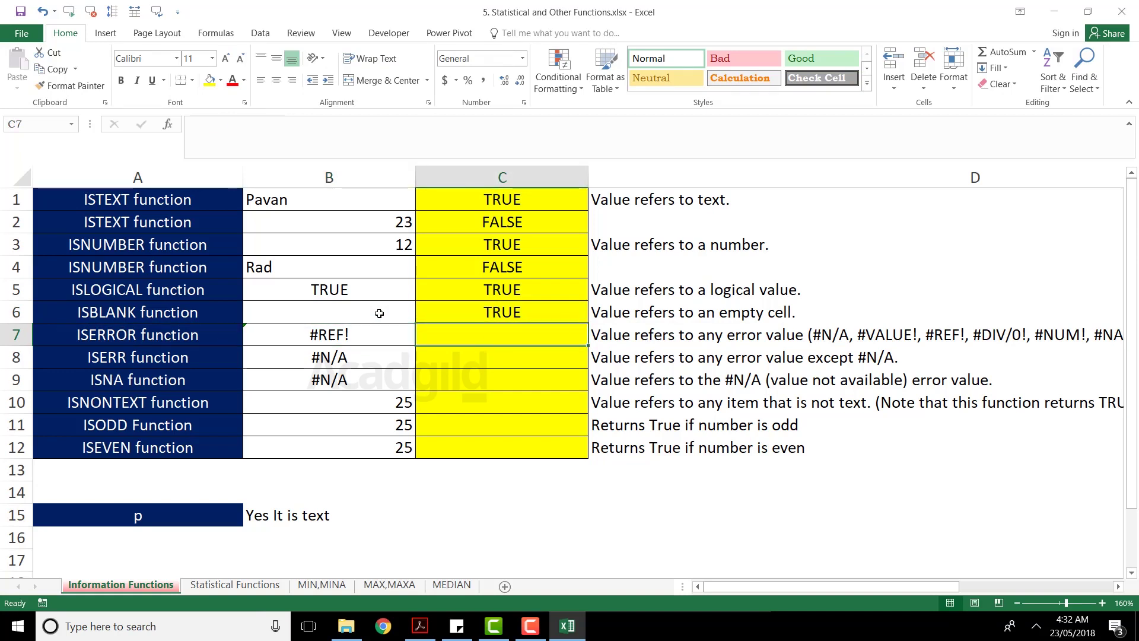
key(Left)
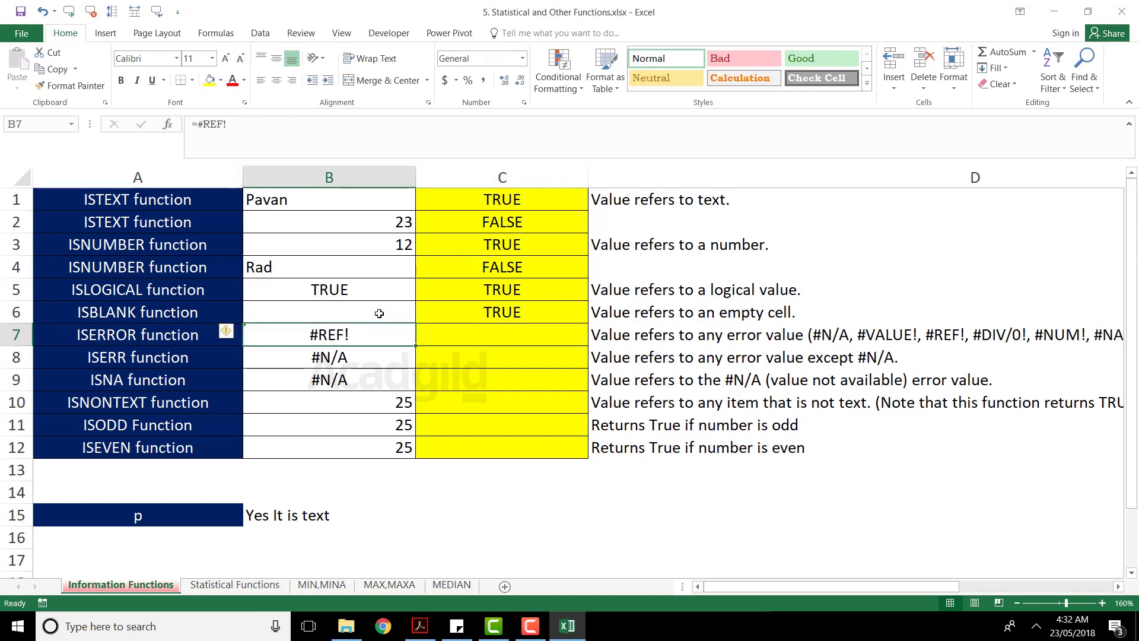
Enter =ISERROR(B7) in C7, returning TRUE for the #REF! error
click(474, 337)
click(633, 327)
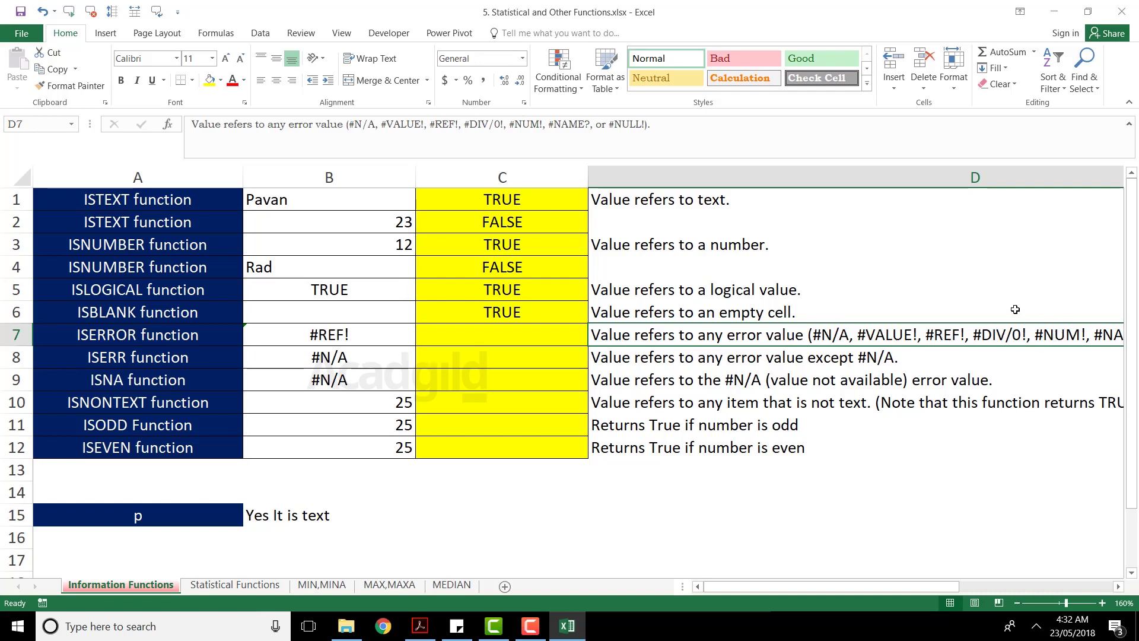
click(494, 338)
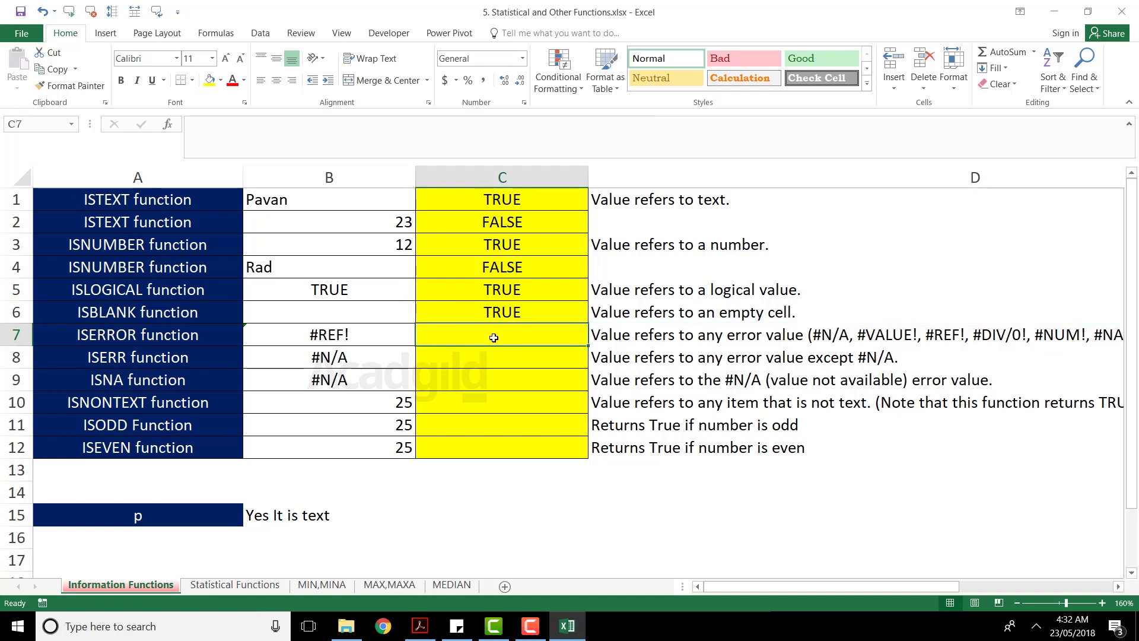
text(=iserro)
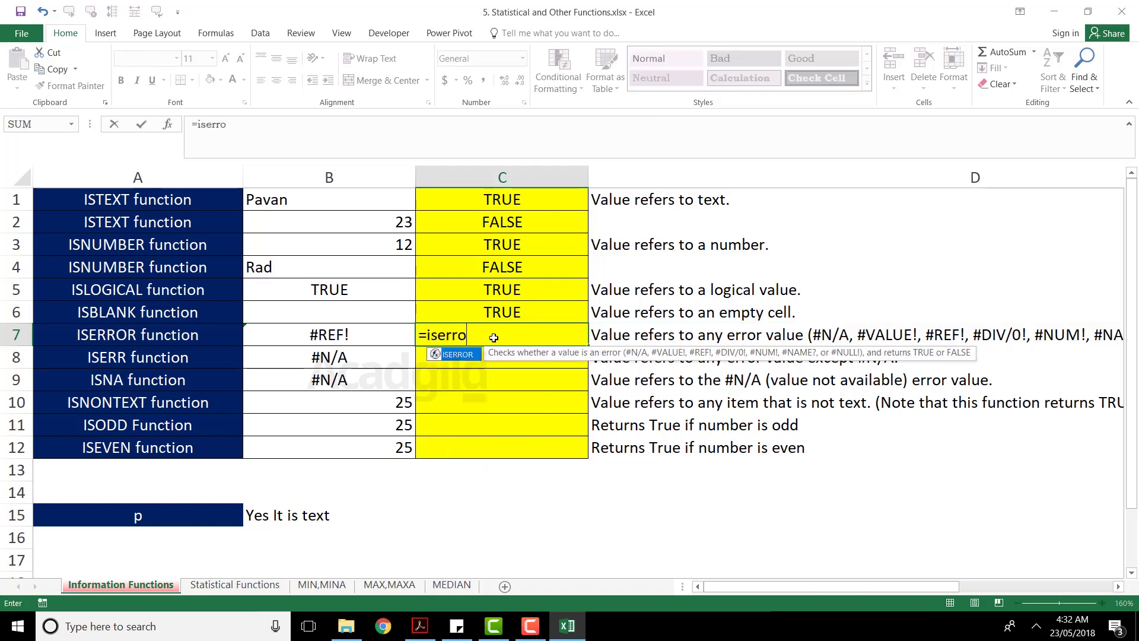
key(Tab)
click(332, 325)
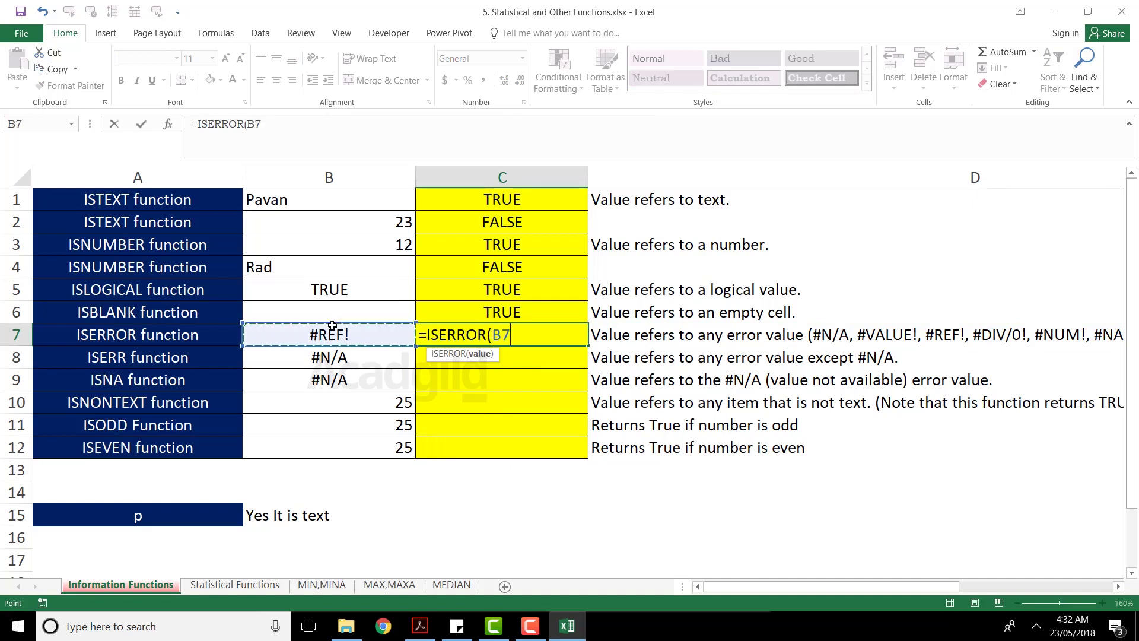
text())
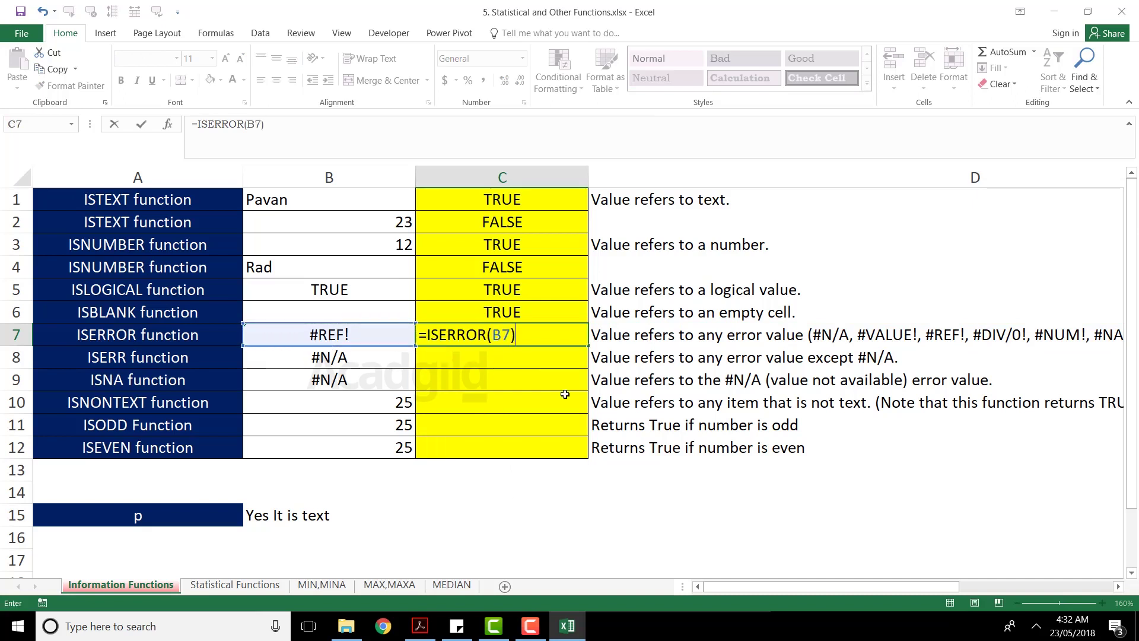
key(ctrl+Return)
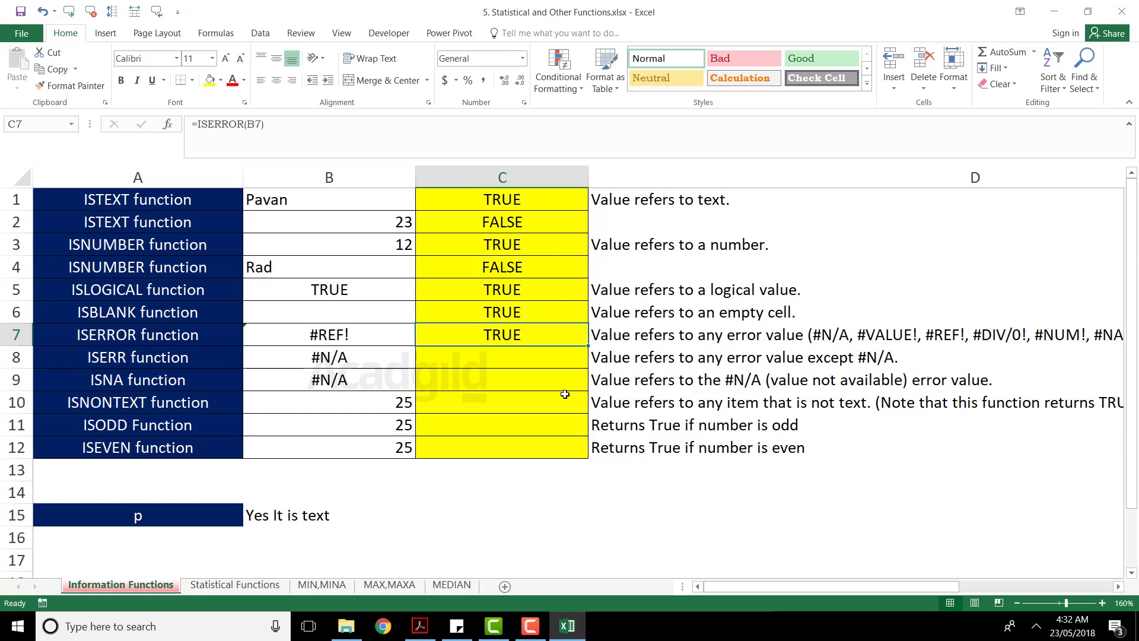
Review the error-check labels A7:A9, the ISERR description in D8, and C7's formula
key(Left)
key(Down)
key(Left)
key(Down)
key(Up)
key(Up)
key(shift+Down)
key(shift+Down)
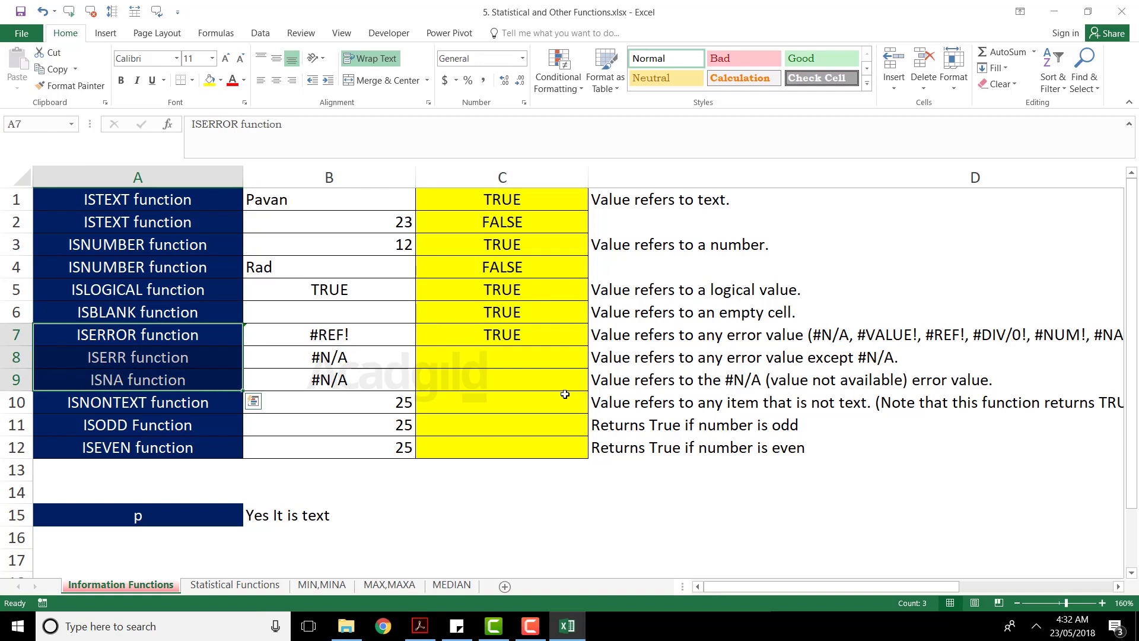
key(shift+Up)
key(shift+Up)
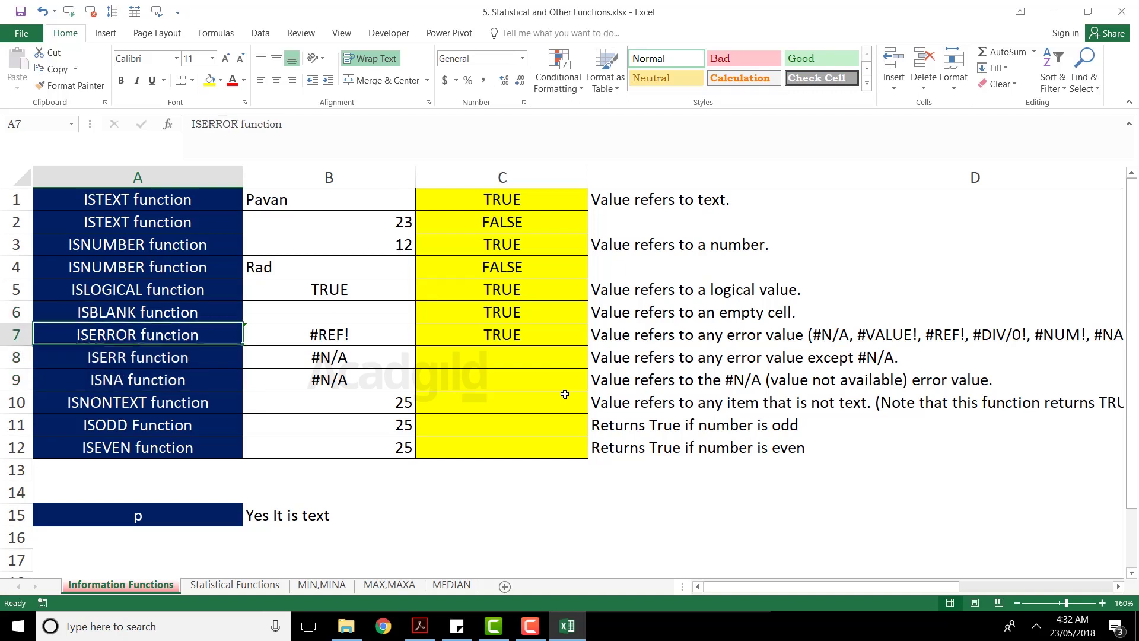
key(Down)
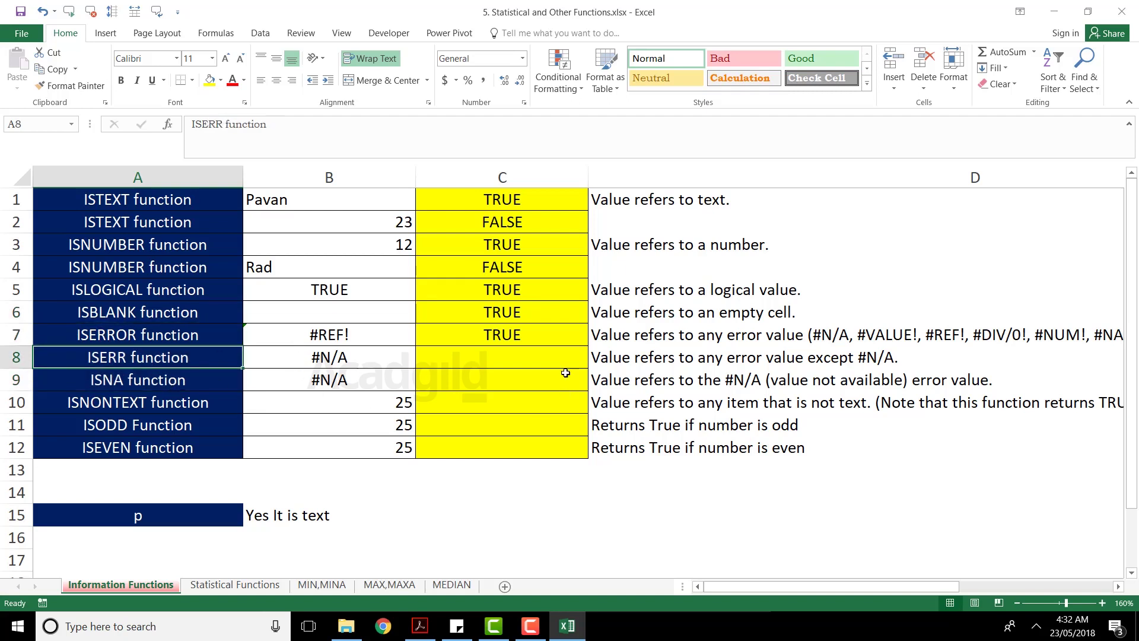
click(635, 356)
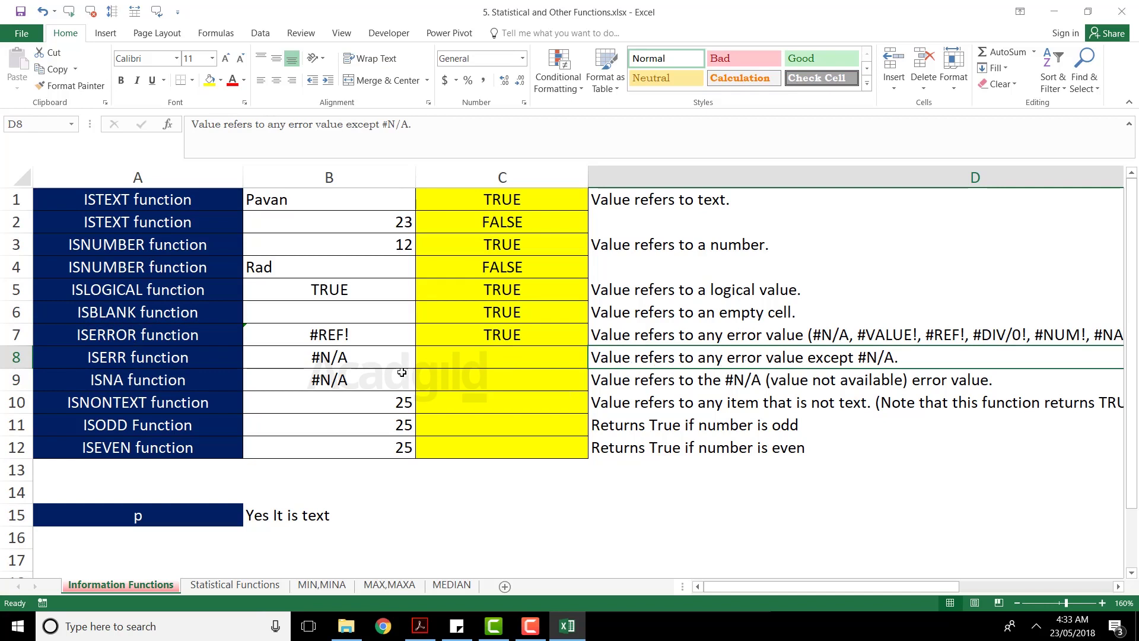
click(488, 334)
Enter =ISERR(B8) in C8, which returns FALSE for the #N/A value in B8
click(477, 357)
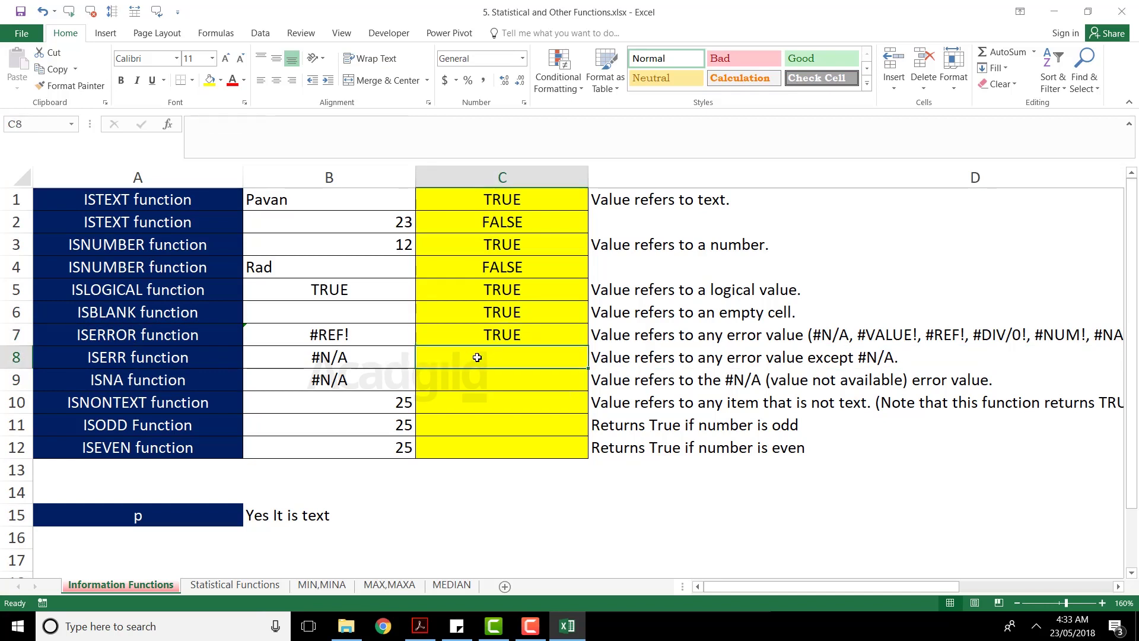
text(=iserr)
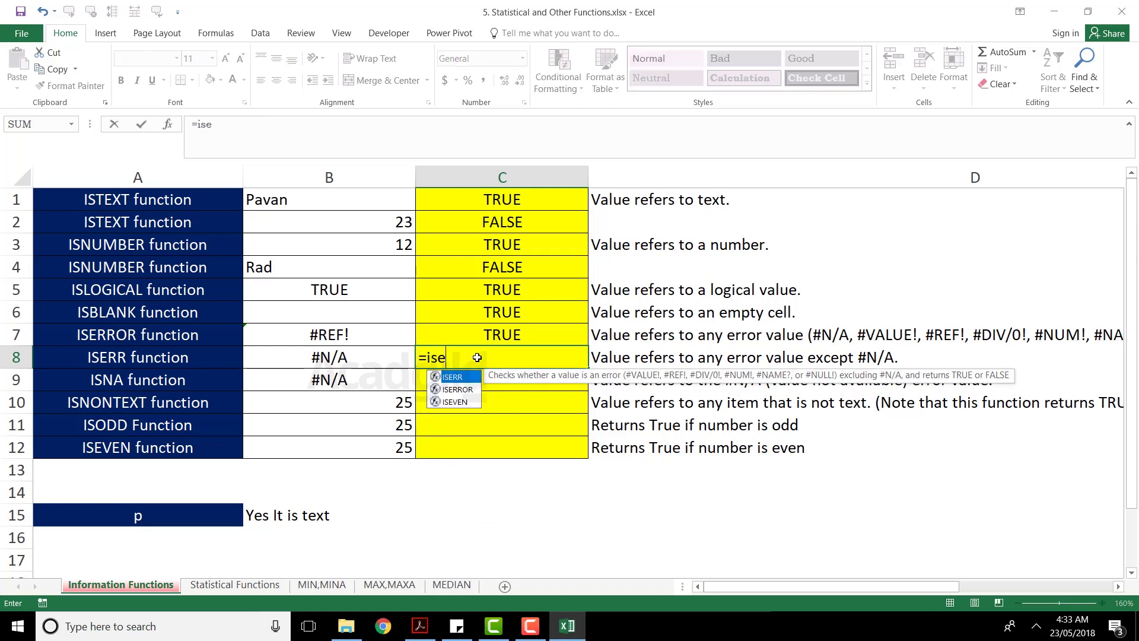
key(Tab)
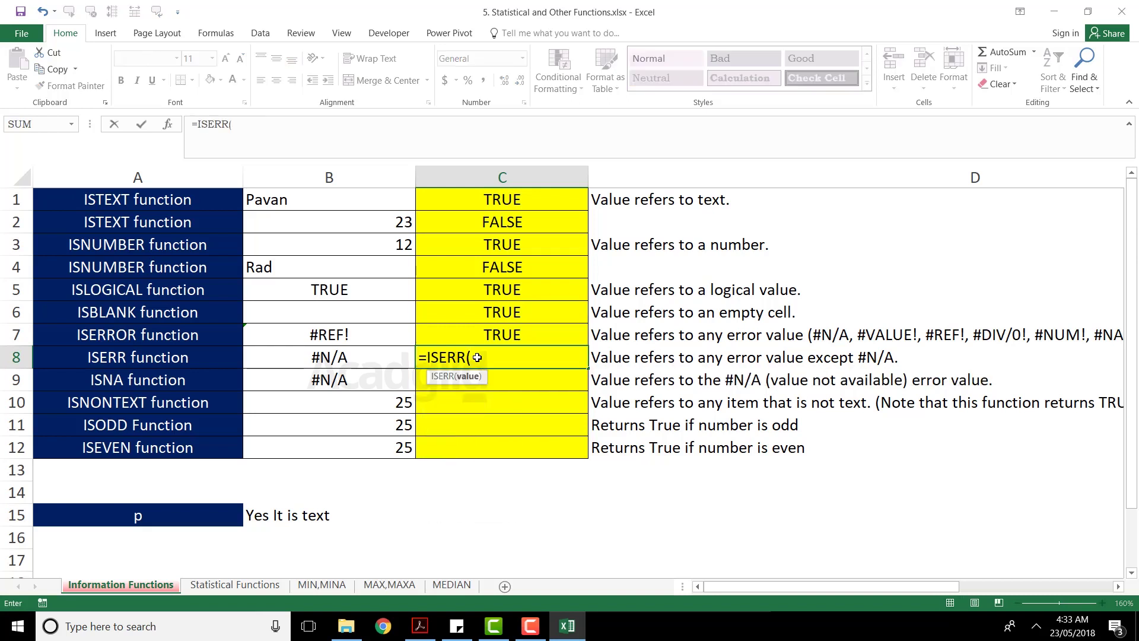
click(342, 362)
text())
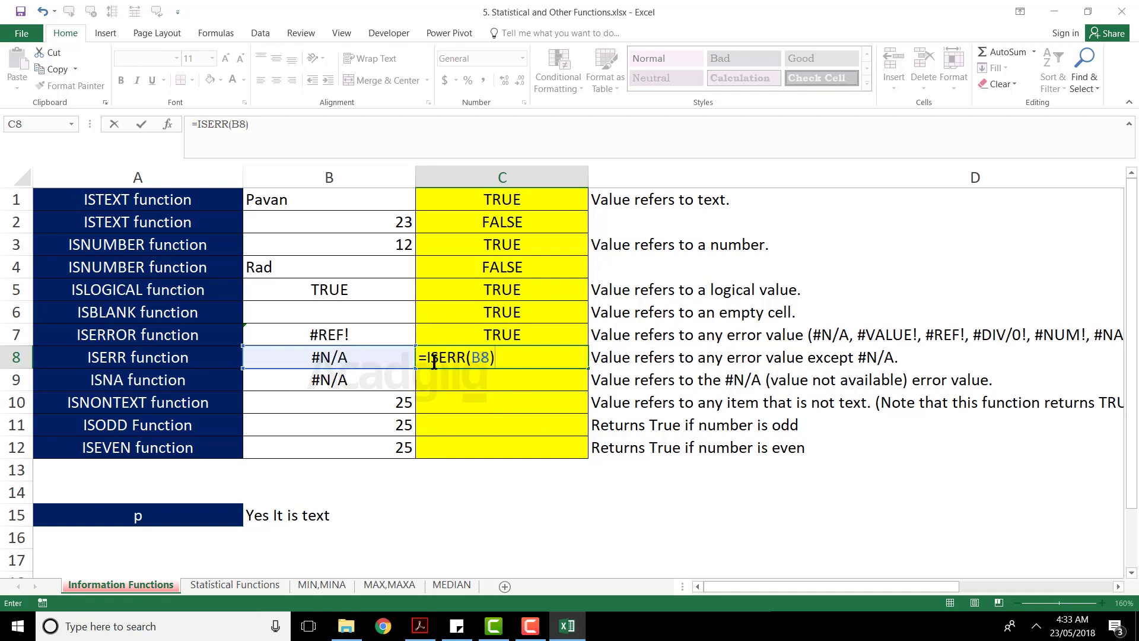
key(Return)
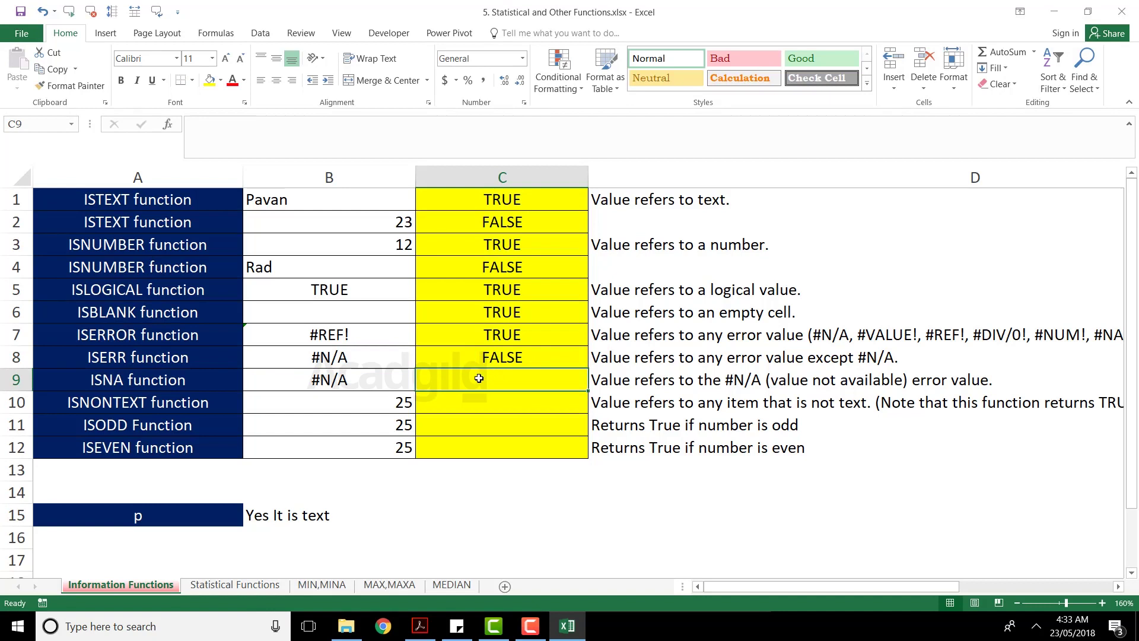
click(137, 384)
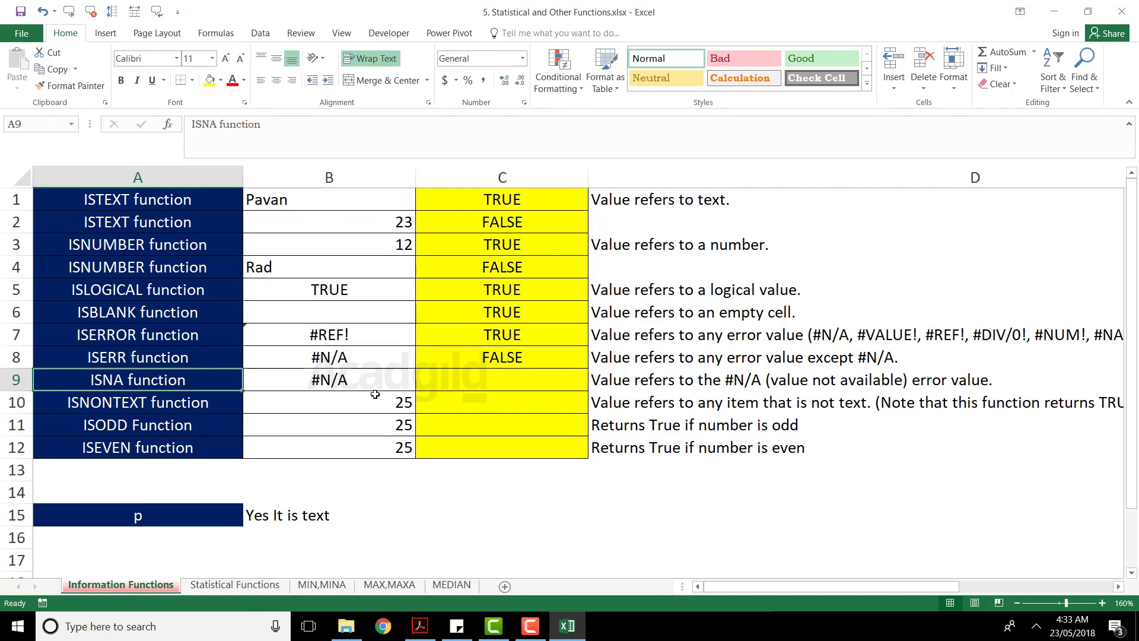
Enter =ISNA(B9) in C9 so it returns TRUE for the #N/A in B9
click(478, 375)
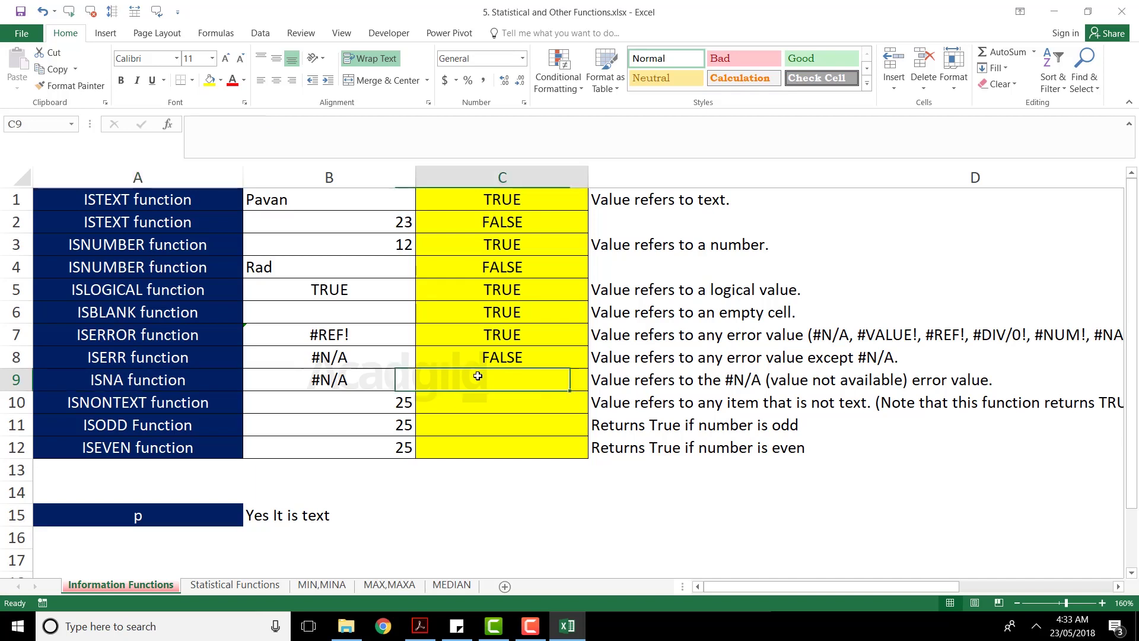
text(=isna)
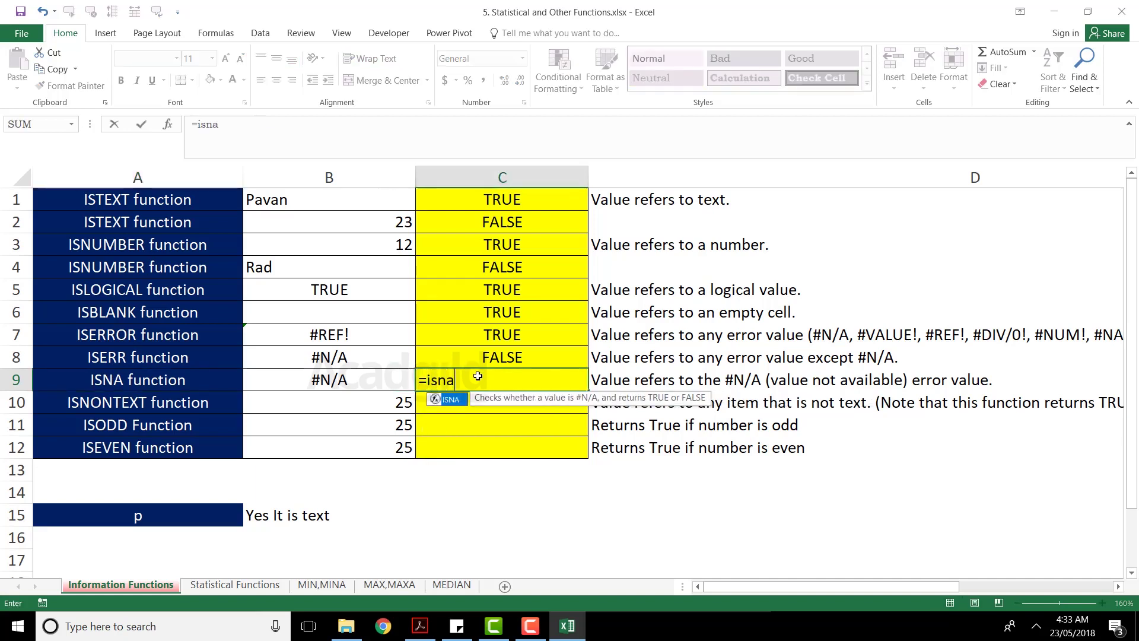
key(Tab)
click(310, 390)
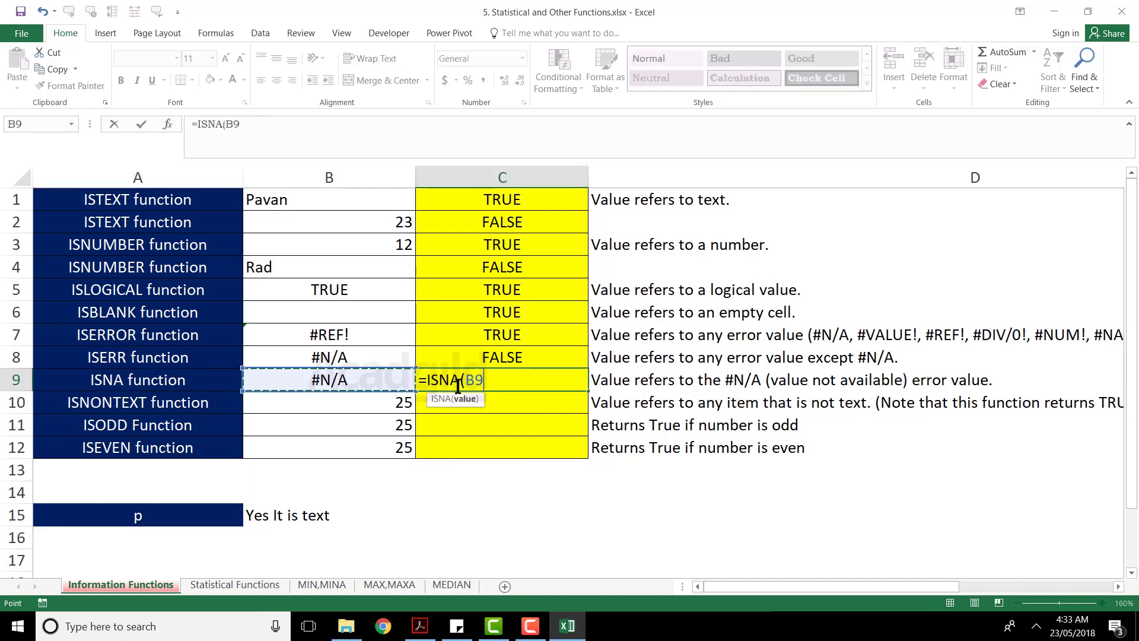
text())
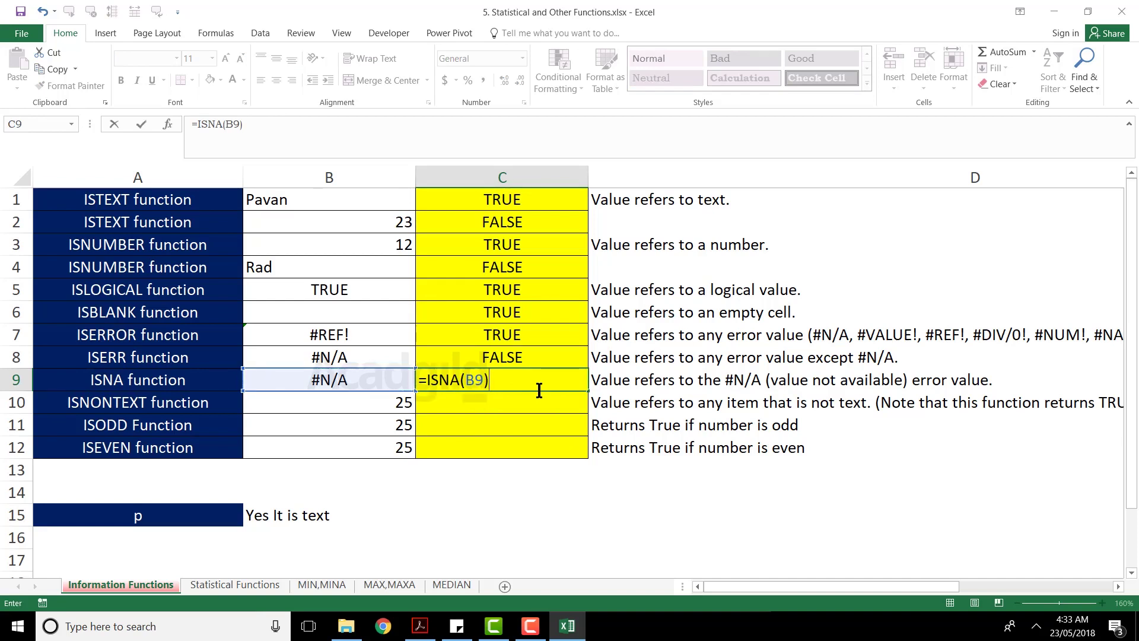
key(Return)
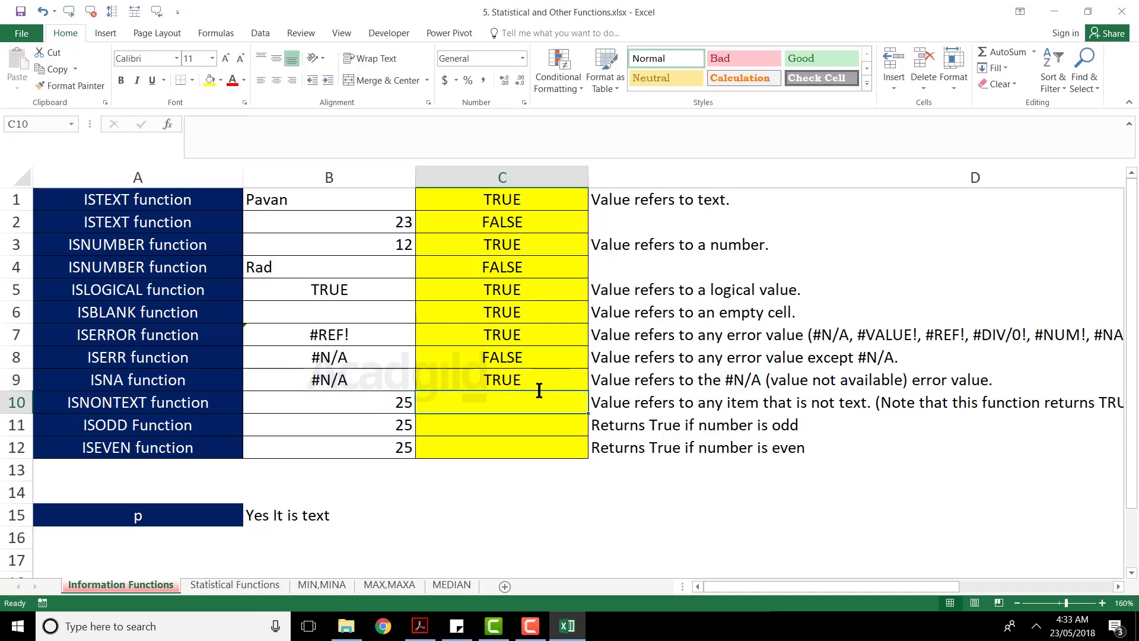
click(534, 387)
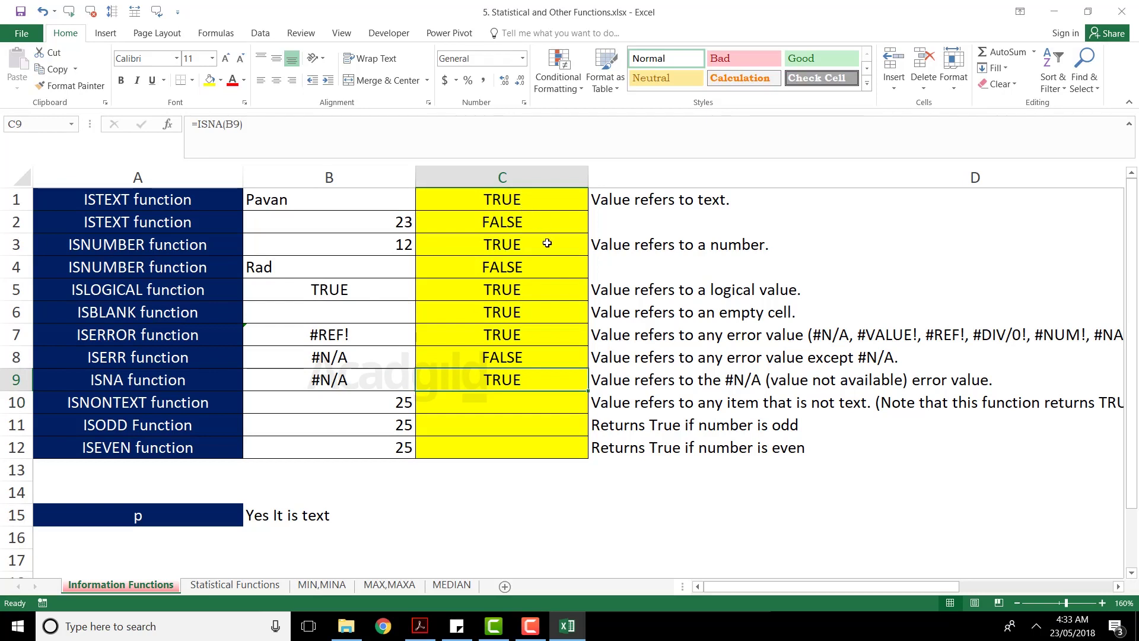
drag(102, 200, 129, 455)
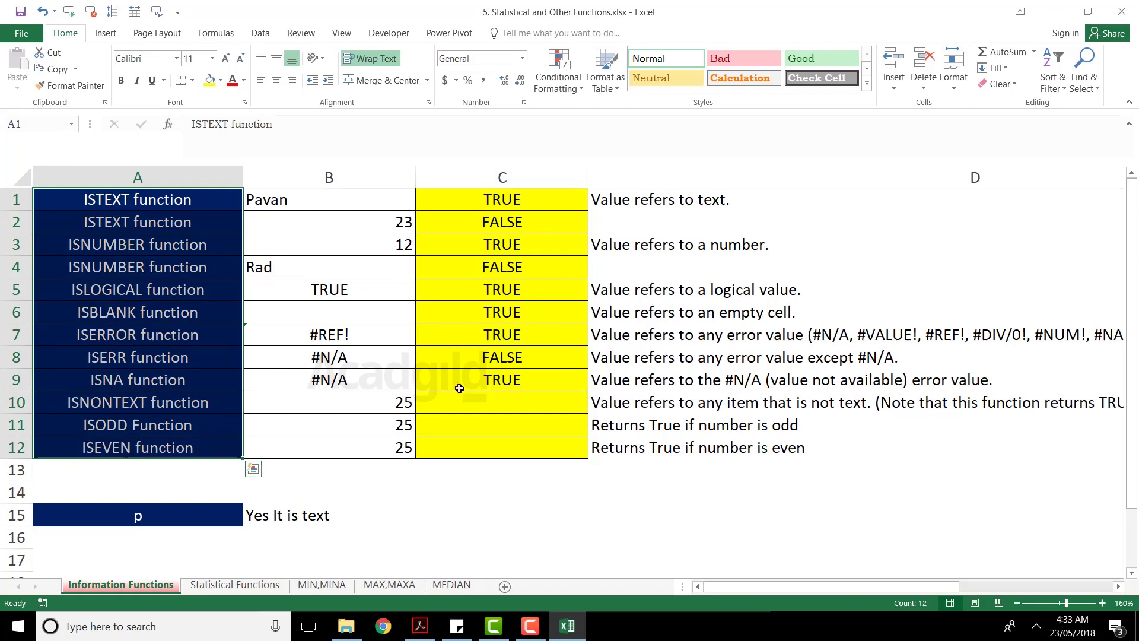
Enter =ISNONTEXT(B10) in C10, giving TRUE for the number 25 in B10
click(514, 421)
click(111, 408)
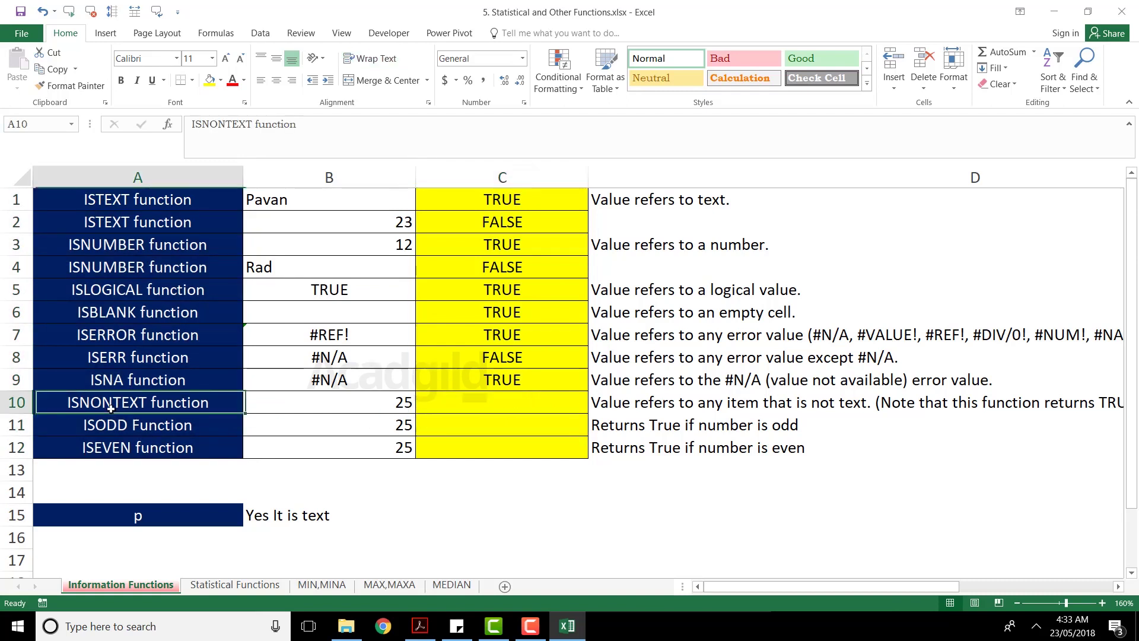
click(154, 198)
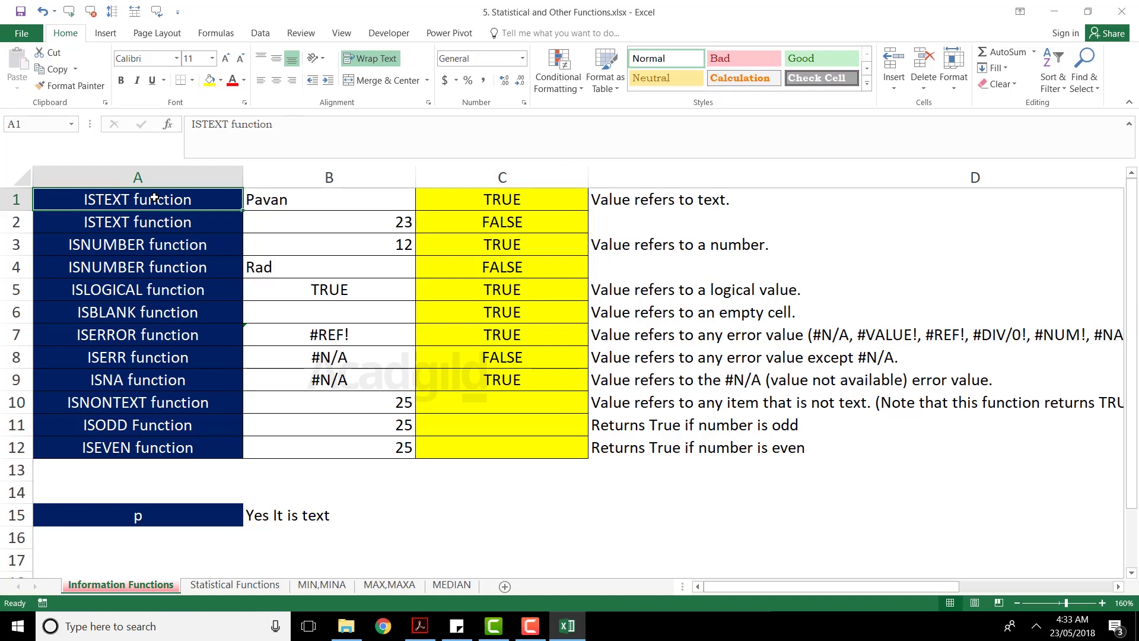
click(462, 409)
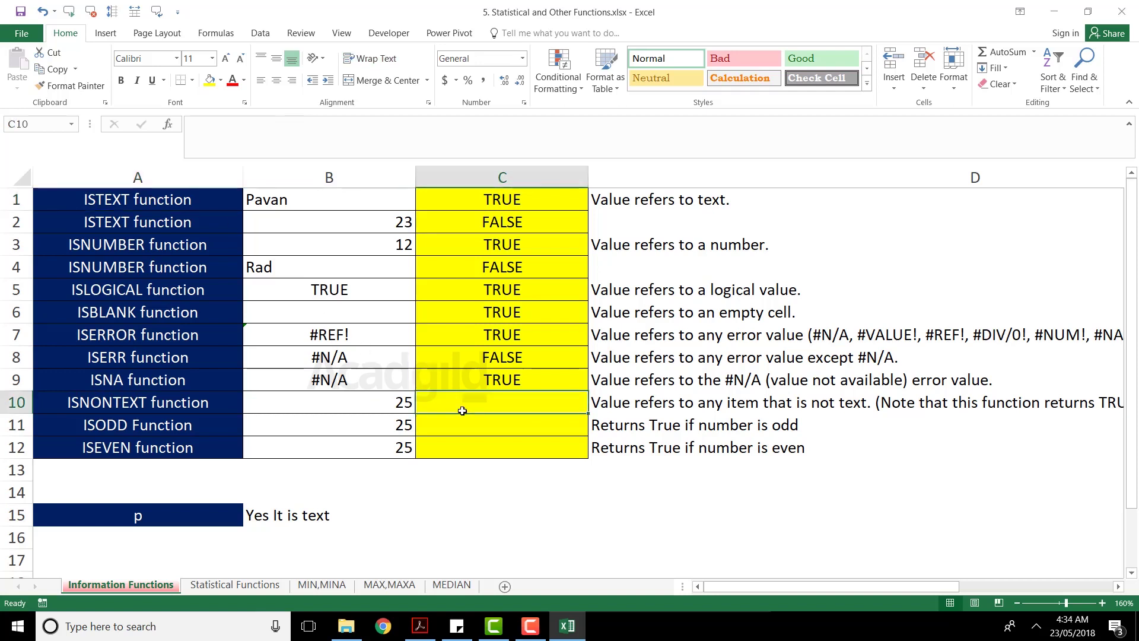
text(=isnon)
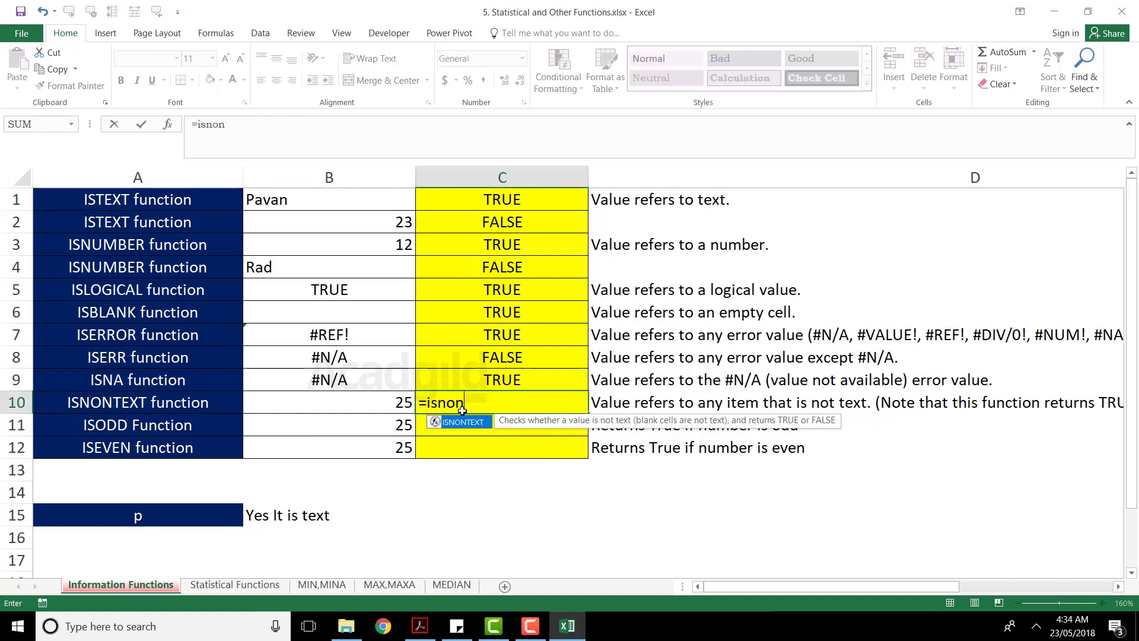
key(Tab)
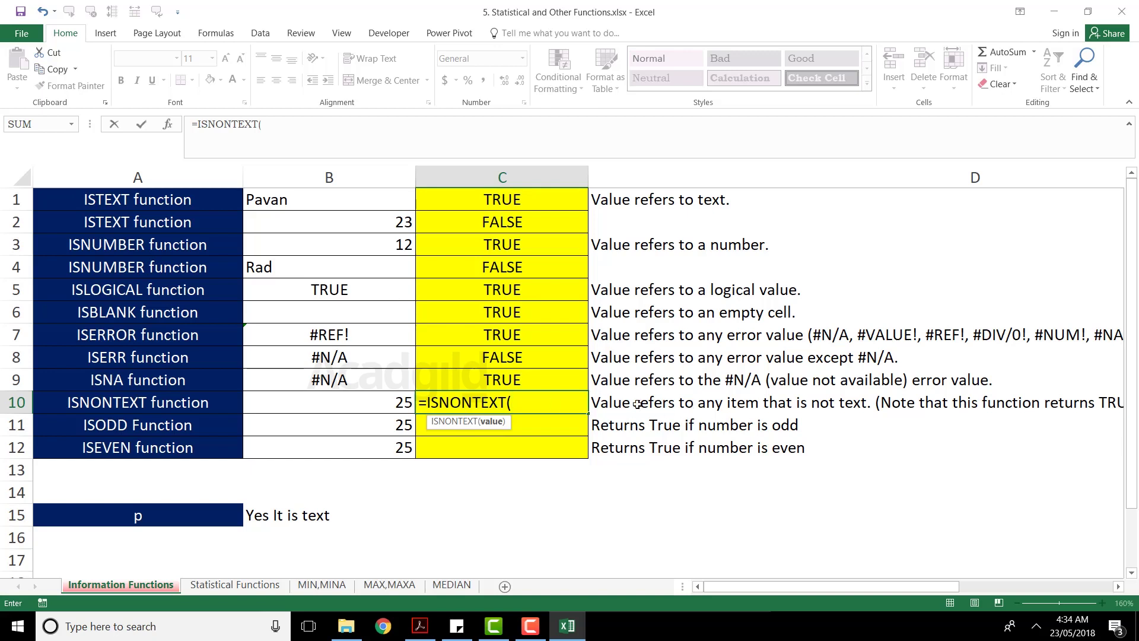
click(359, 408)
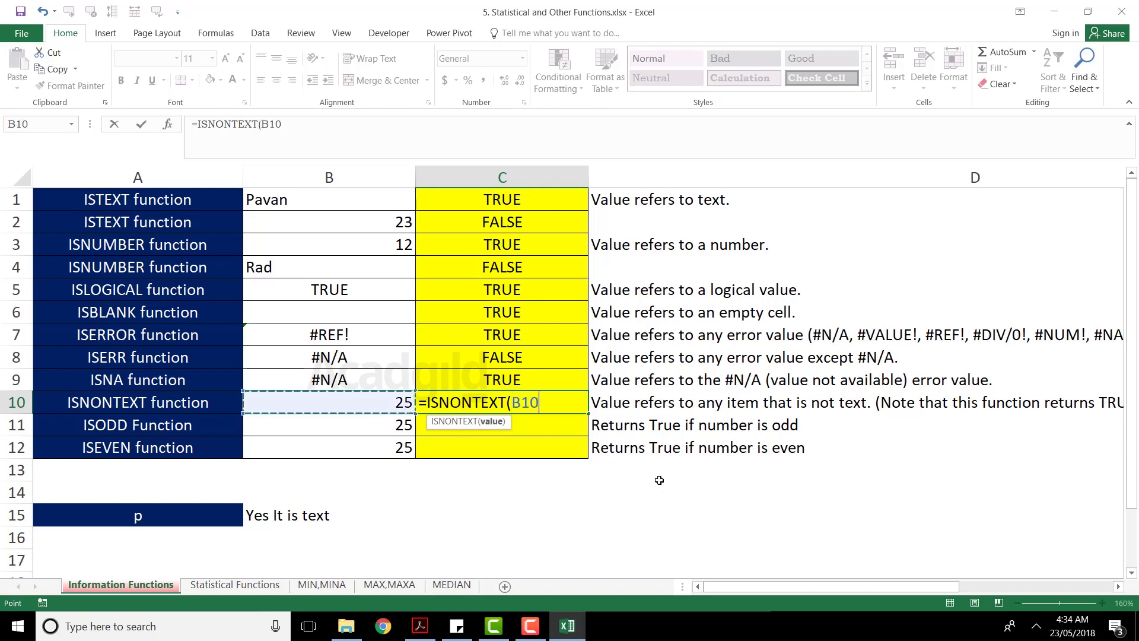
text())
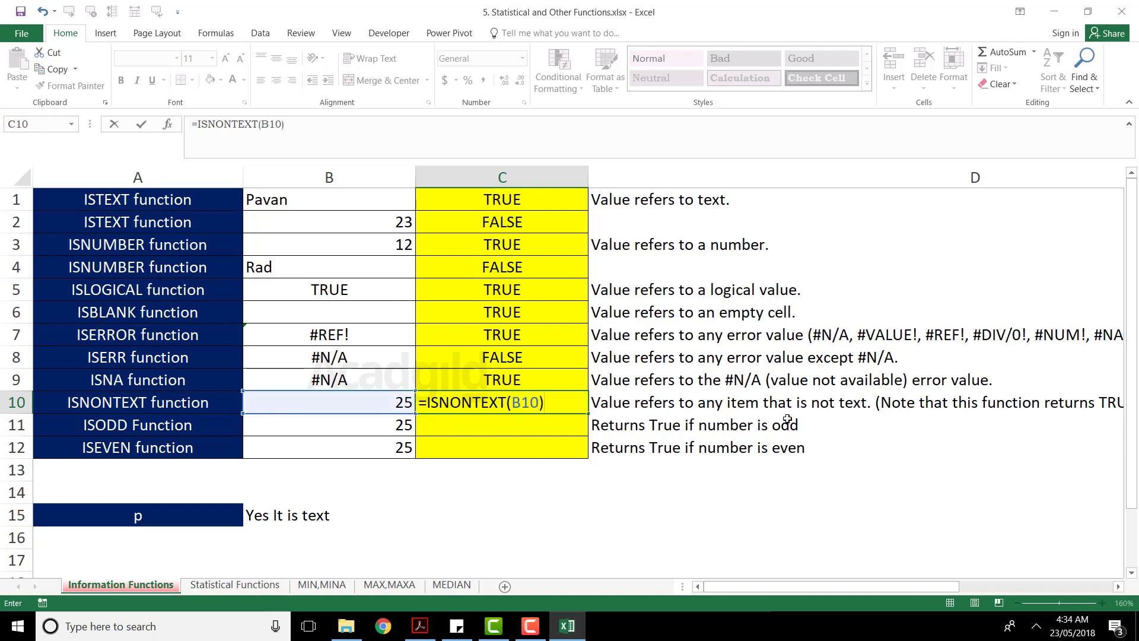
key(Return)
Check the C10 result against B10 and look over the remaining test values in B11:B12
key(Up)
click(387, 404)
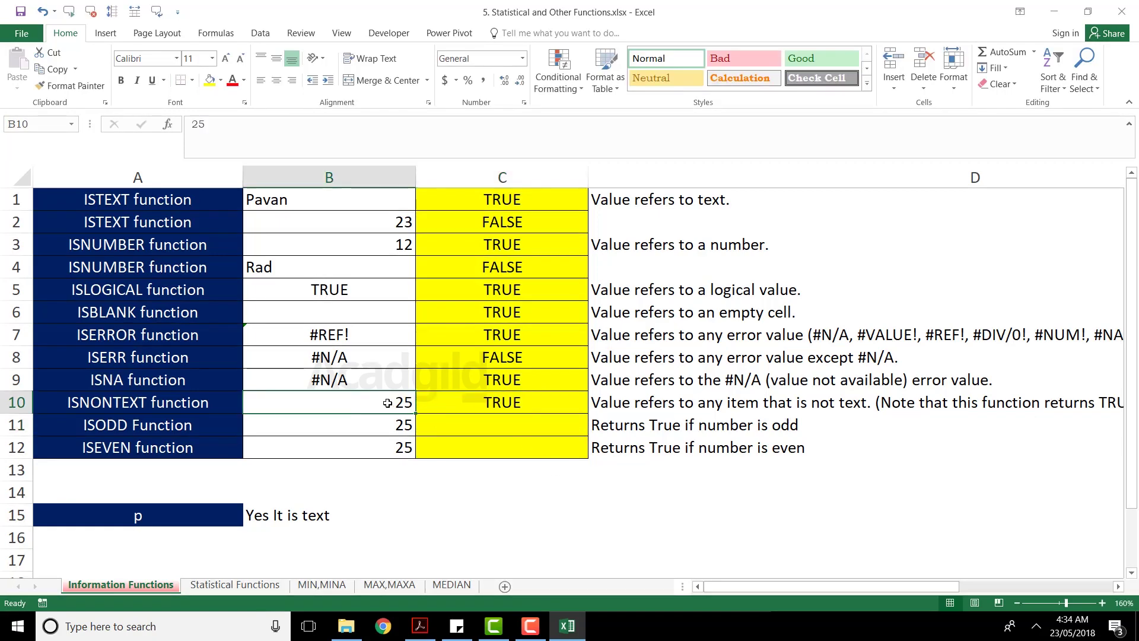
click(489, 411)
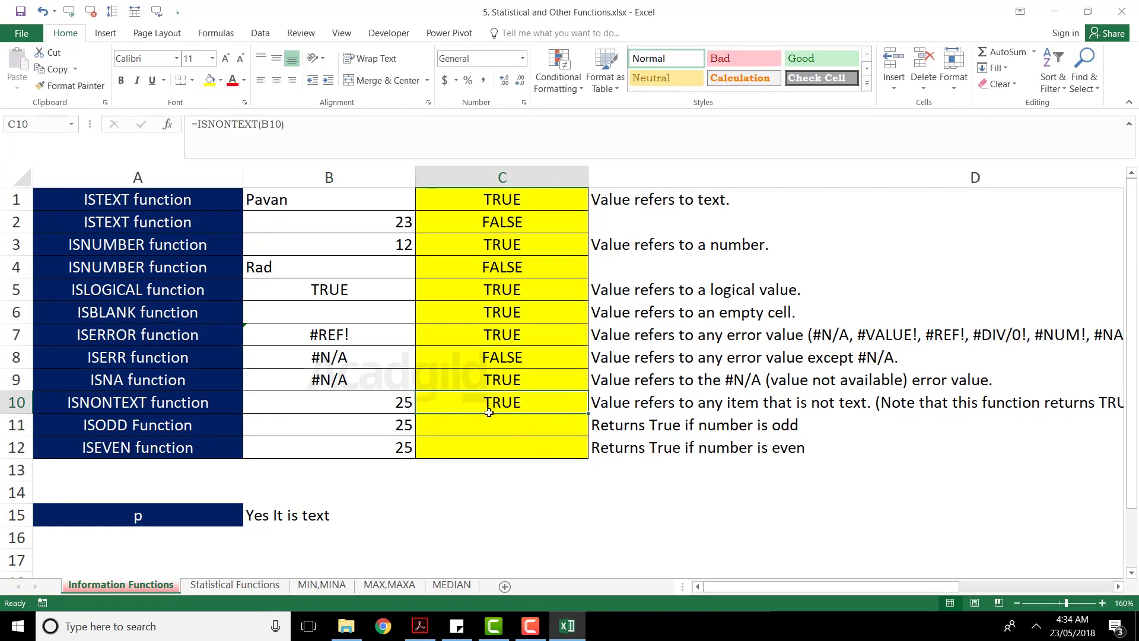
click(257, 430)
mouse_move(308, 426)
mouse_down()
mouse_move(310, 460)
mouse_move(315, 443)
mouse_up()
click(339, 430)
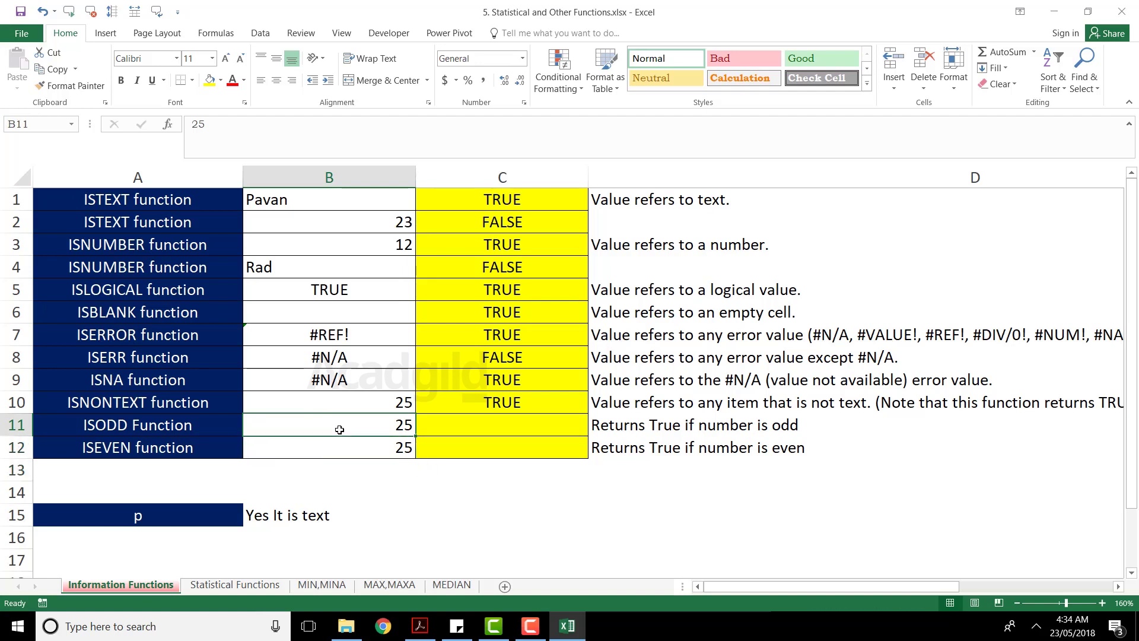
Enter =ISODD(B11) in C11, returning TRUE for the odd 25
click(110, 430)
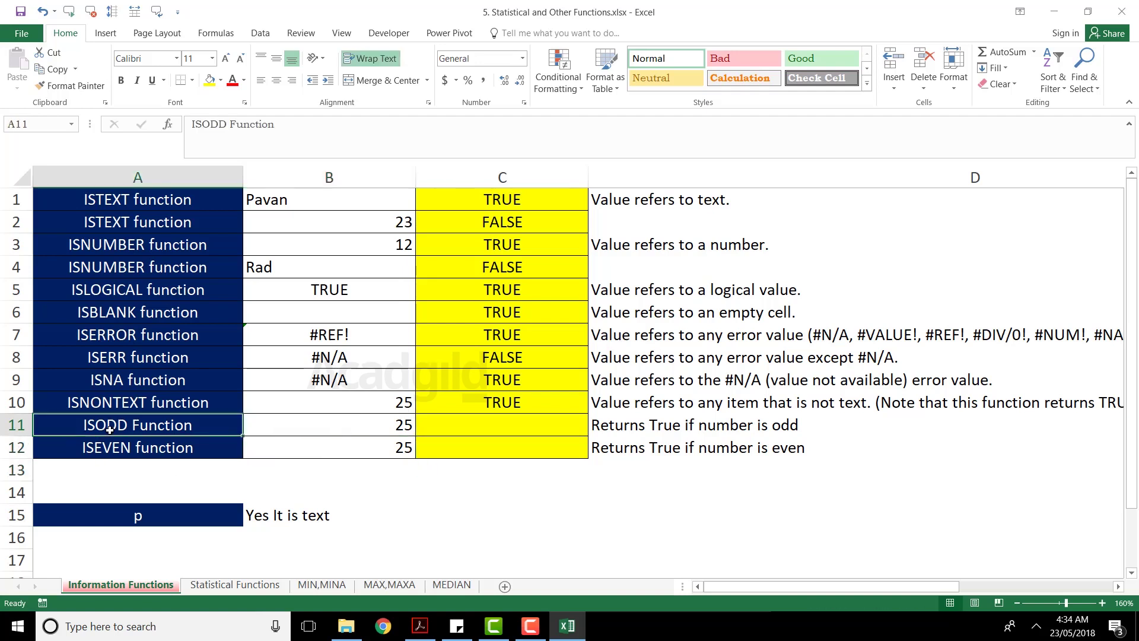
click(121, 445)
click(493, 427)
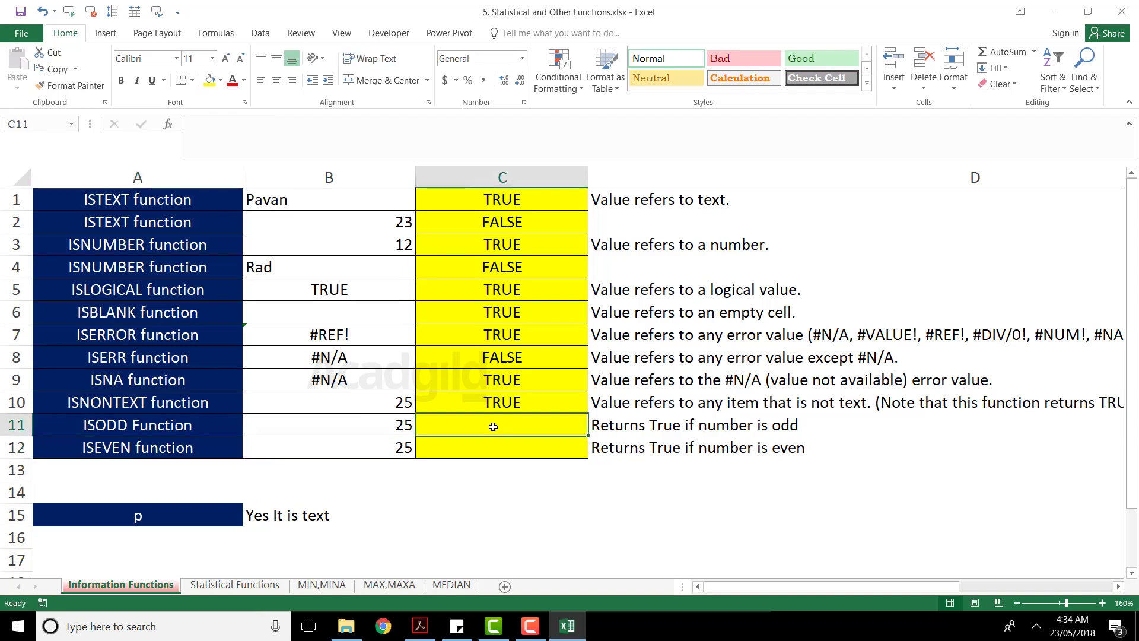
text(=isodd)
key(Tab)
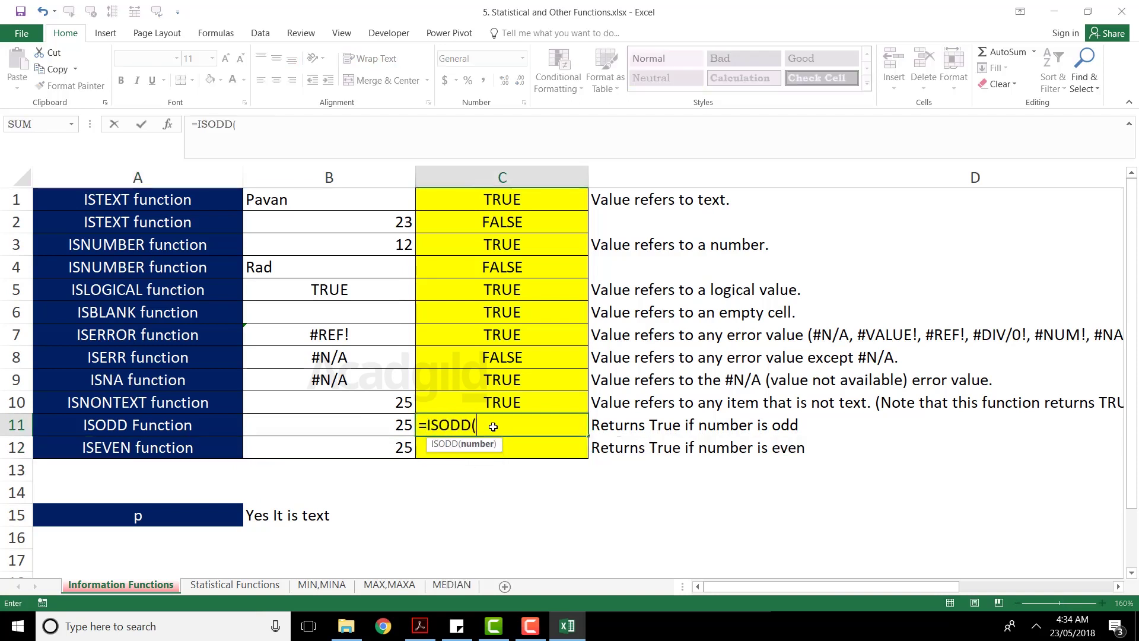
key(Left)
text())
key(Return)
click(493, 427)
key(Left)
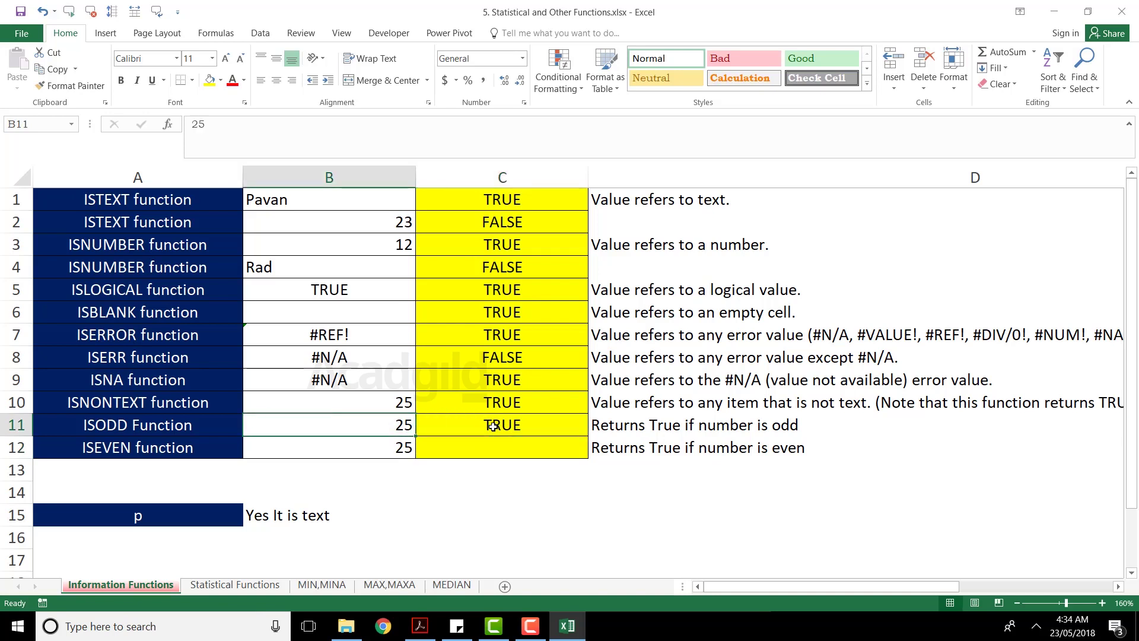
key(Right)
Enter =ISEVEN(B12) in C12, returning FALSE for 25
key(Down)
text(=is)
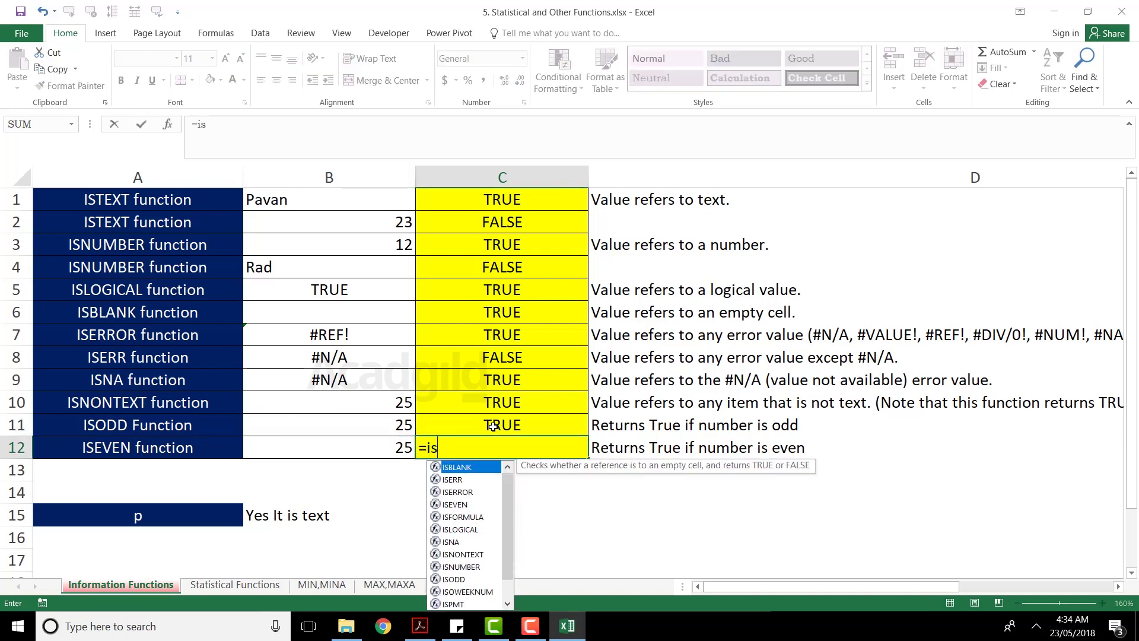
text(odd)
key(BackSpace)
key(BackSpace)
key(BackSpace)
text(even)
key(Tab)
key(Left)
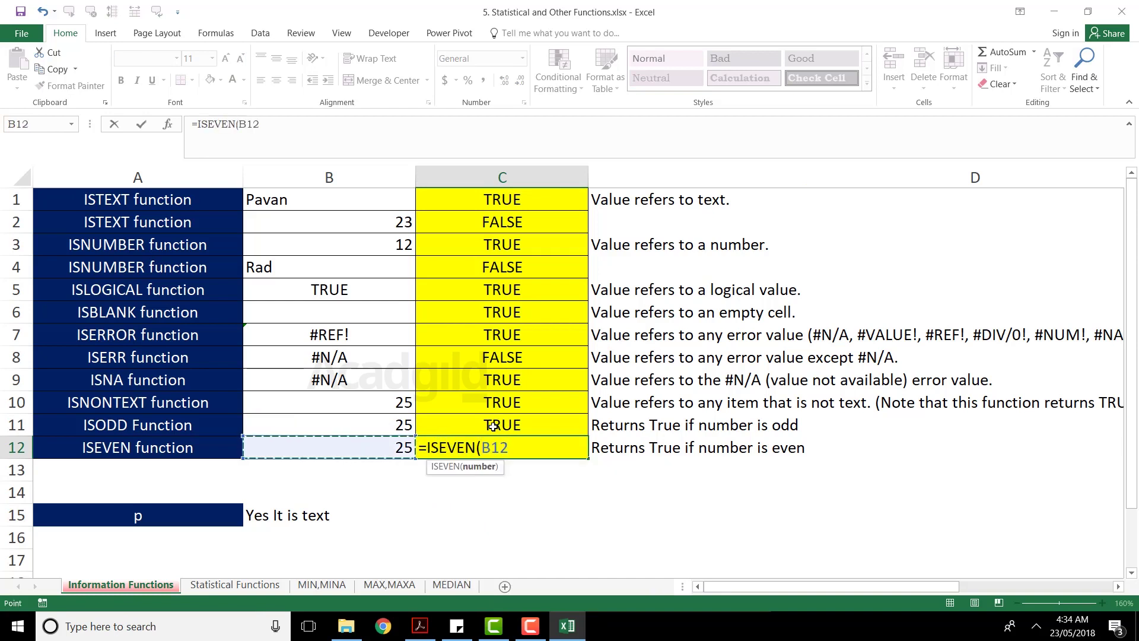
text())
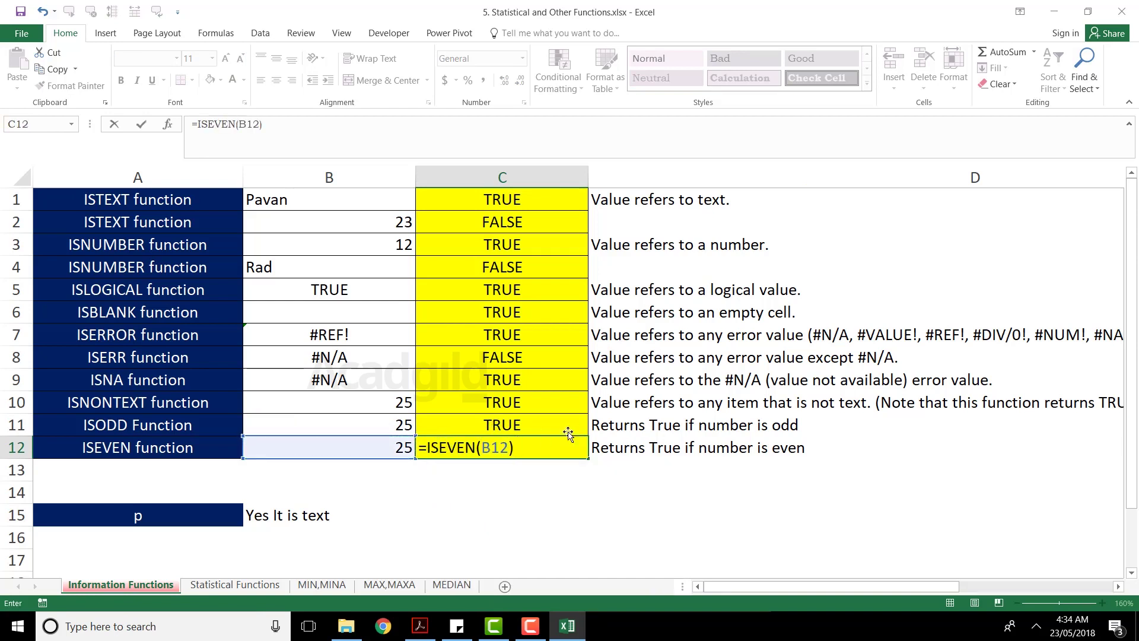
key(Return)
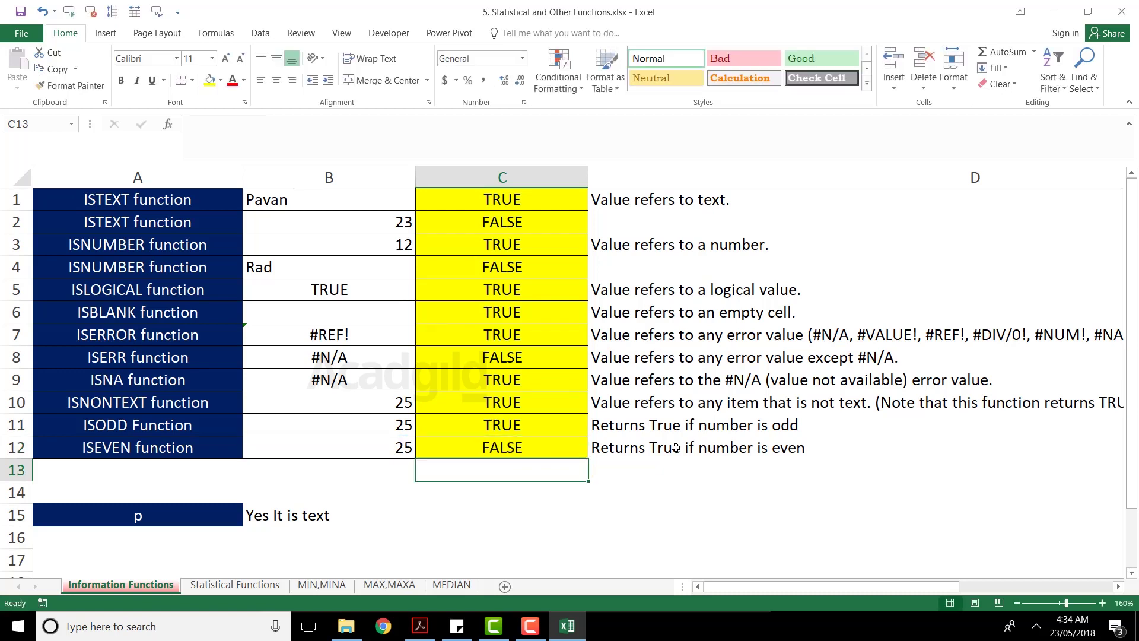
click(373, 444)
click(488, 451)
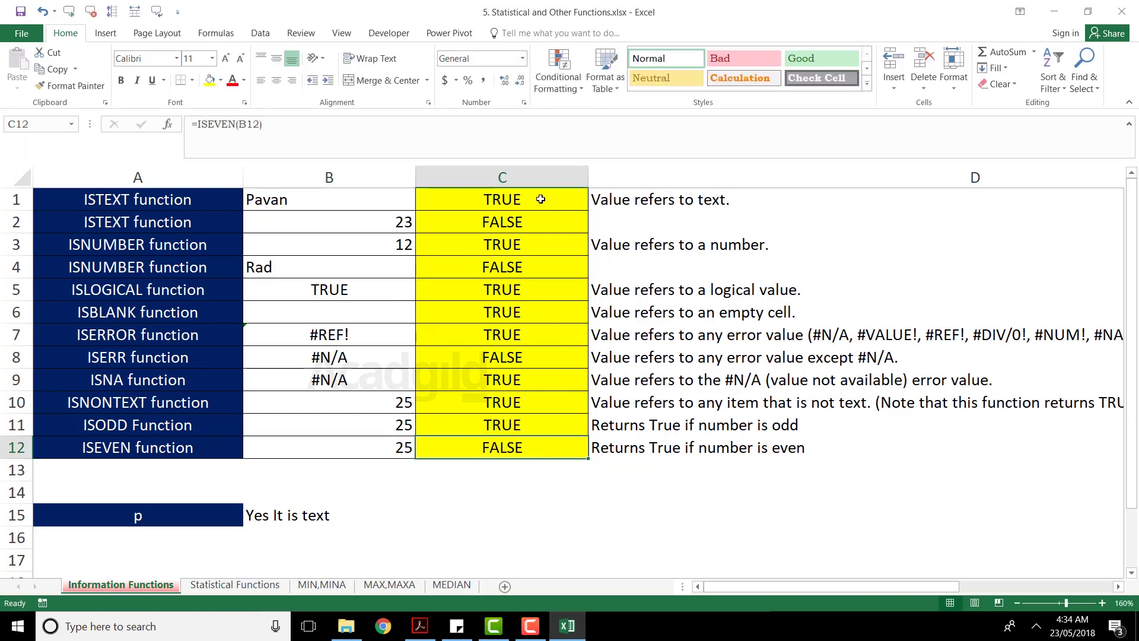
Review all twelve results in C1:C12 alongside the function names and the #REF! value in B7
drag(529, 197, 527, 430)
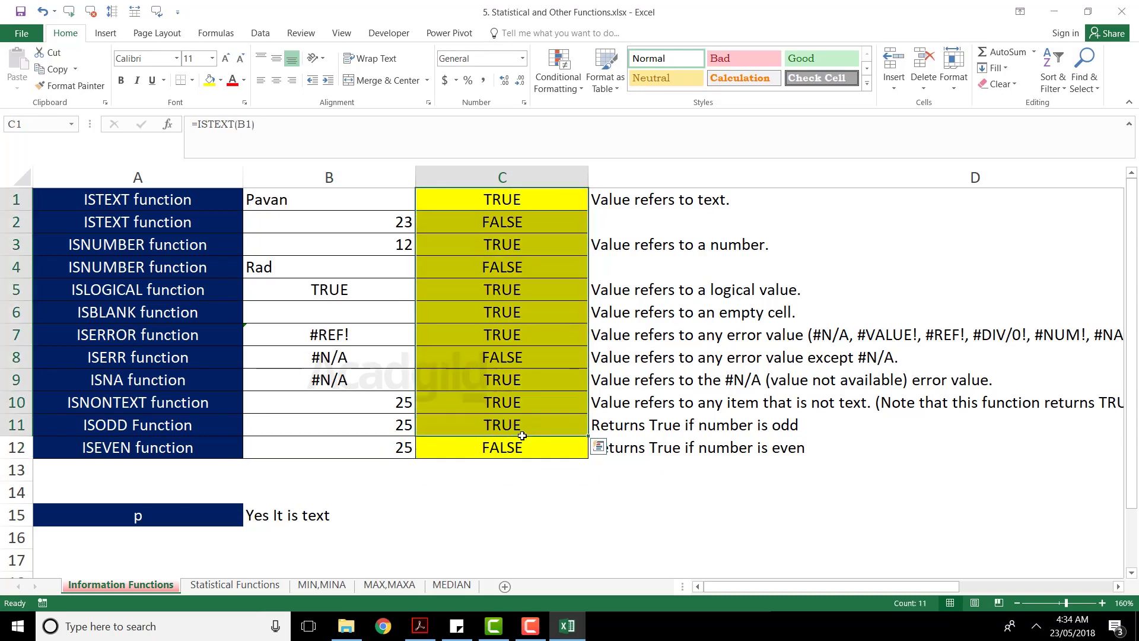
drag(538, 200, 534, 447)
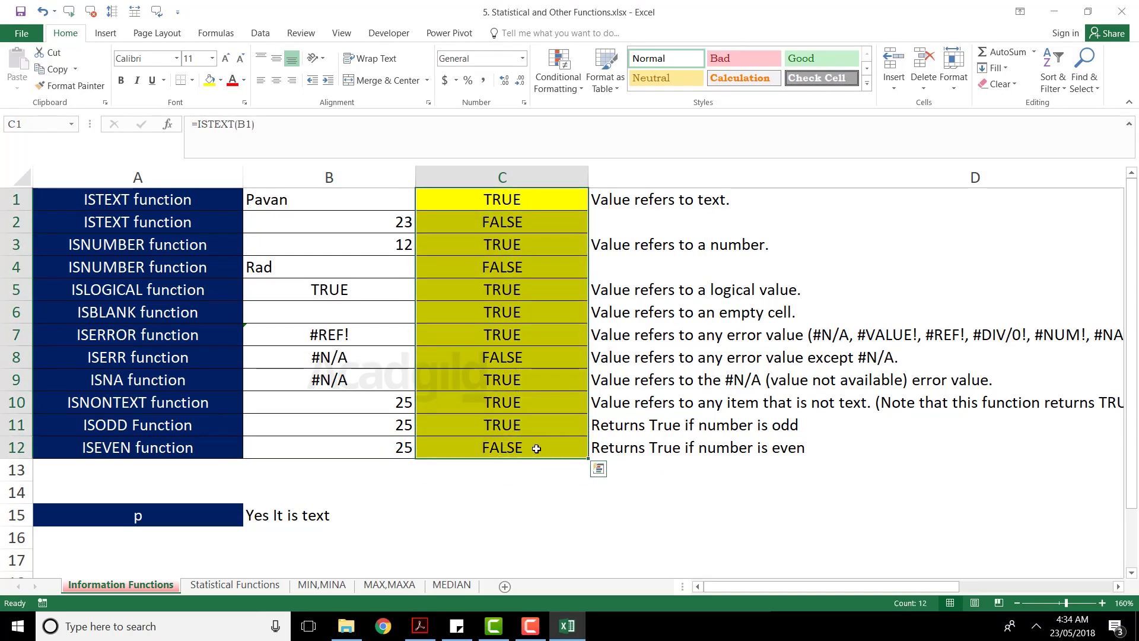
click(533, 204)
drag(532, 204, 510, 450)
drag(83, 202, 113, 434)
click(321, 326)
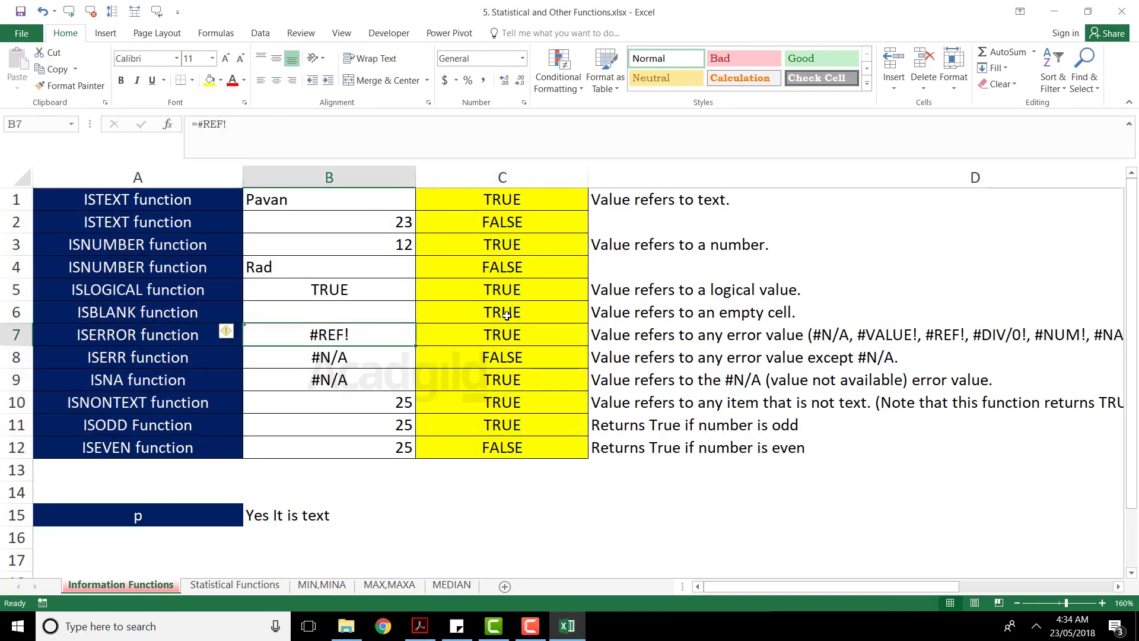
On the Formulas tab, browse the Information functions list under More Functions, then close it
click(224, 34)
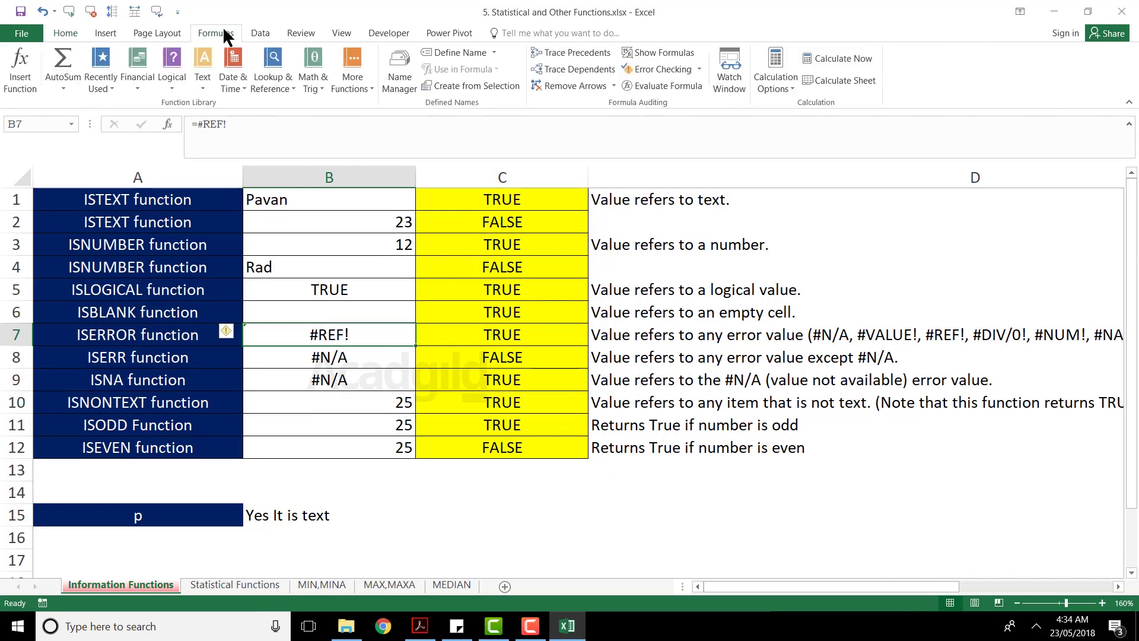
click(281, 92)
click(315, 93)
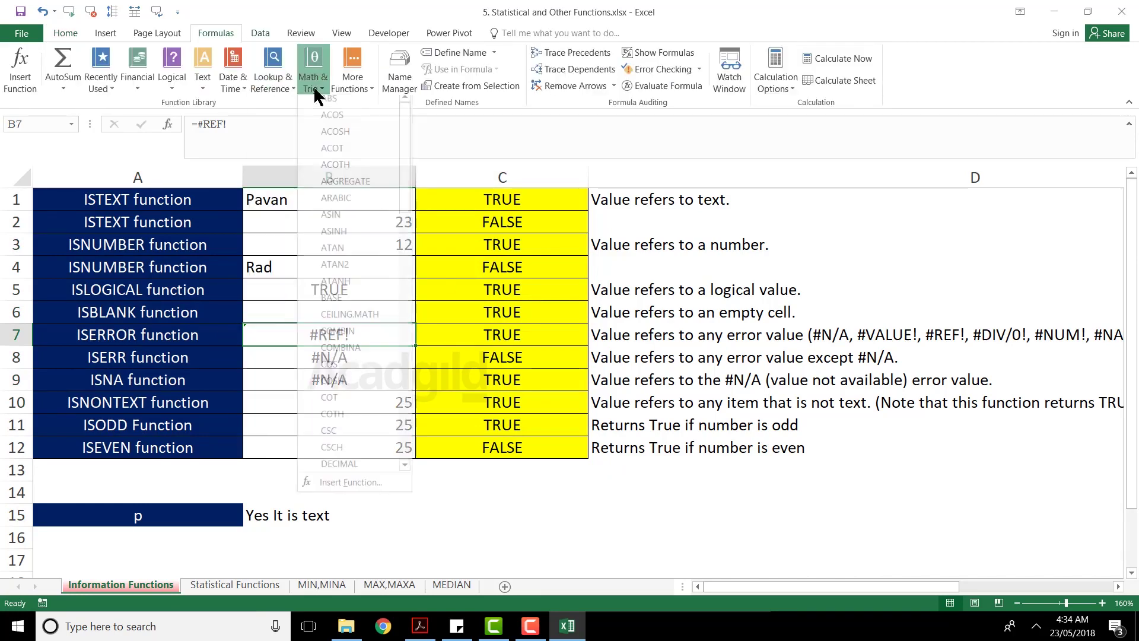
click(356, 89)
mouse_move(389, 110)
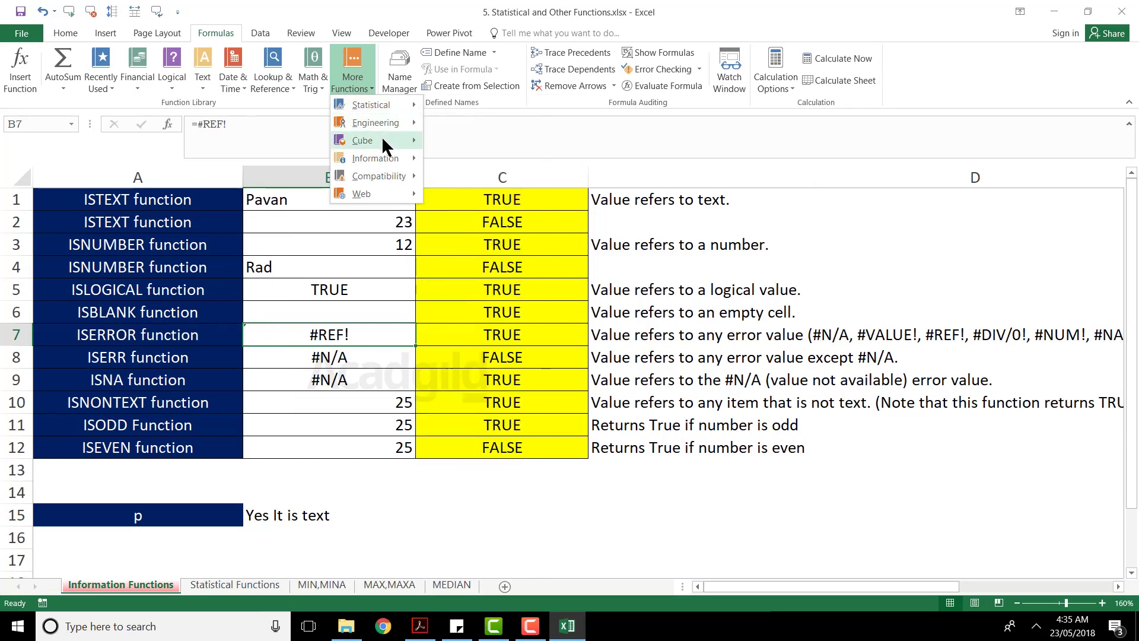
mouse_move(389, 159)
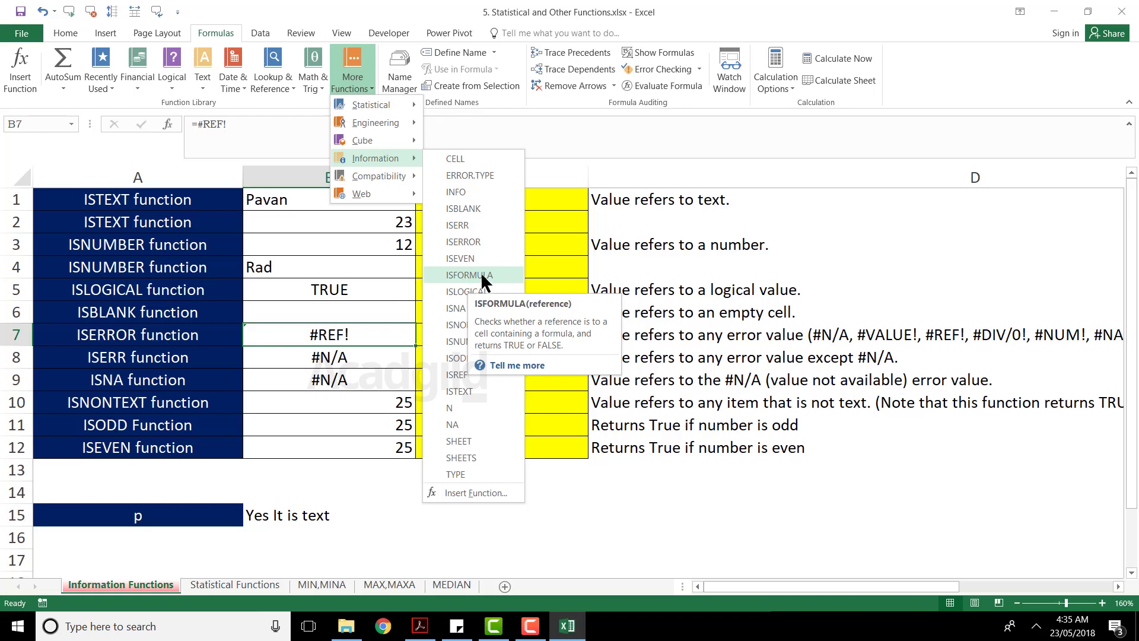
click(544, 269)
click(441, 267)
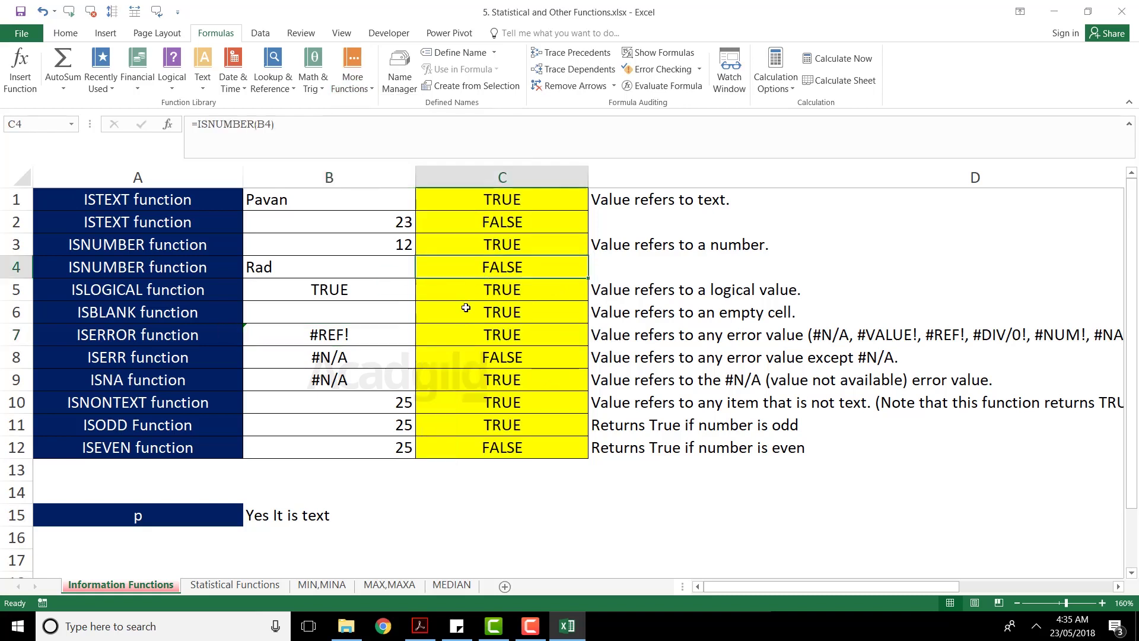